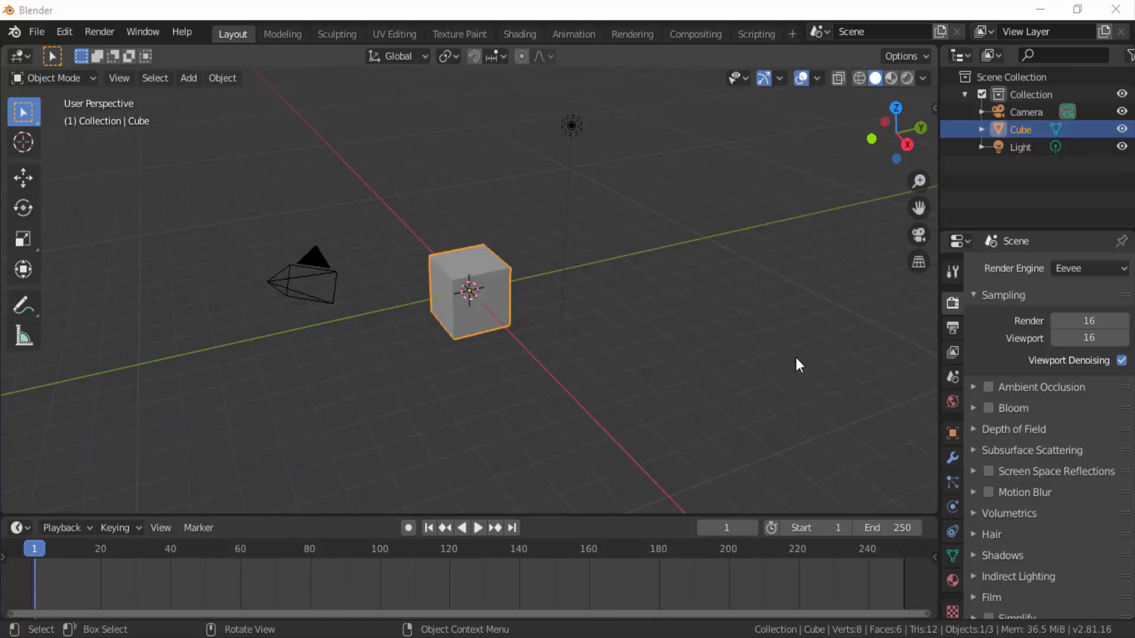
- Move the default cube up along the Z axis so it floats well above the grid origin
scroll(789, 289, up, 2)
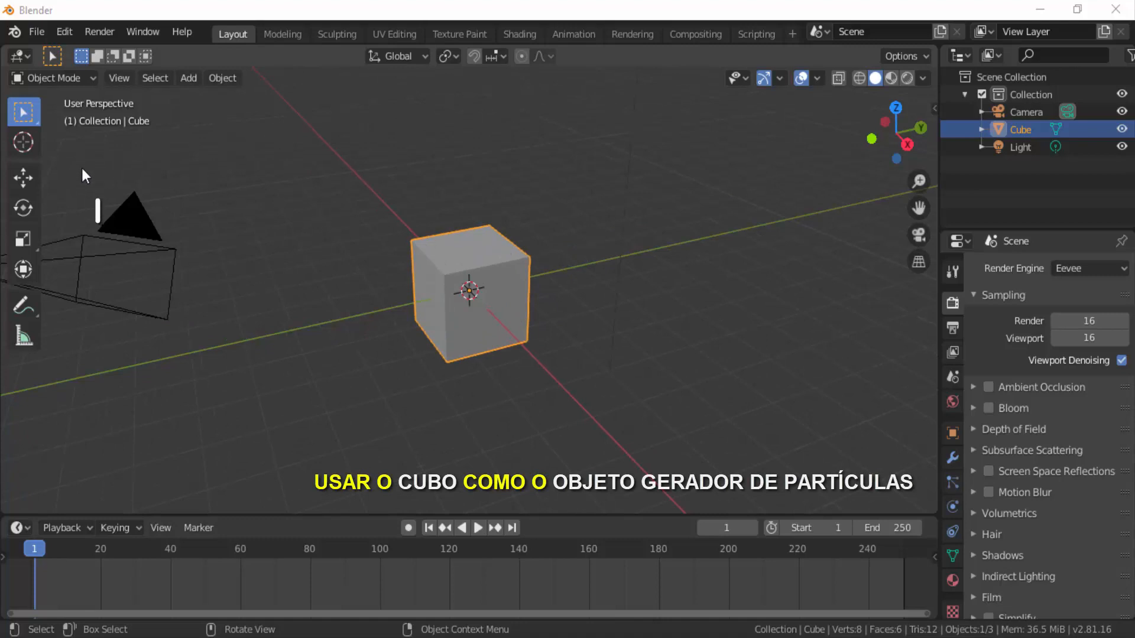
click(34, 176)
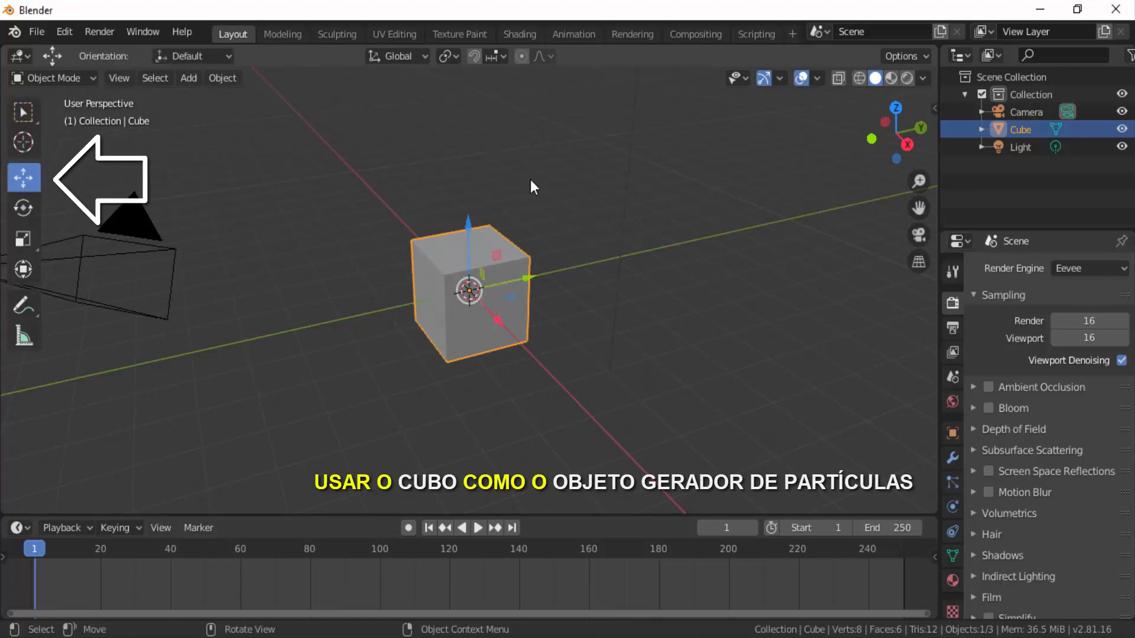
drag(468, 220, 473, 75)
scroll(512, 558, down, 2)
scroll(400, 291, down, 3)
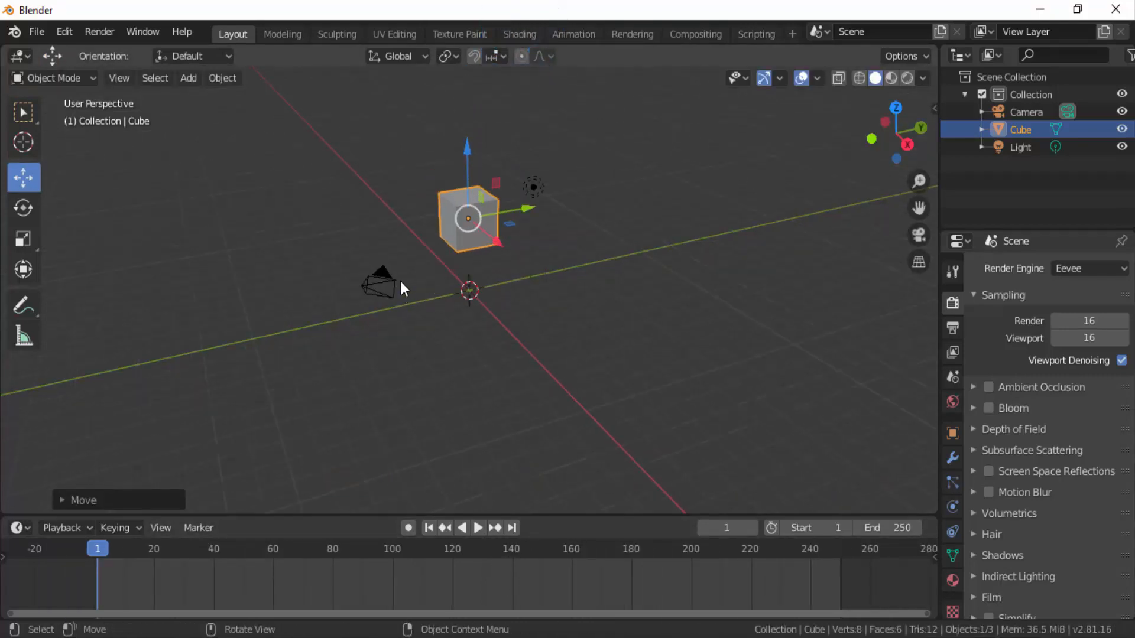
drag(467, 159, 466, 90)
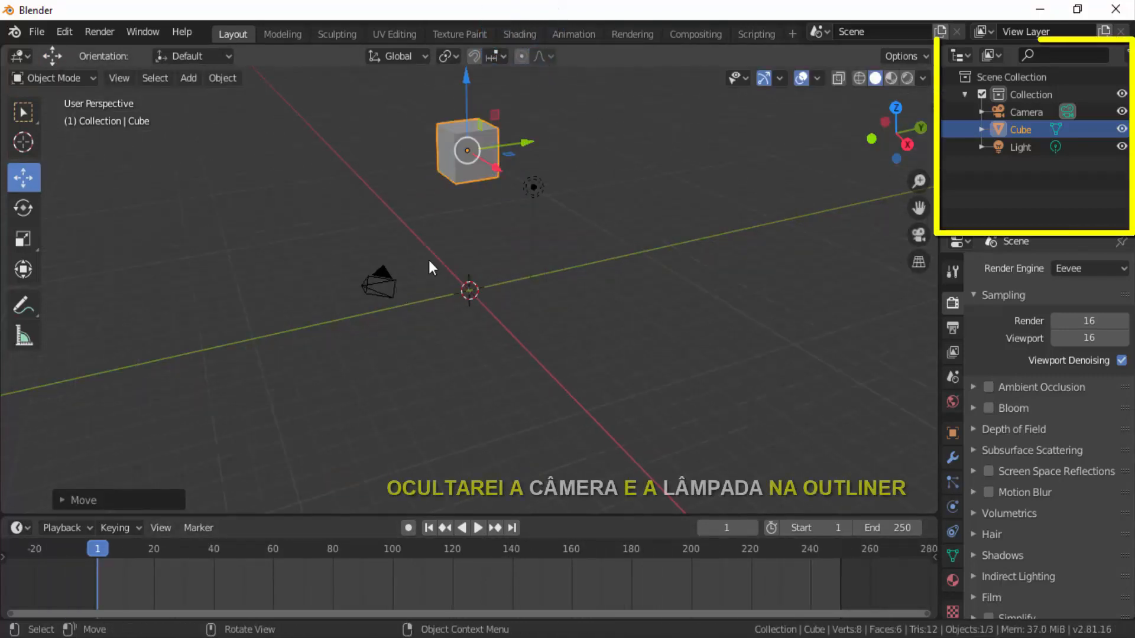
- Hide the light and the camera in the viewport
click(1122, 147)
click(1122, 112)
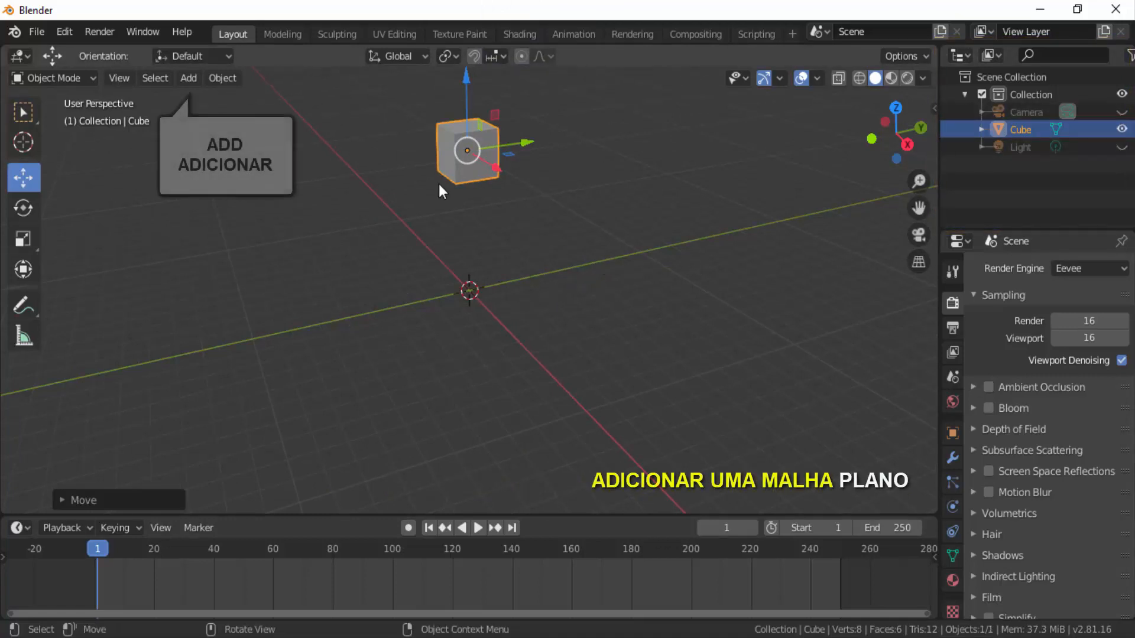
- Add a plane mesh at the origin and scale it up into a large floor beneath the cube
click(188, 77)
mouse_move(202, 96)
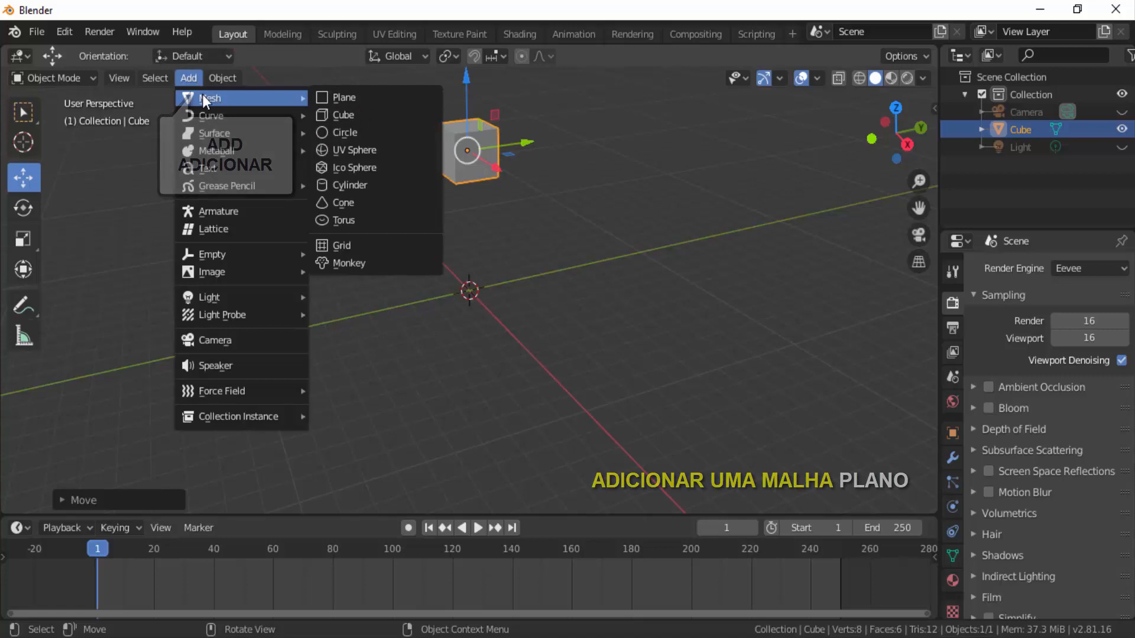
click(339, 99)
key(s)
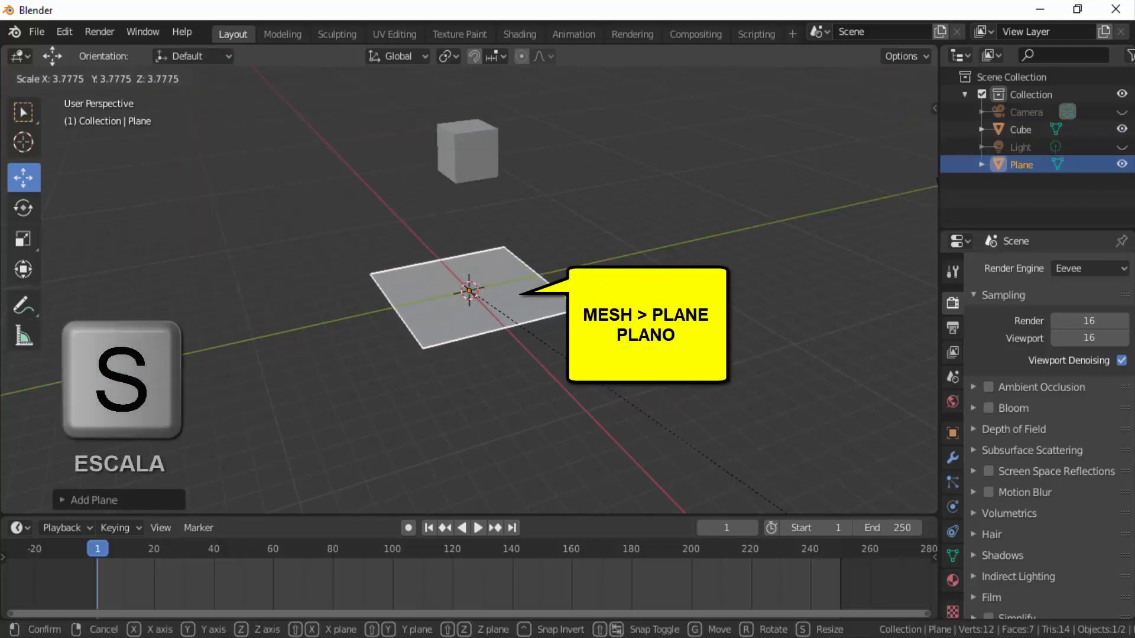
click(320, 452)
- Add a UV sphere at the origin and apply Shade Smooth to it
click(188, 78)
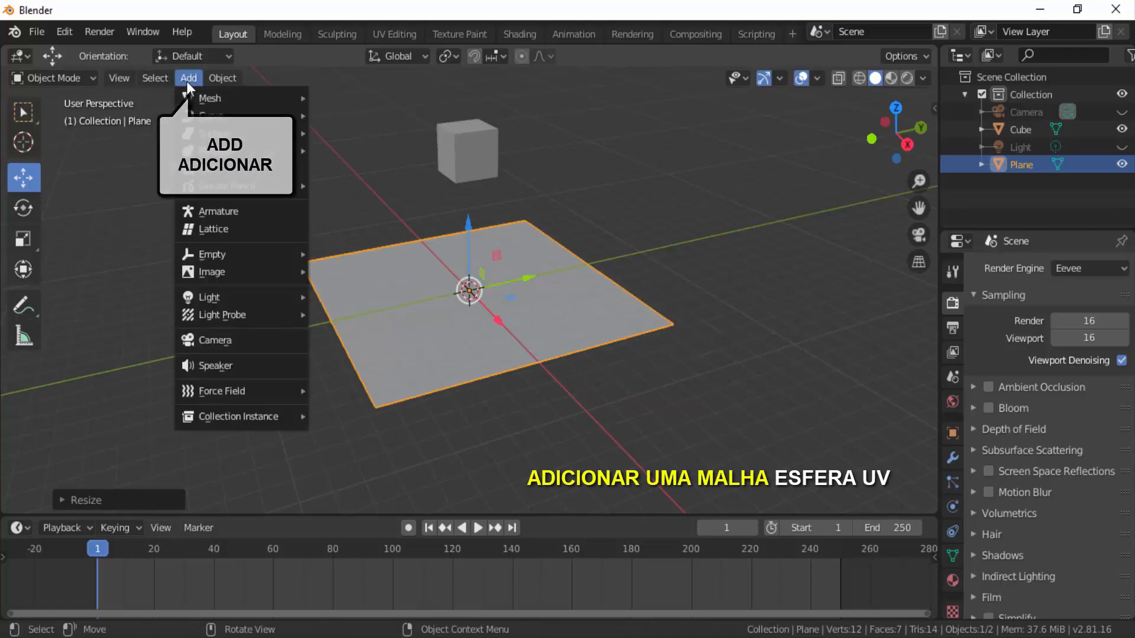
mouse_move(195, 99)
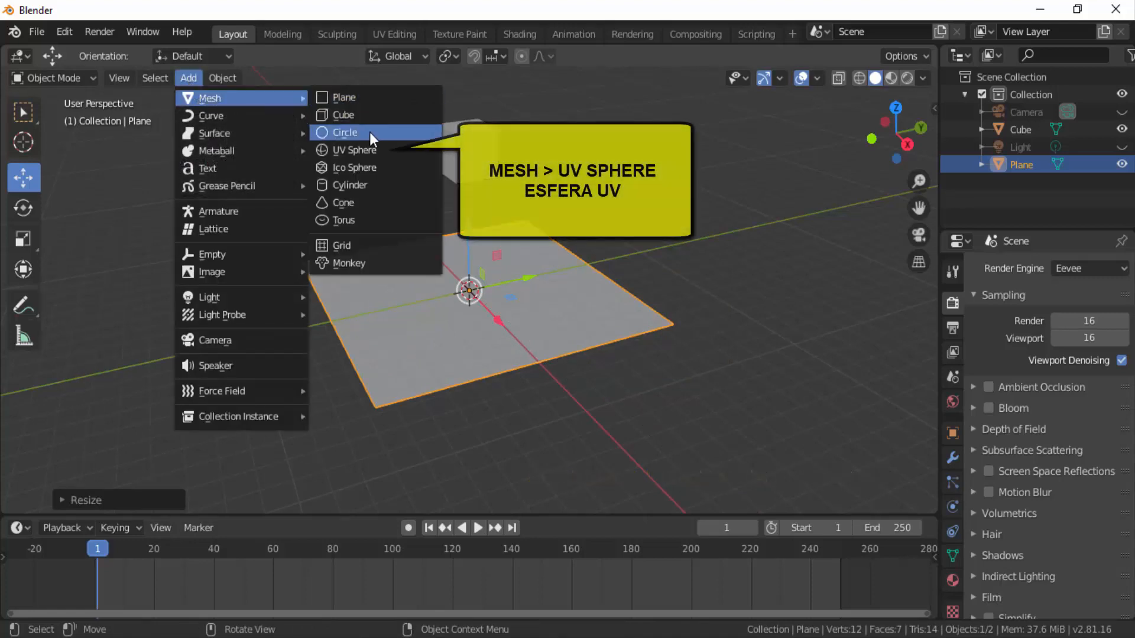
click(363, 150)
scroll(452, 261, up, 3)
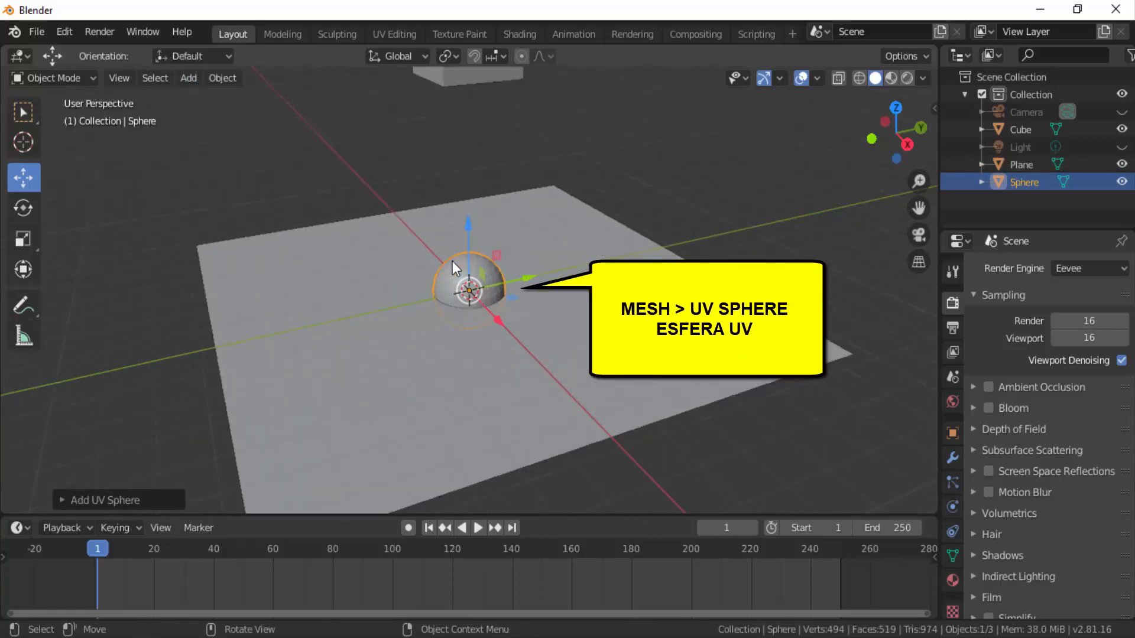
scroll(452, 261, up, 4)
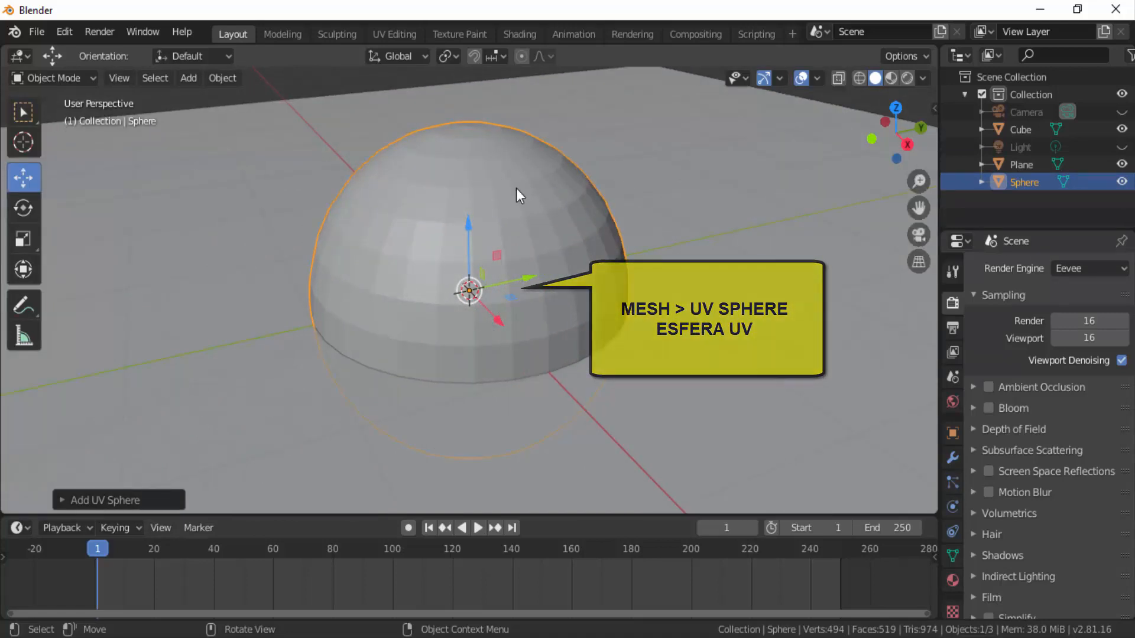
right_click(715, 178)
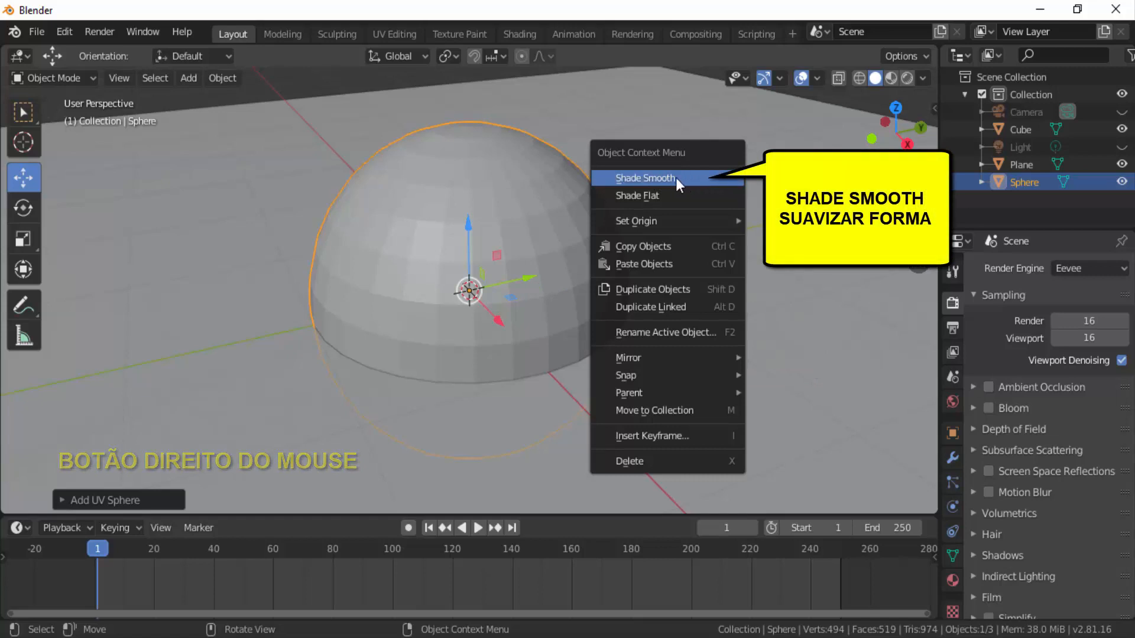
click(685, 179)
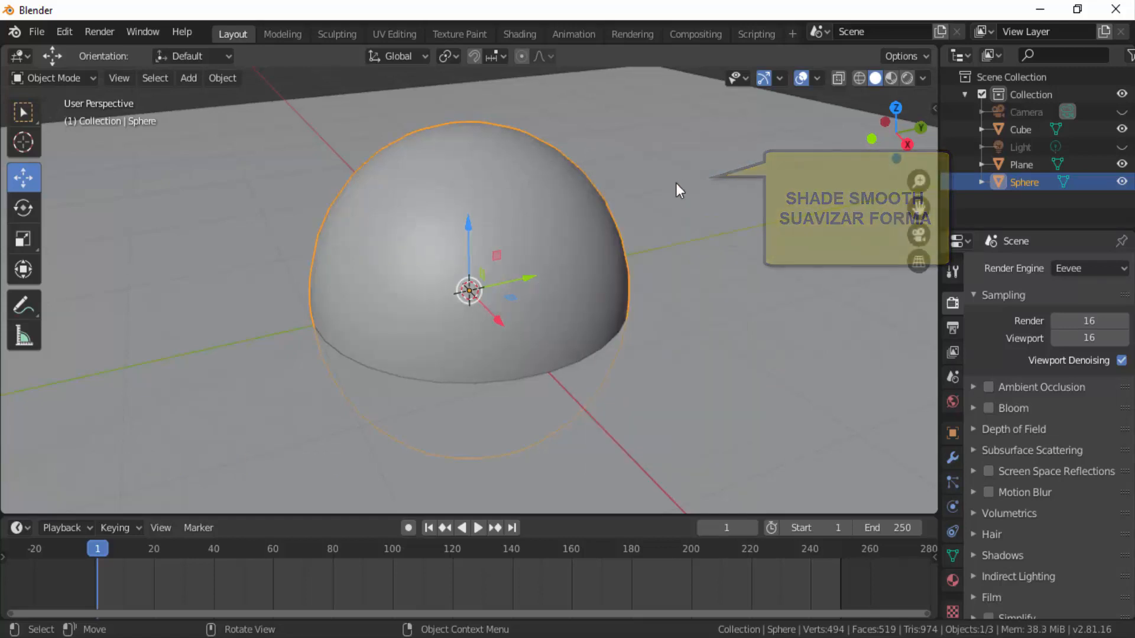
- Move the sphere along the Y axis until it sits clear of the plane's edge
scroll(557, 249, down, 6)
scroll(557, 249, down, 4)
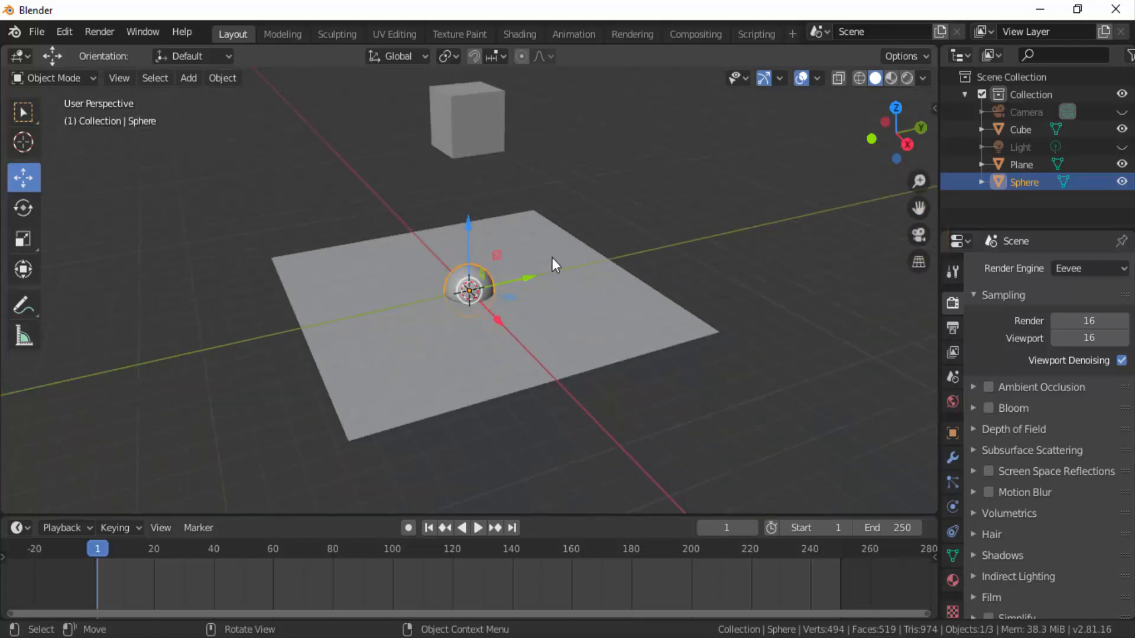
drag(527, 279, 834, 214)
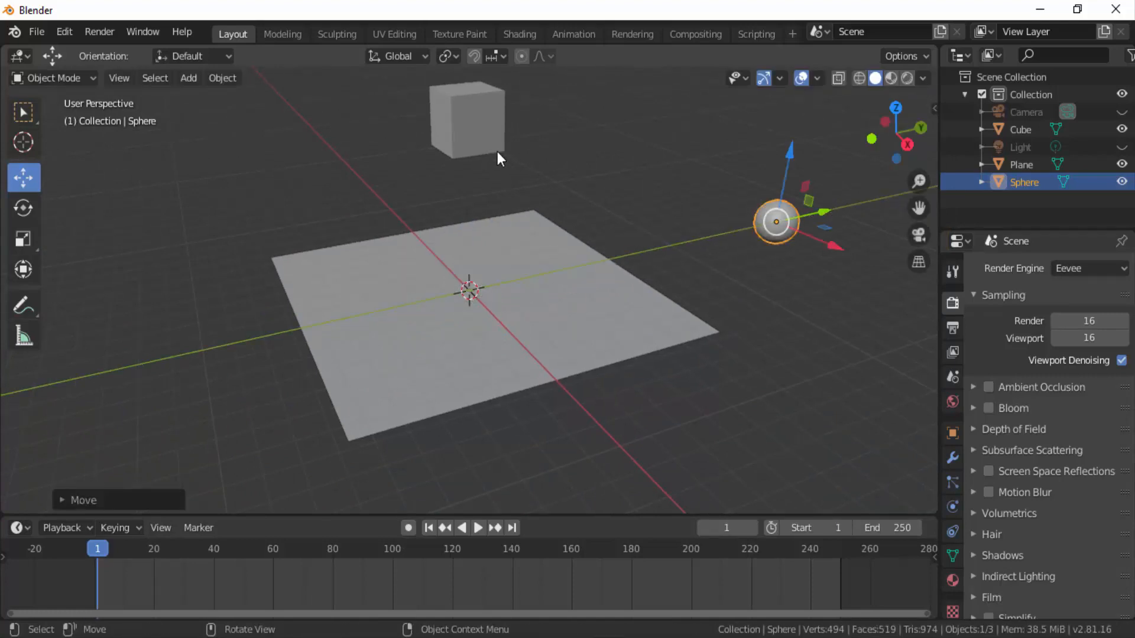
click(467, 136)
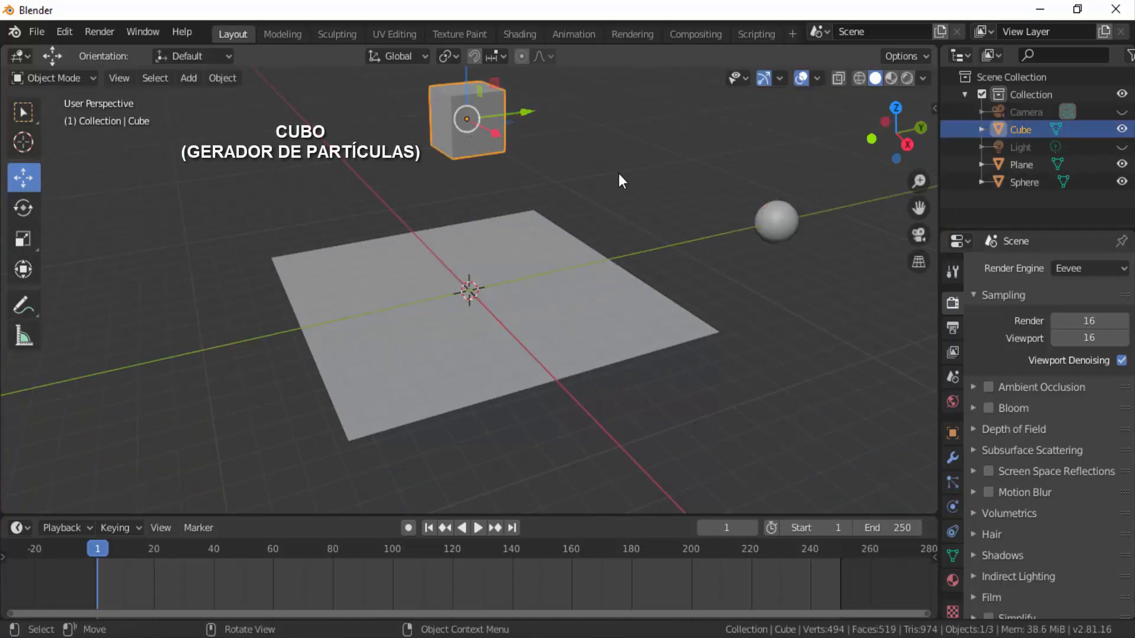
scroll(618, 173, down, 1)
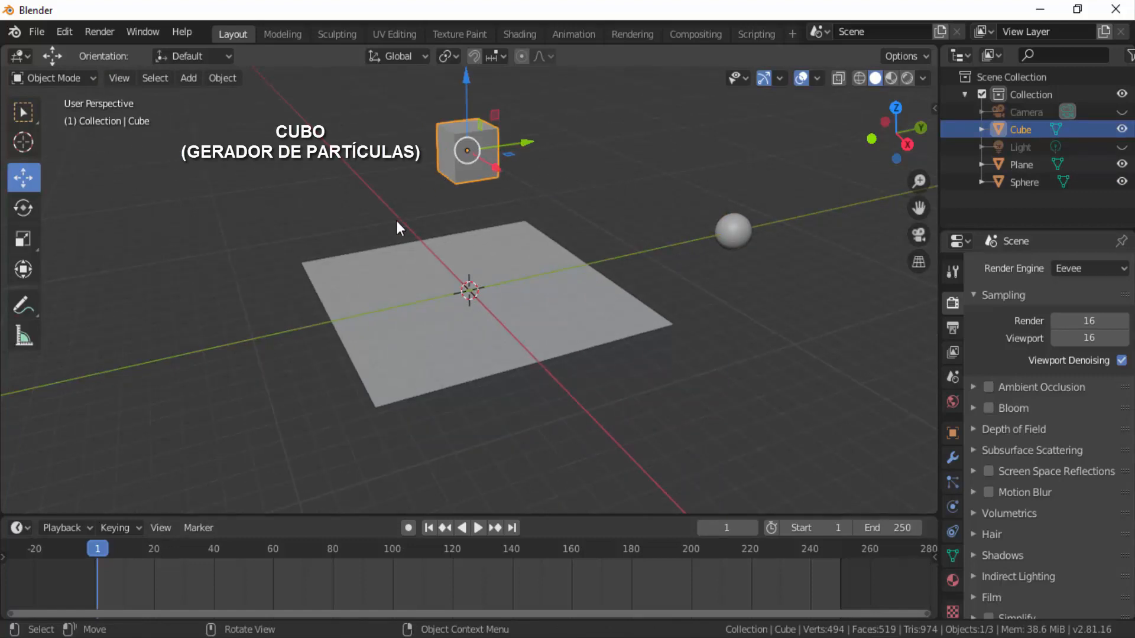
click(563, 347)
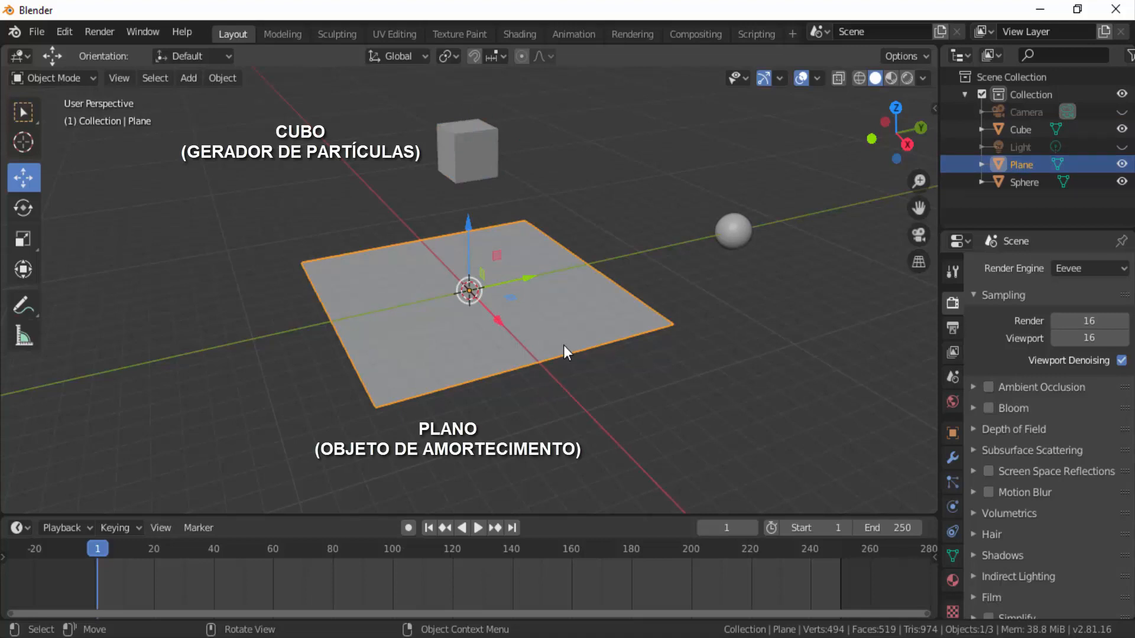
click(739, 227)
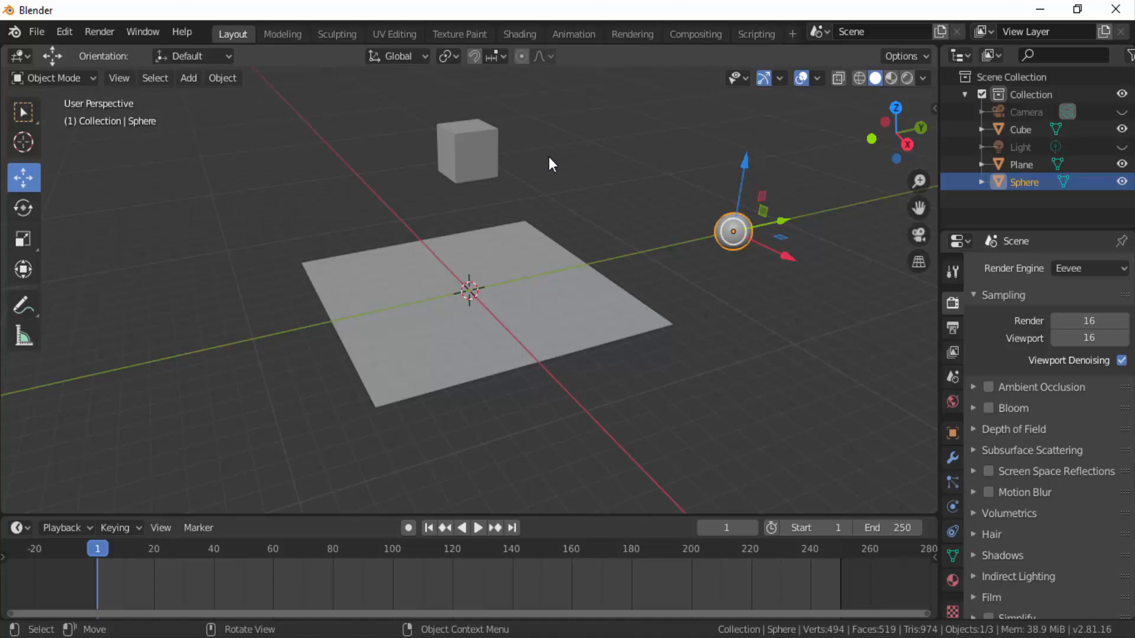
- Select the cube, play the timeline briefly, stop it and return to frame 1
click(480, 147)
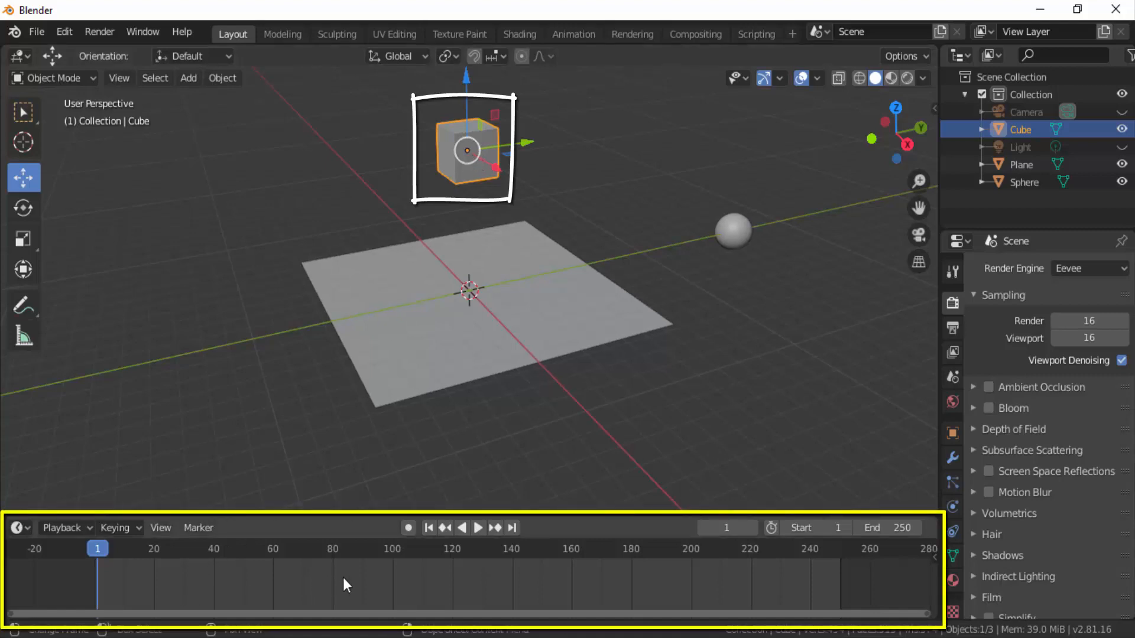
click(477, 527)
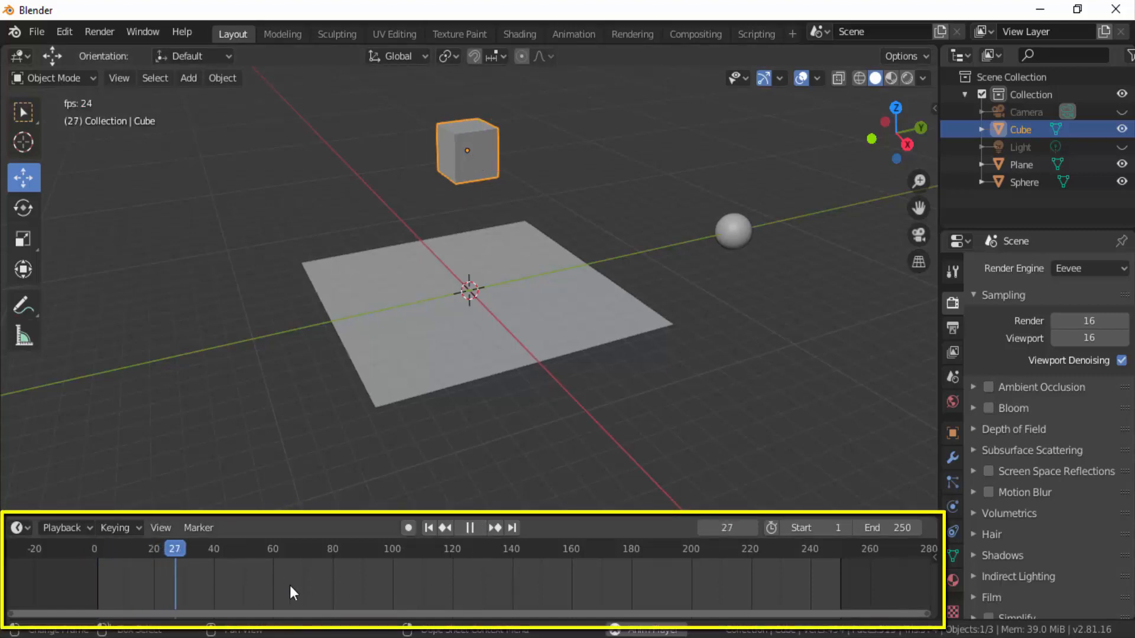
click(470, 527)
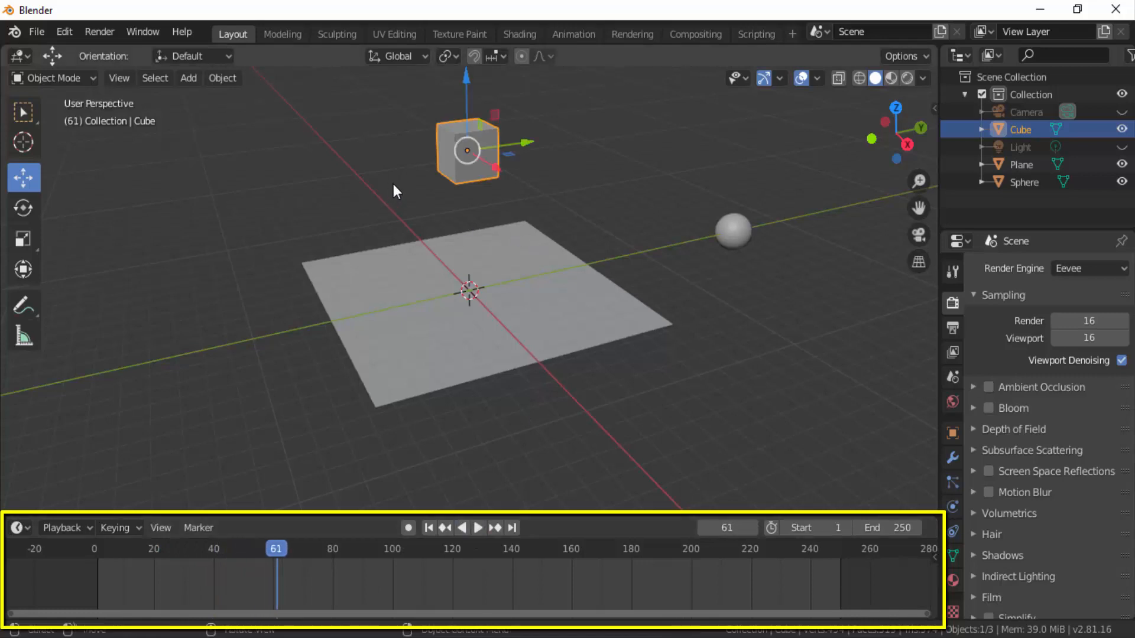
click(429, 527)
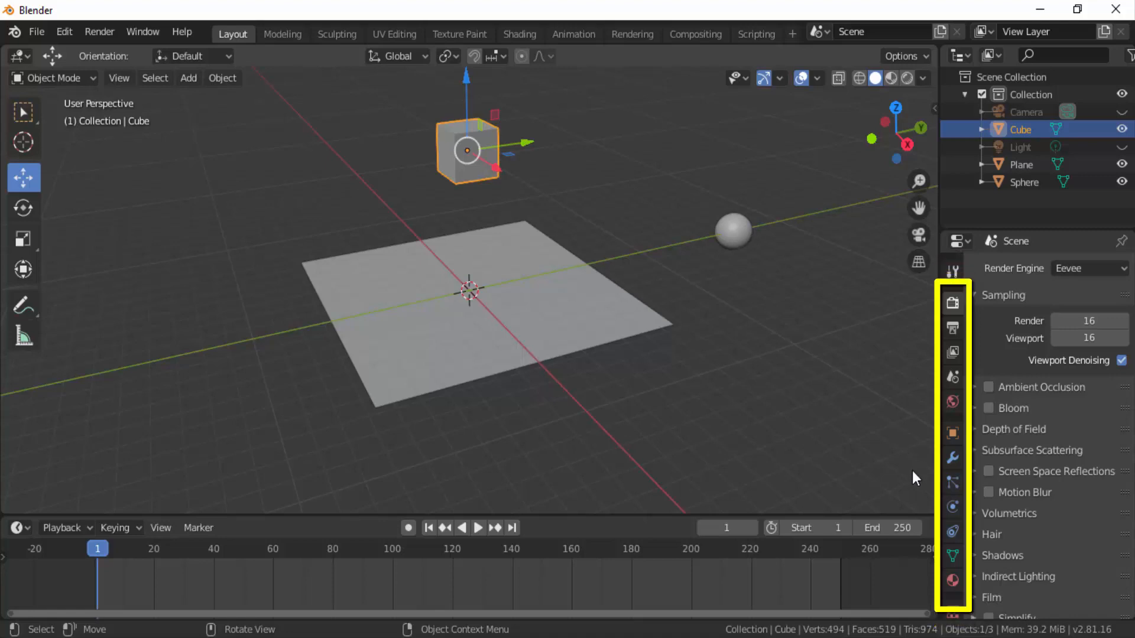
- Add a particle system to the cube and widen the properties area to show its full settings
click(955, 483)
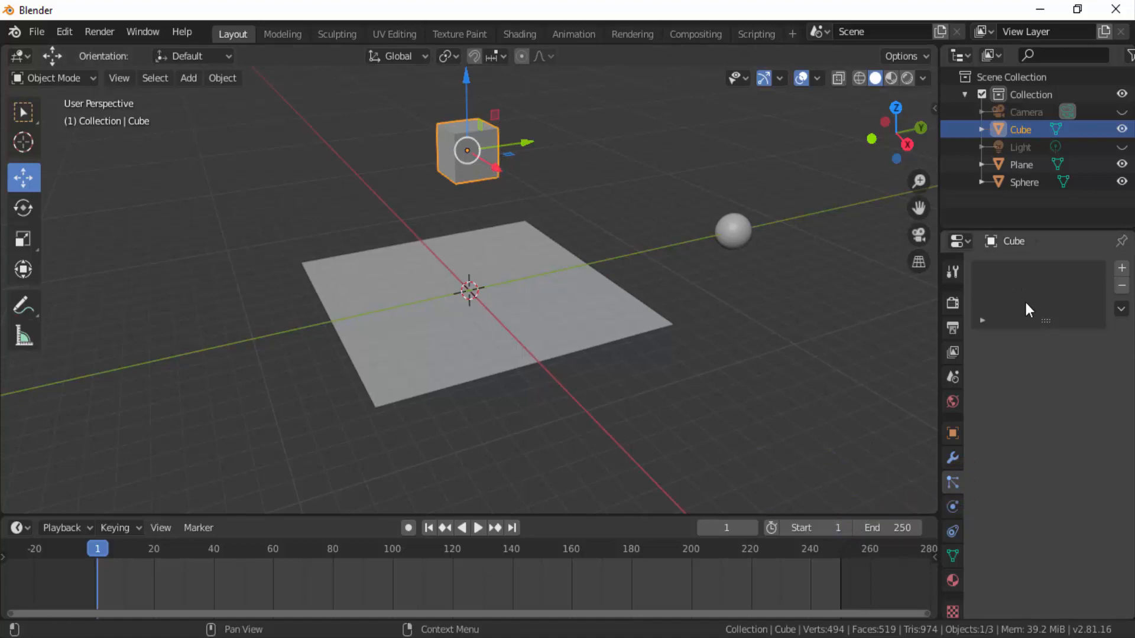
click(1121, 268)
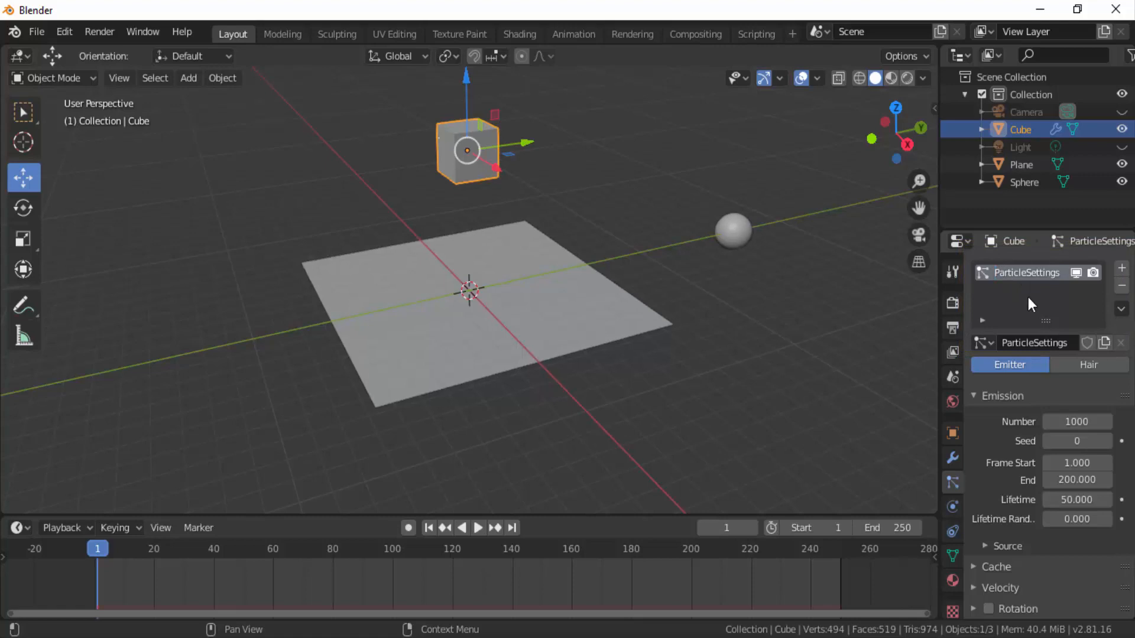
drag(940, 315, 875, 318)
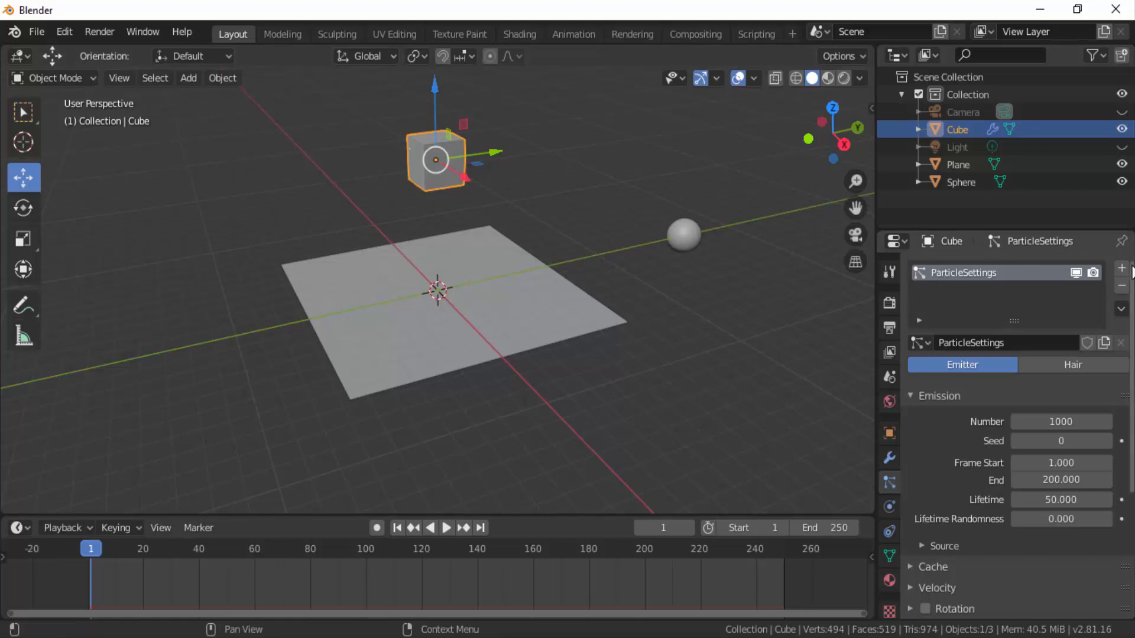
- Add two more particle systems to the cube and switch between them in its list
click(1121, 269)
click(1123, 269)
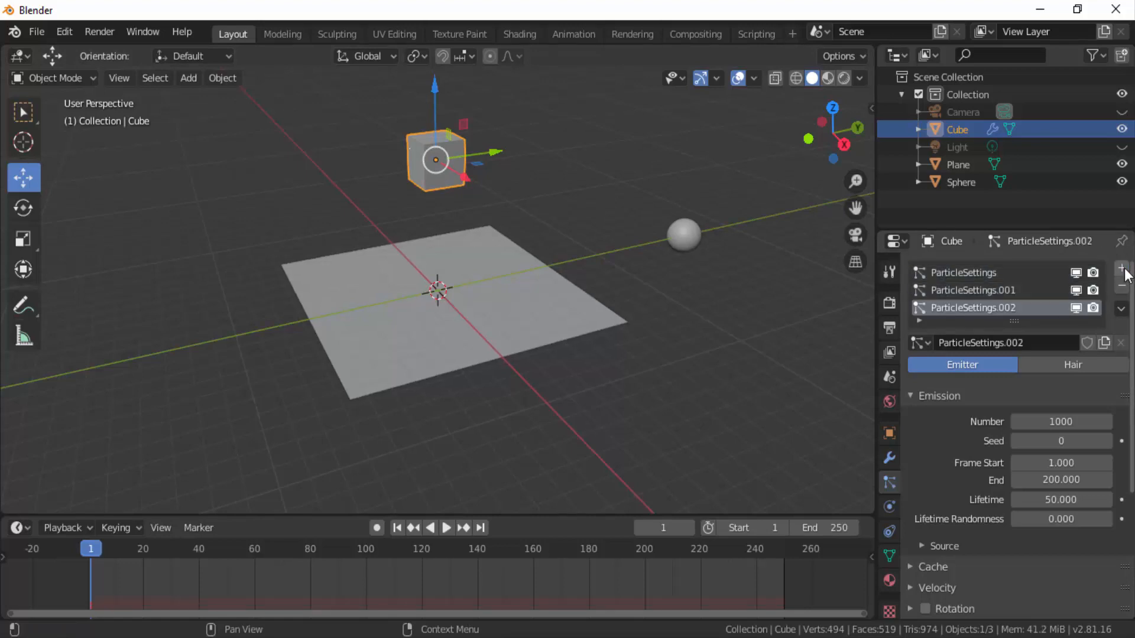
click(966, 290)
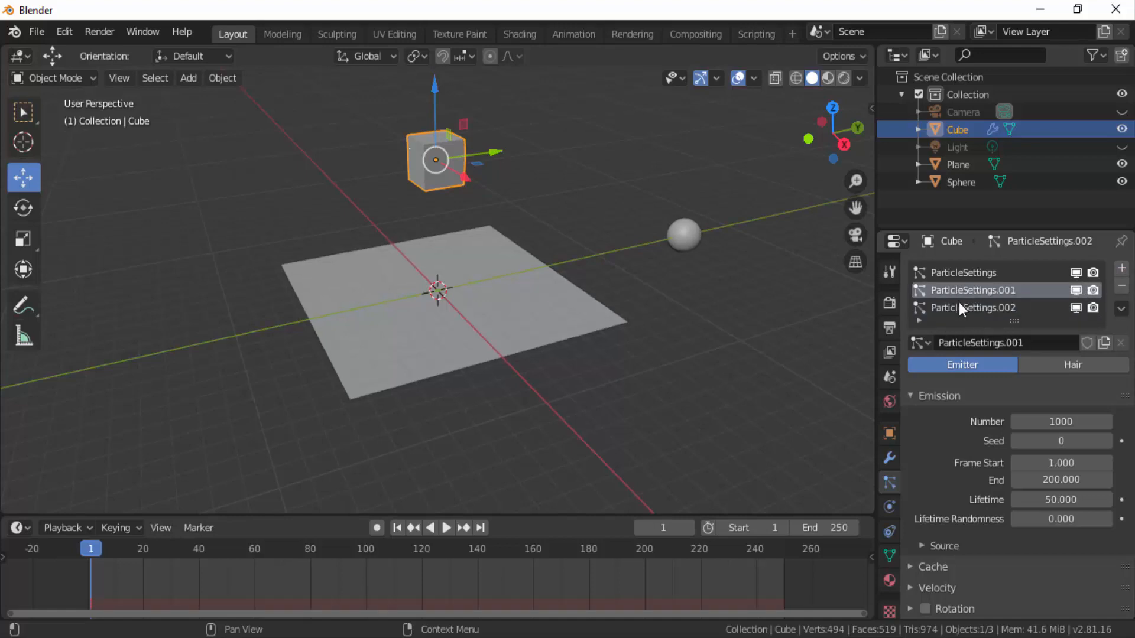
click(959, 304)
click(959, 293)
click(955, 307)
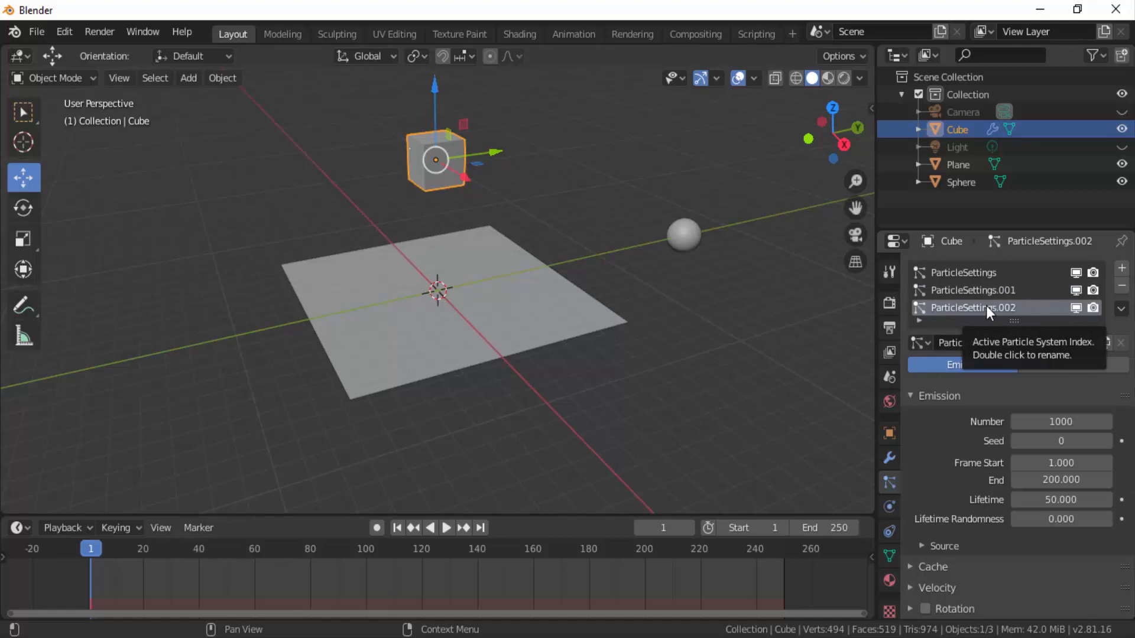
- Remove the two extra particle systems from the cube, keeping only the original ParticleSettings
click(1122, 288)
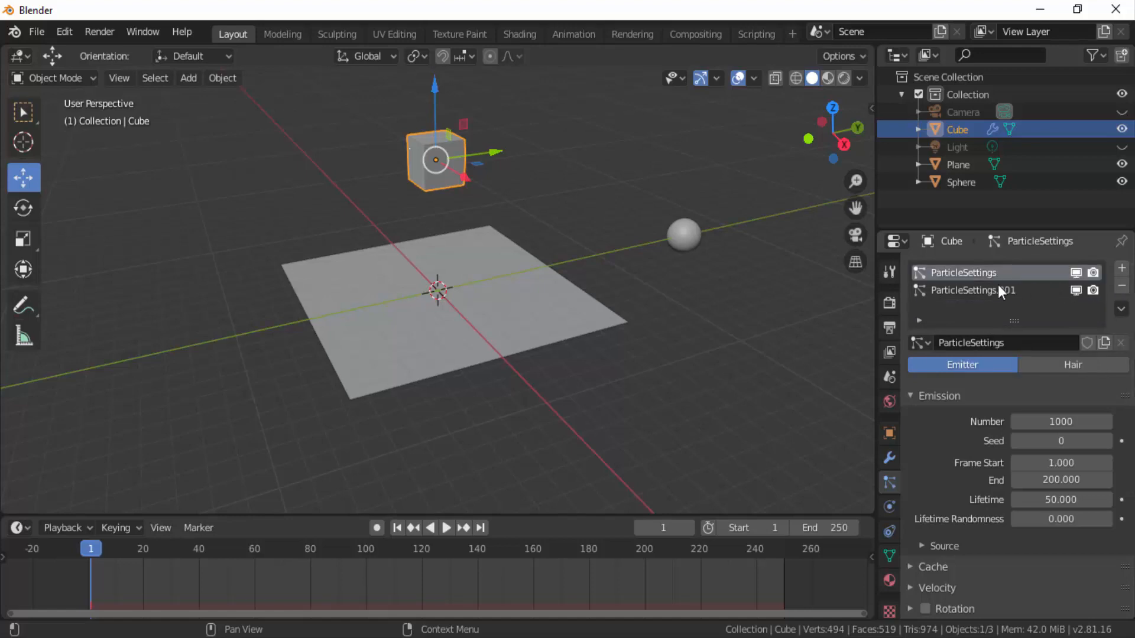
click(998, 287)
click(1122, 288)
- Play and pause the animation to examine how the cube's emitted particles fall toward the plane
click(447, 528)
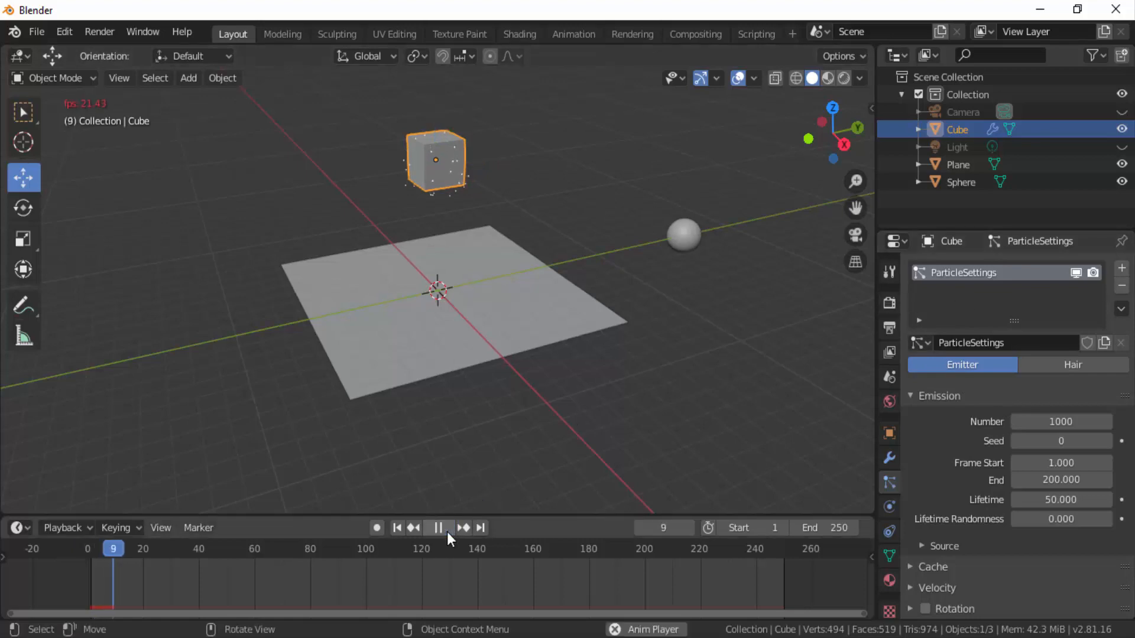
click(447, 527)
scroll(438, 245, up, 4)
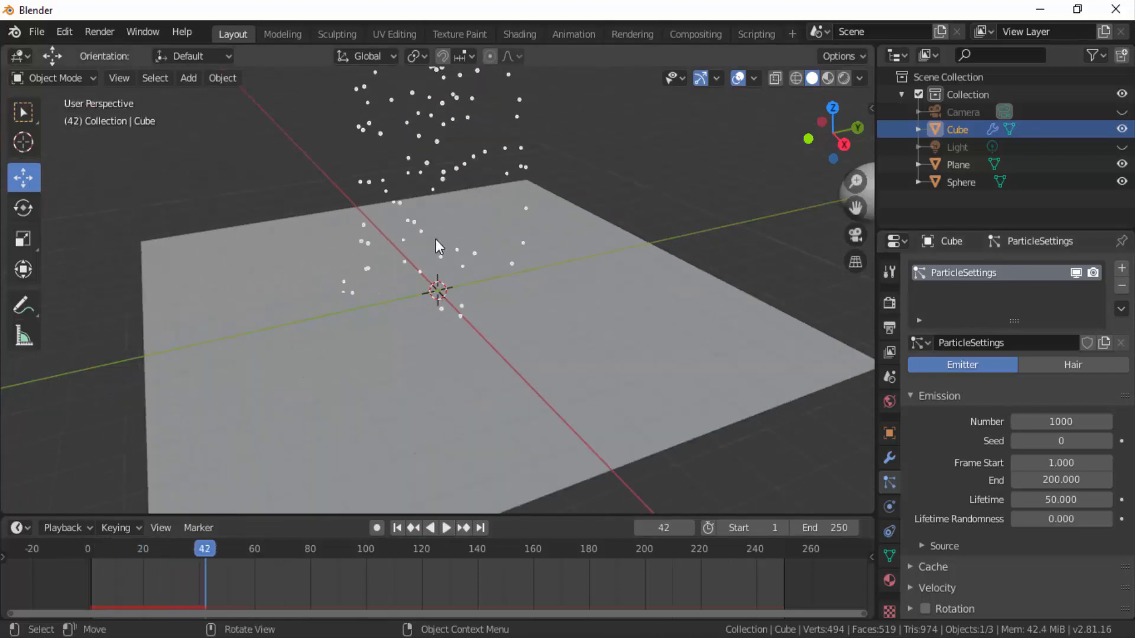
scroll(466, 284, down, 2)
click(446, 528)
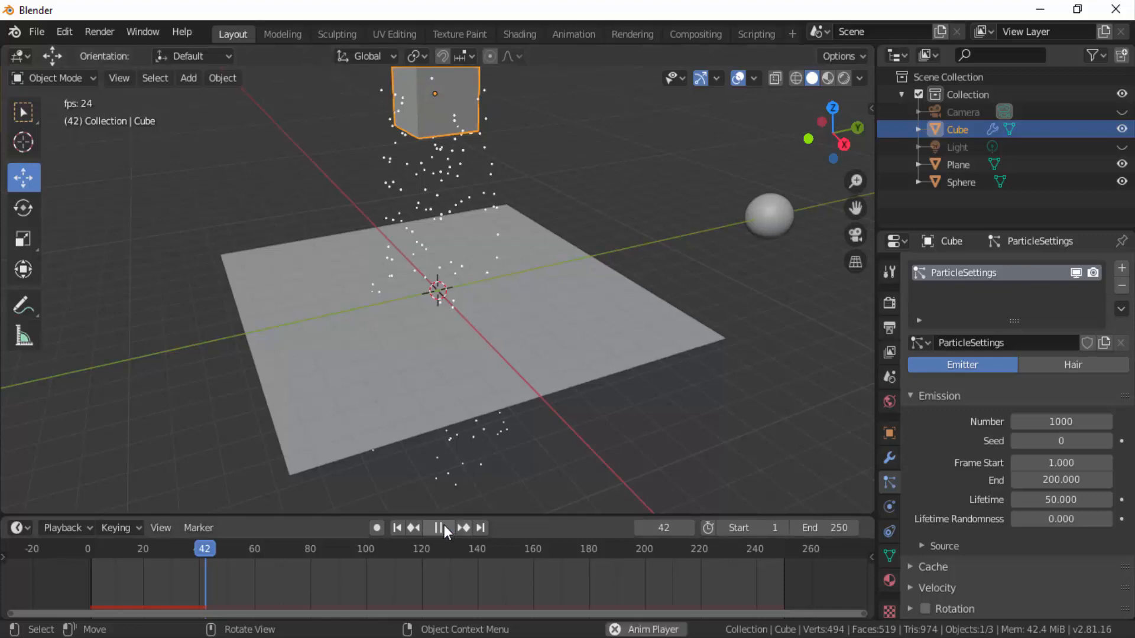
click(444, 526)
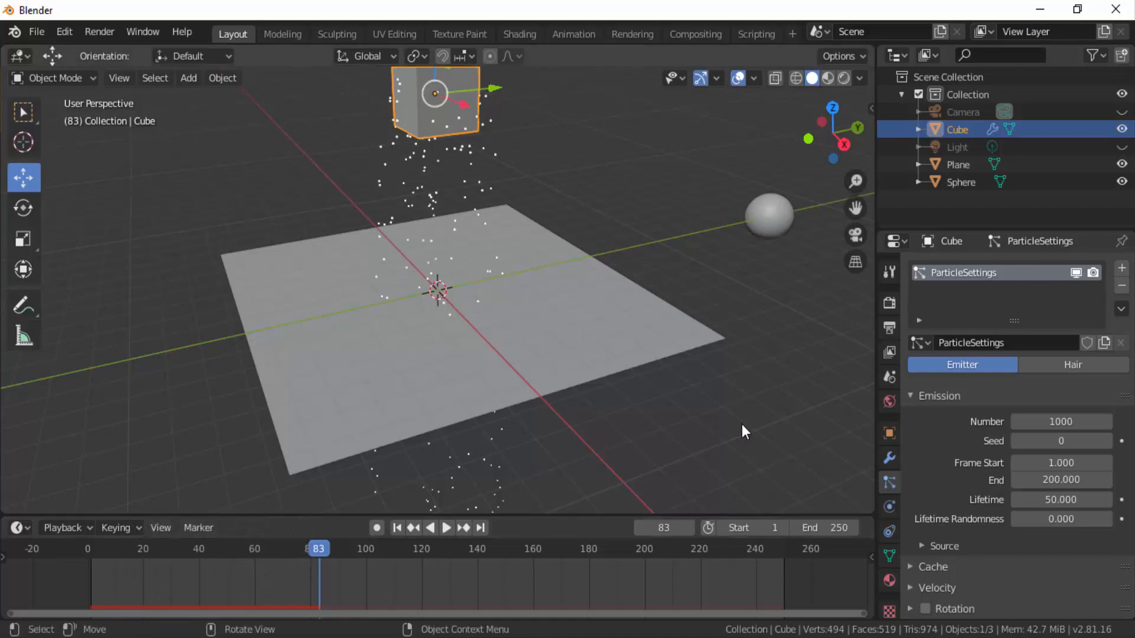
scroll(420, 212, down, 2)
scroll(455, 206, up, 2)
- Switch the cube's particle system type from Emitter to Hair
click(1078, 363)
scroll(421, 218, down, 1)
scroll(420, 218, down, 1)
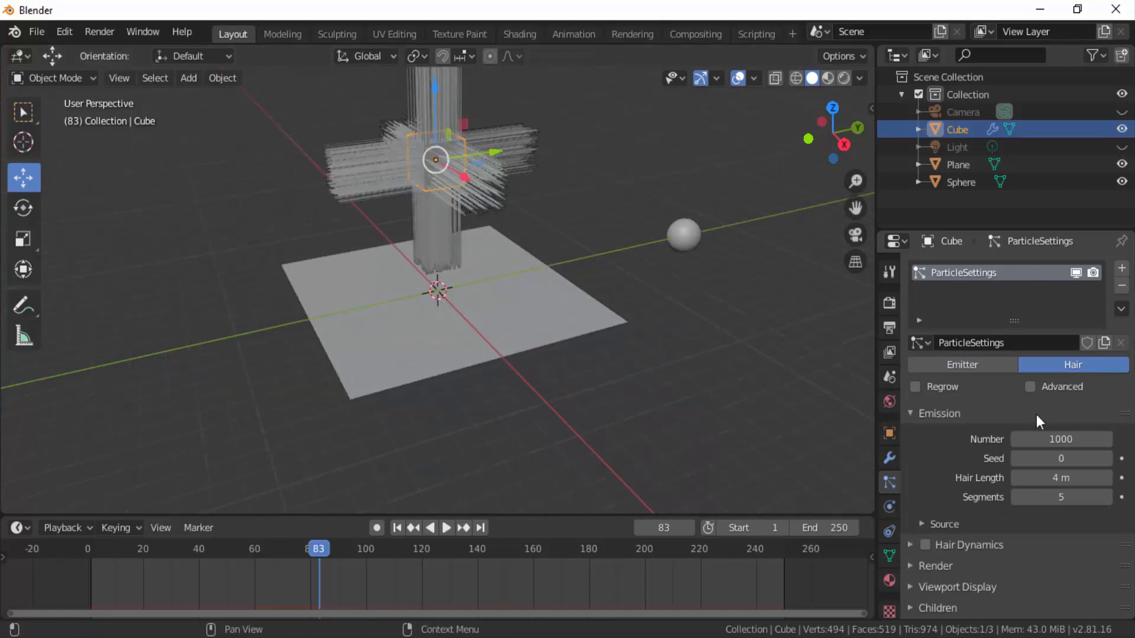
- Switch the cube's particle system type back to Emitter, and play the animation briefly before returning to frame 1
click(963, 364)
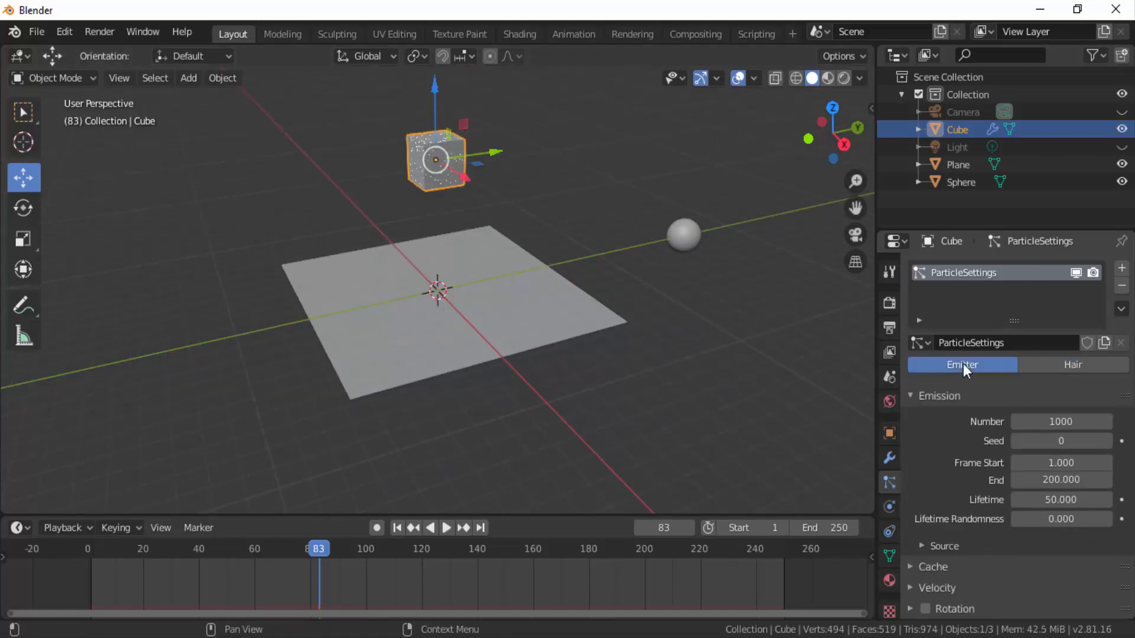
click(444, 527)
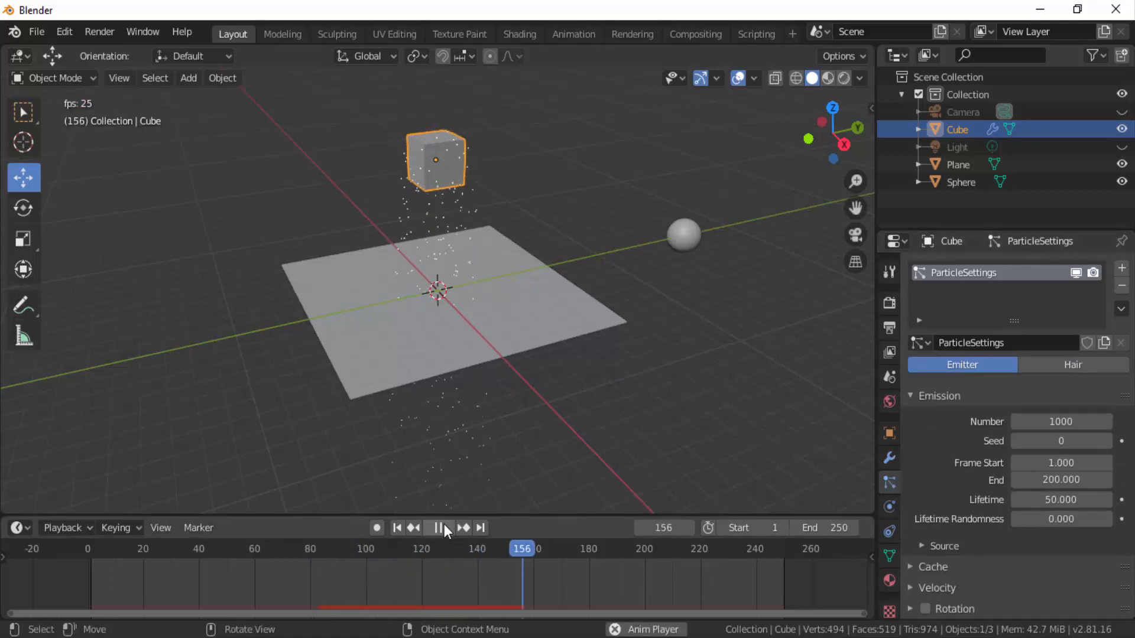
click(442, 527)
key(shift+Left)
- Play and pause the animation from frame 1 to examine the cube's default particle emission up close
scroll(466, 291, up, 4)
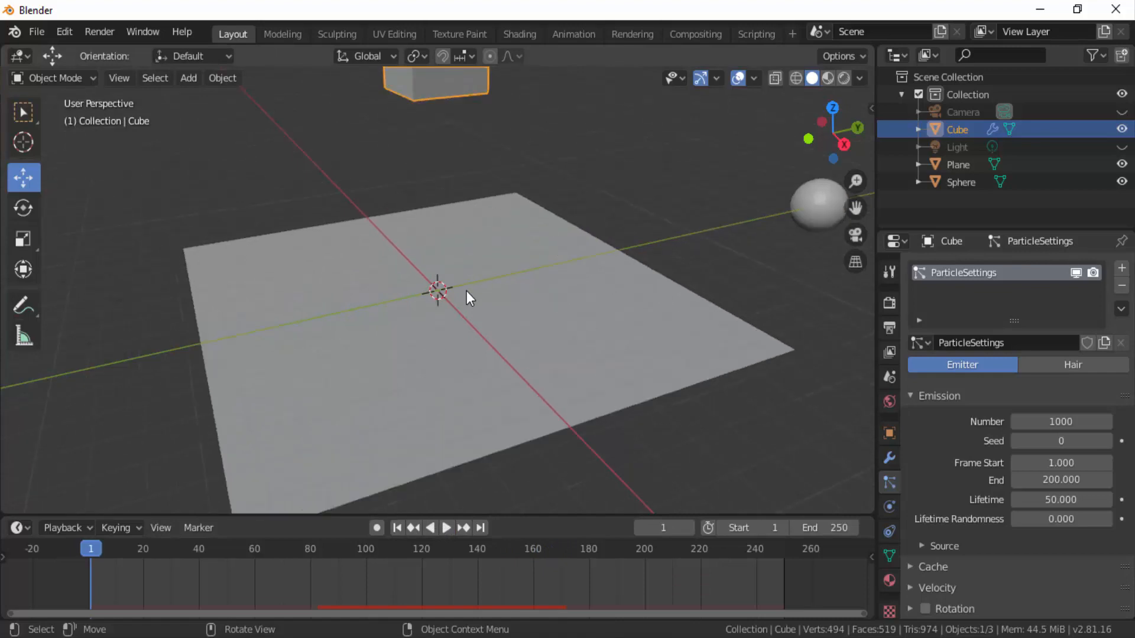
scroll(482, 143, down, 2)
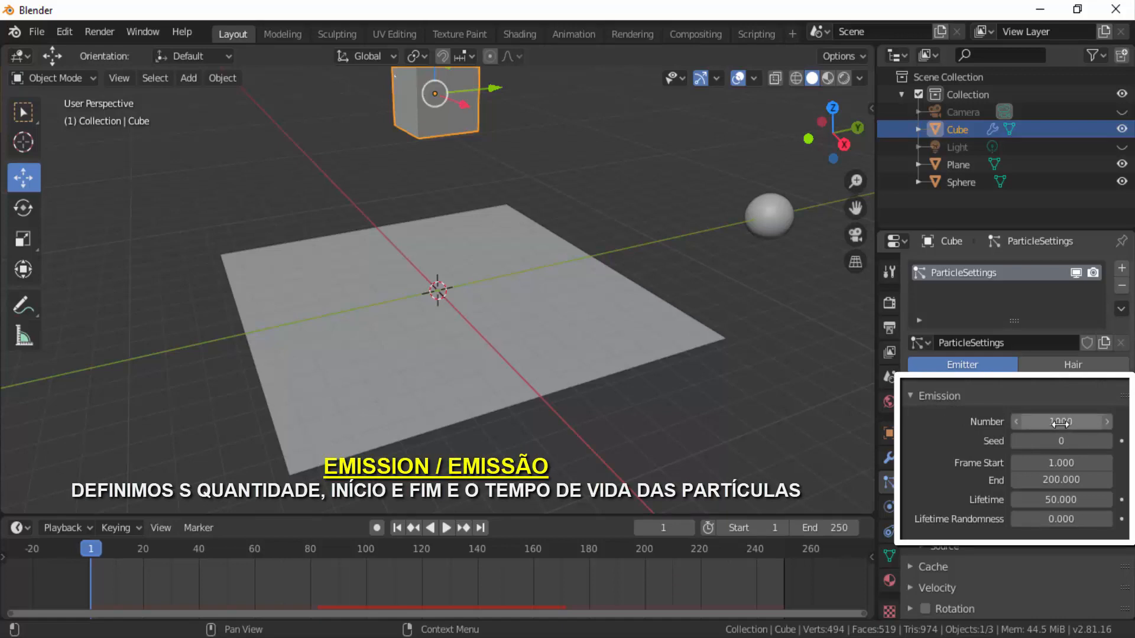
click(446, 528)
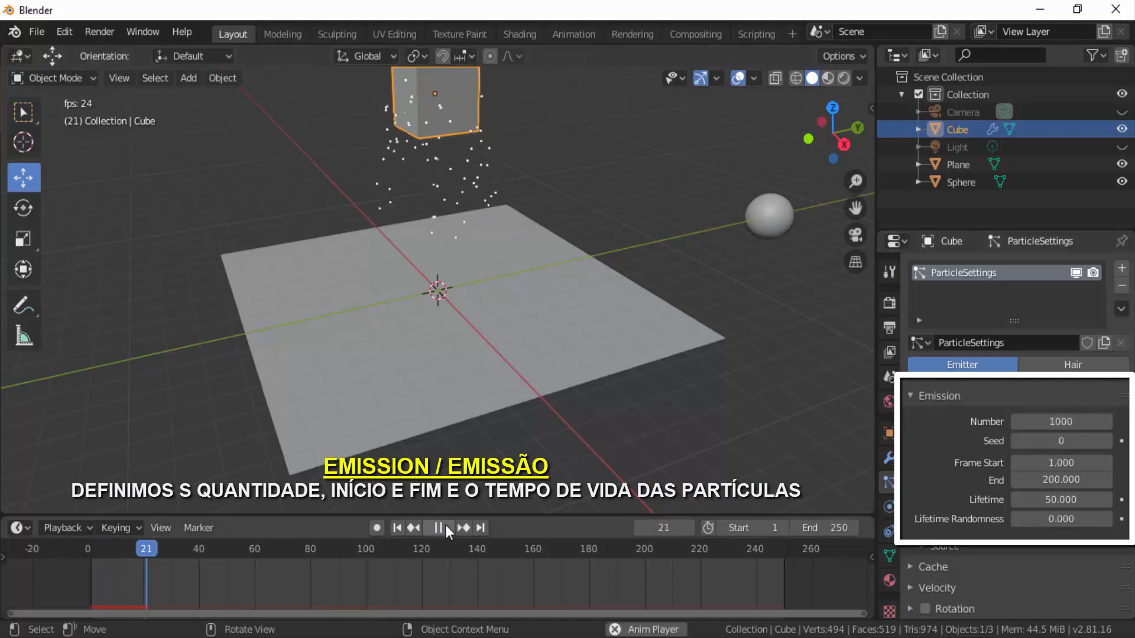
click(443, 527)
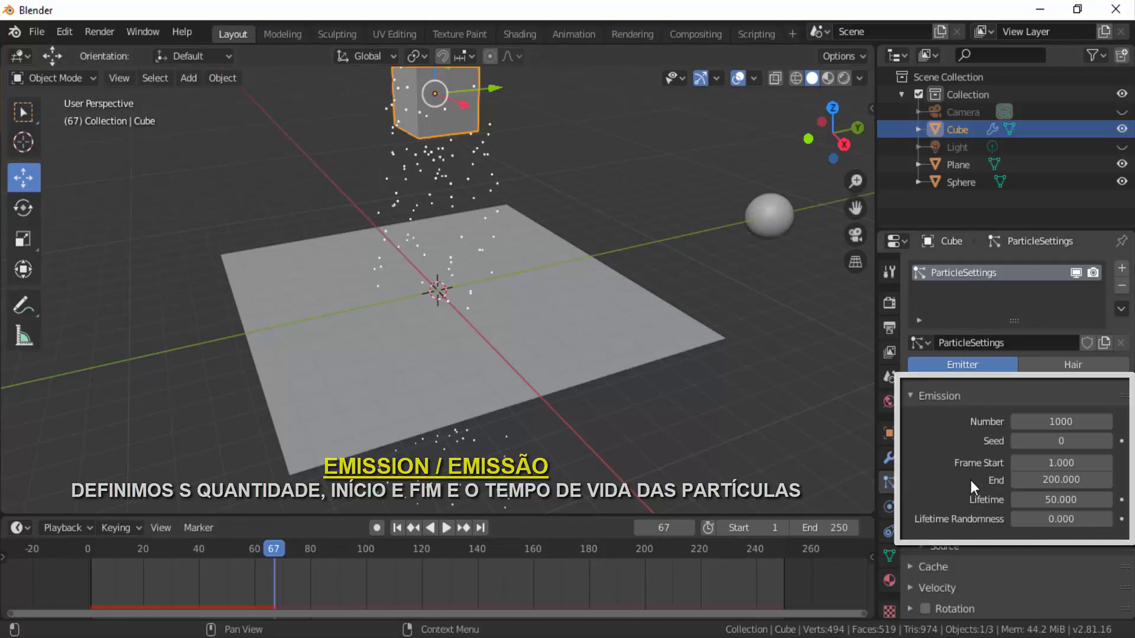
- Set the particle emission's Frame Start to 20 and End to 250
click(1049, 465)
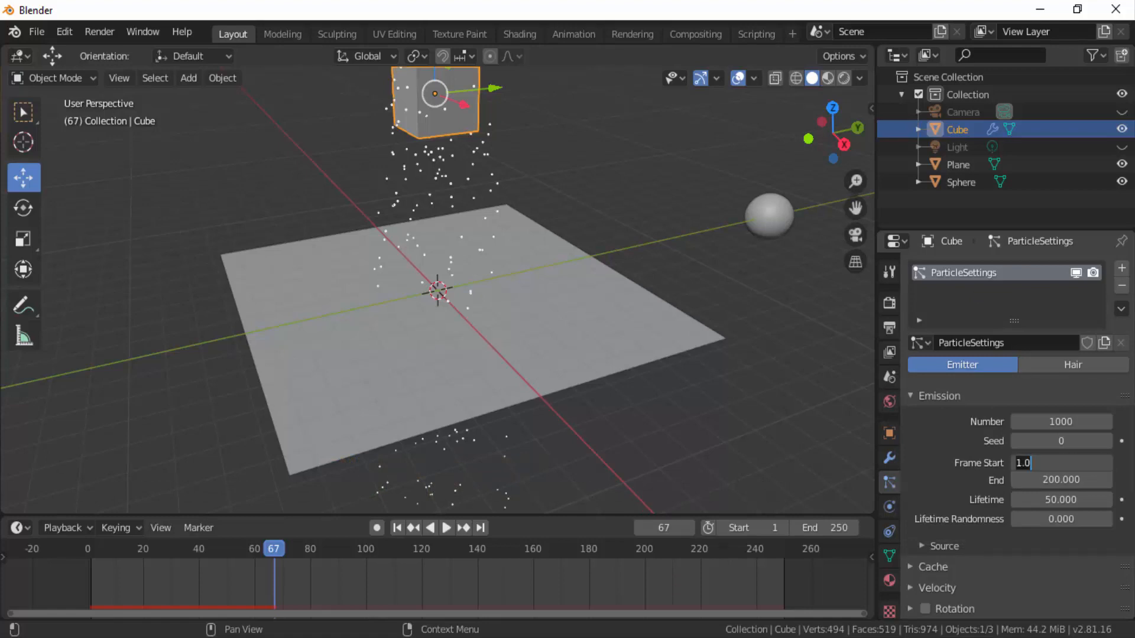
text(20)
key(Return)
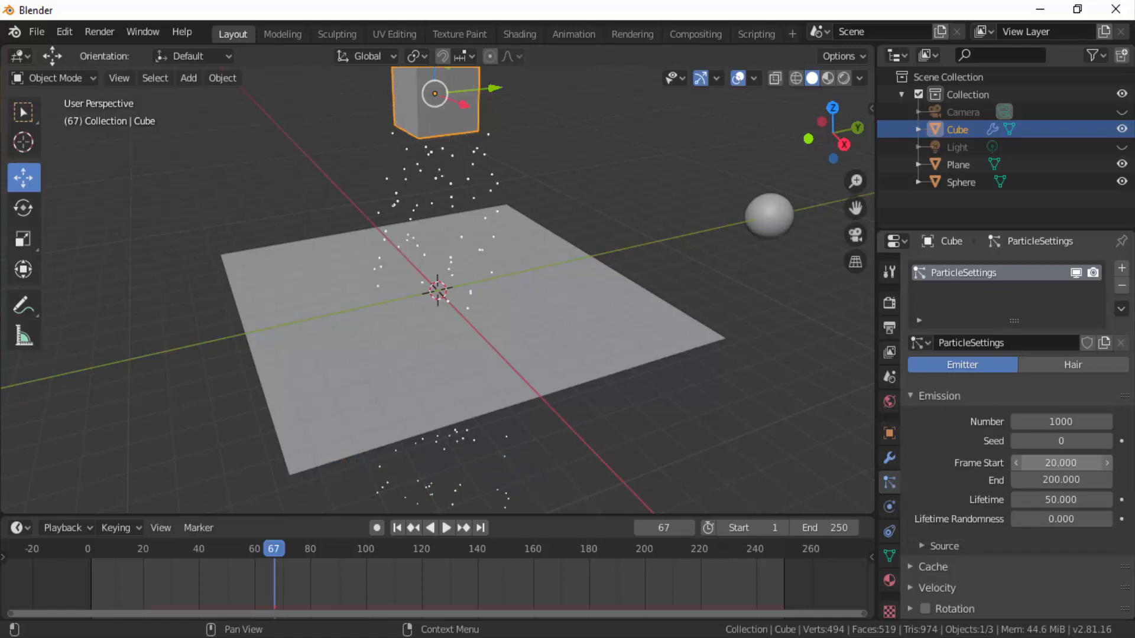
click(1061, 479)
text(250)
key(Return)
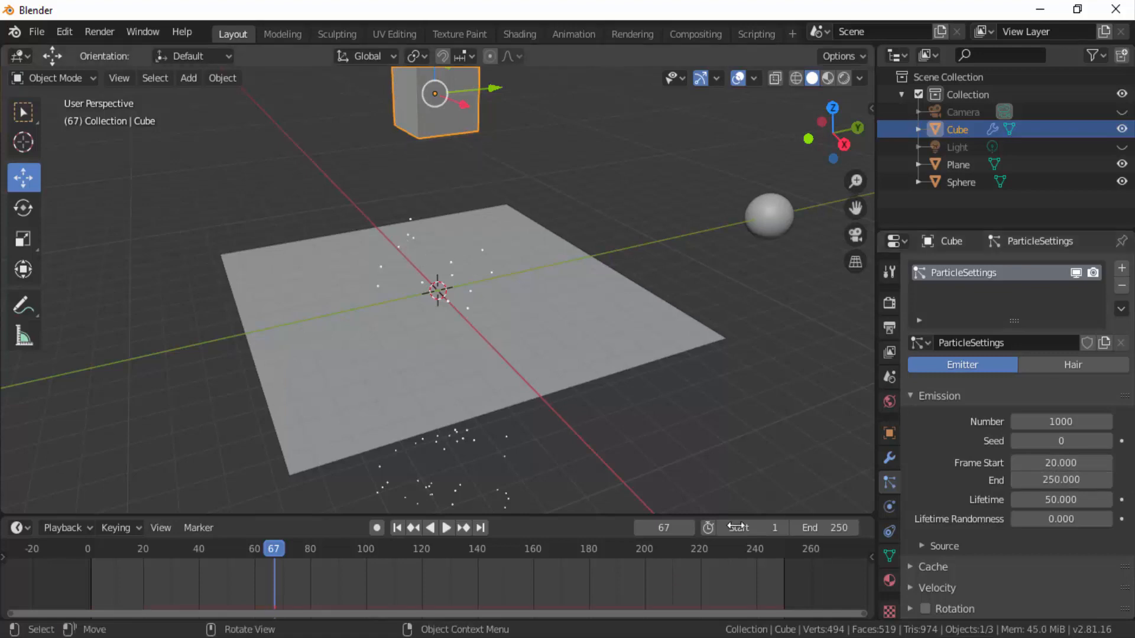
- Replay the animation from frame 1 to examine the particles' emission start and lifespan
click(396, 527)
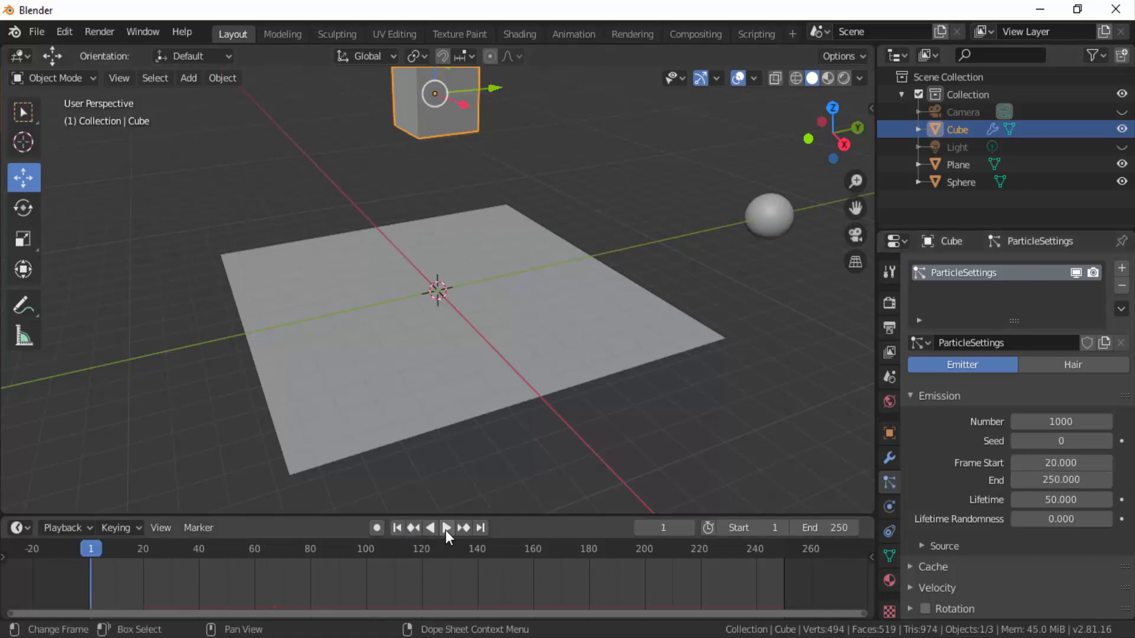
click(445, 528)
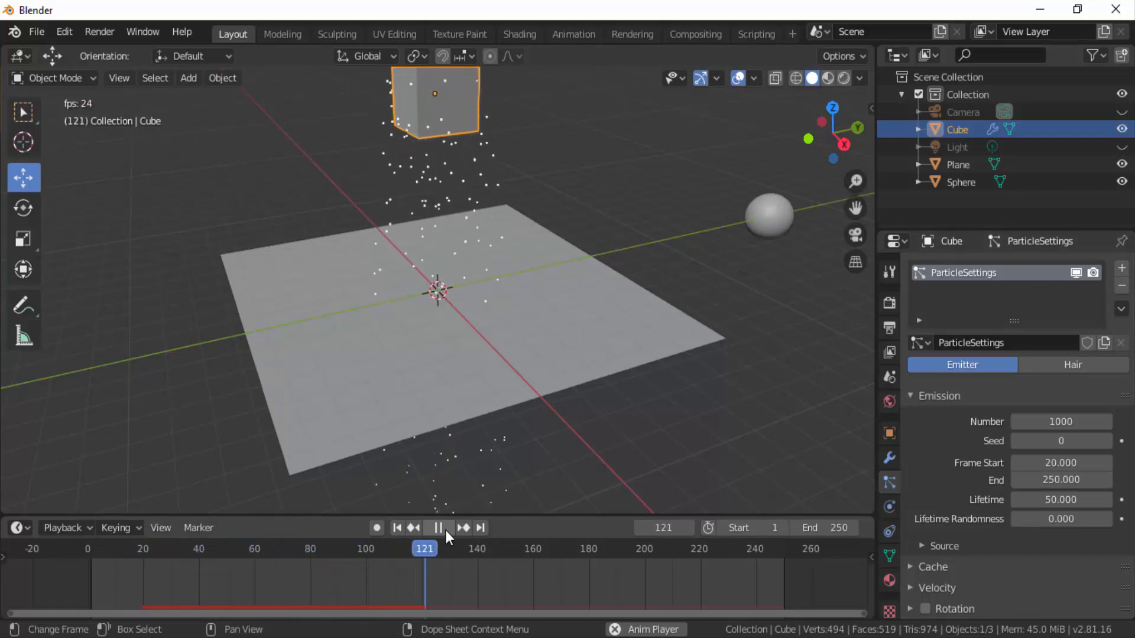
click(438, 528)
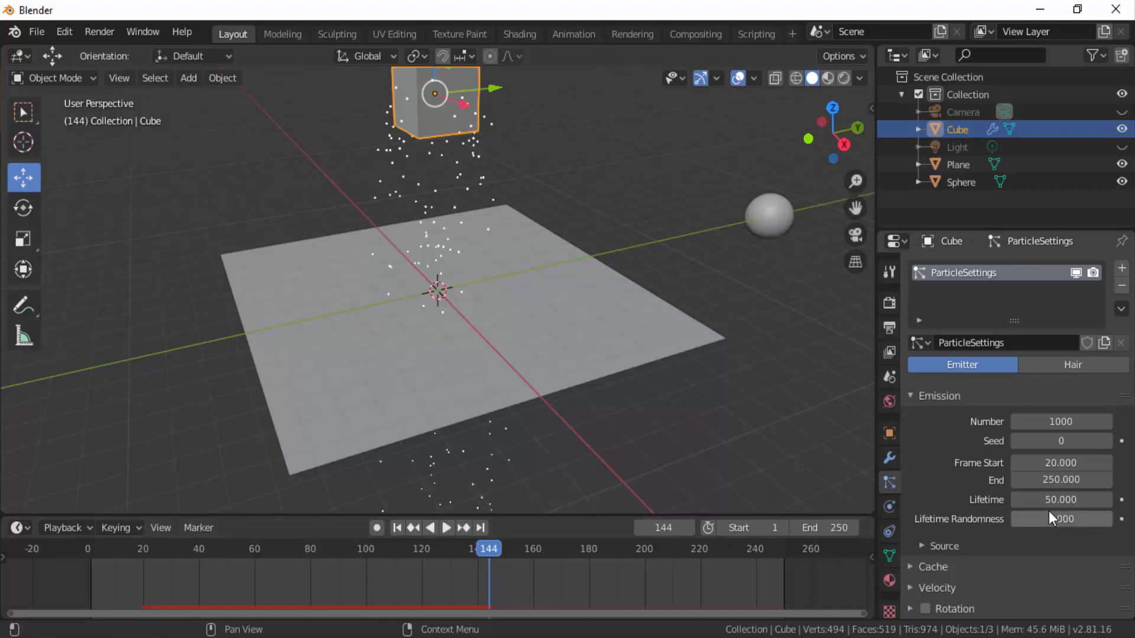
- Set the particles' Lifetime to 250 frames and replay the animation from frame 1
click(1061, 500)
text(2)
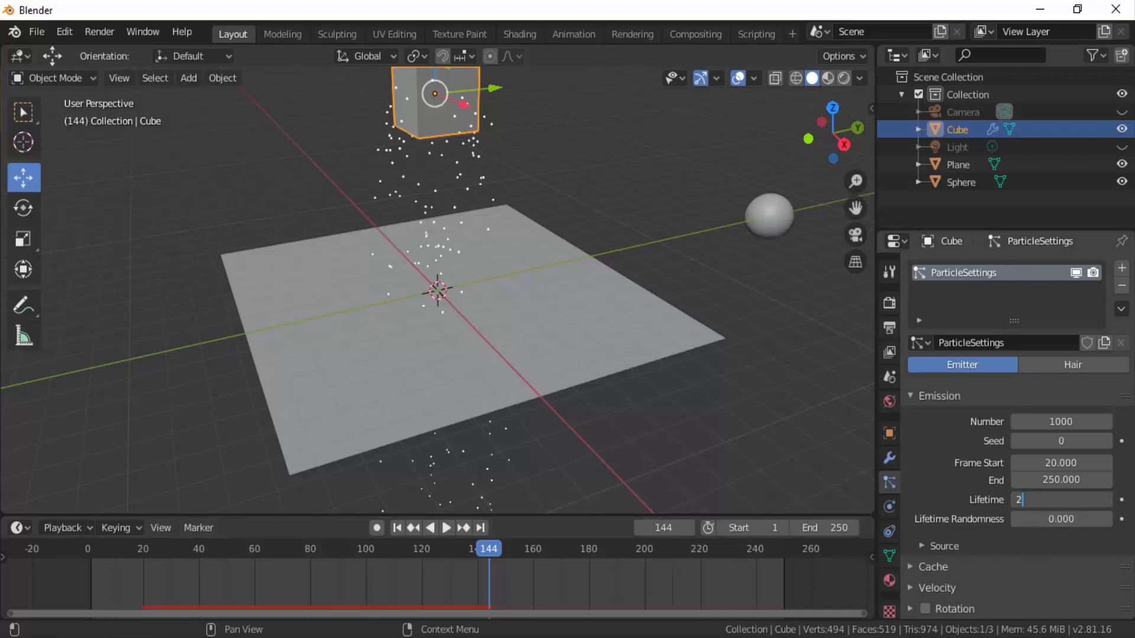
text(50)
key(Return)
click(413, 528)
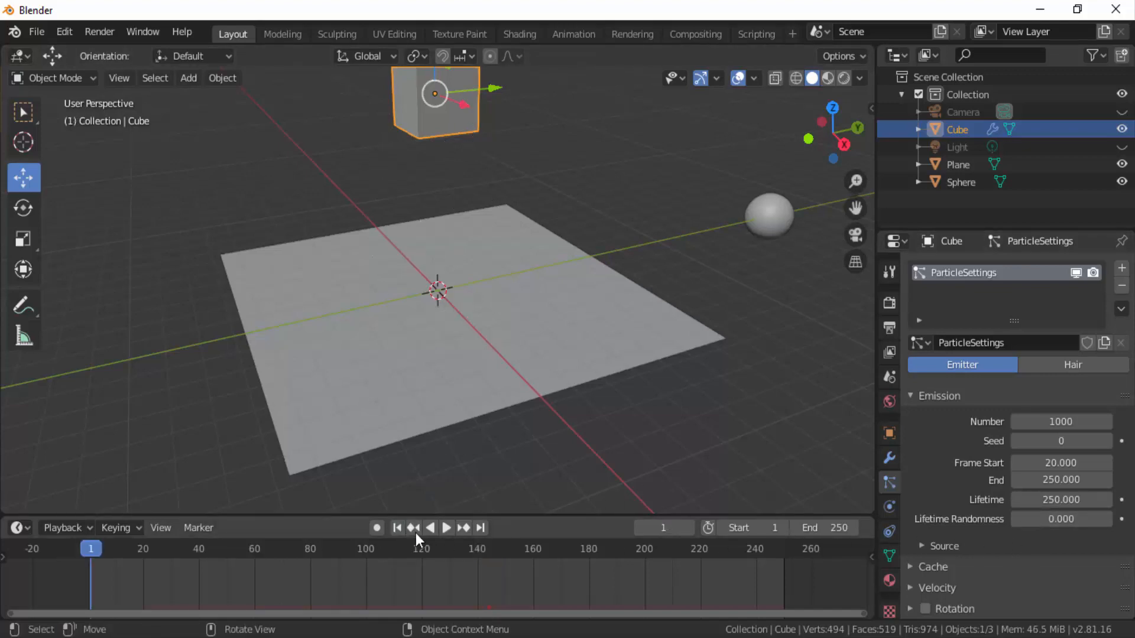
click(445, 527)
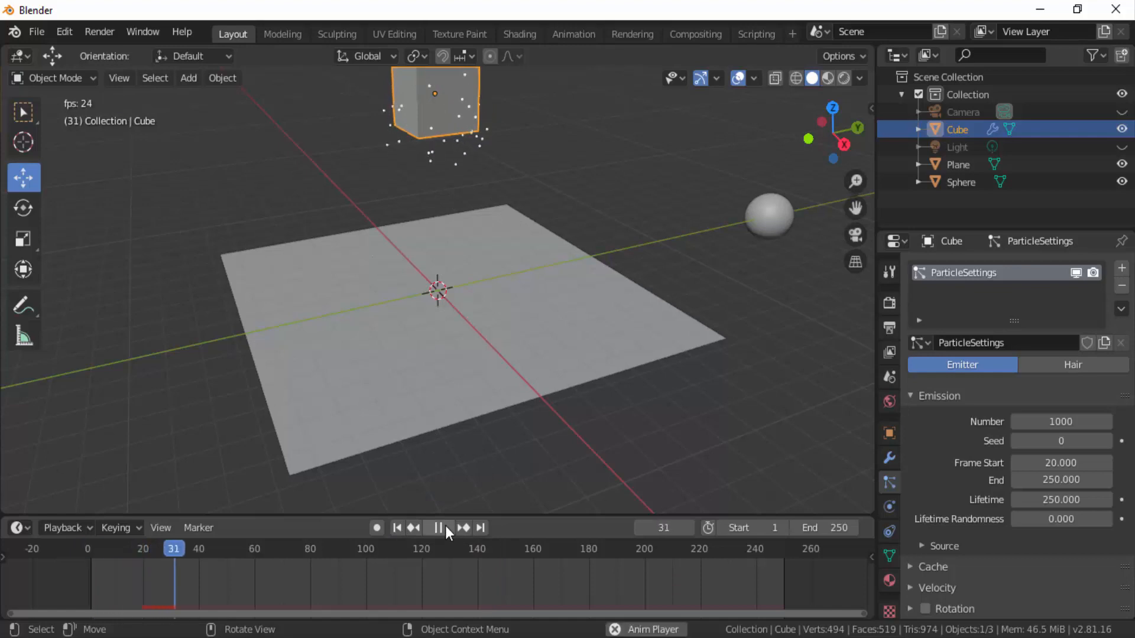
click(445, 527)
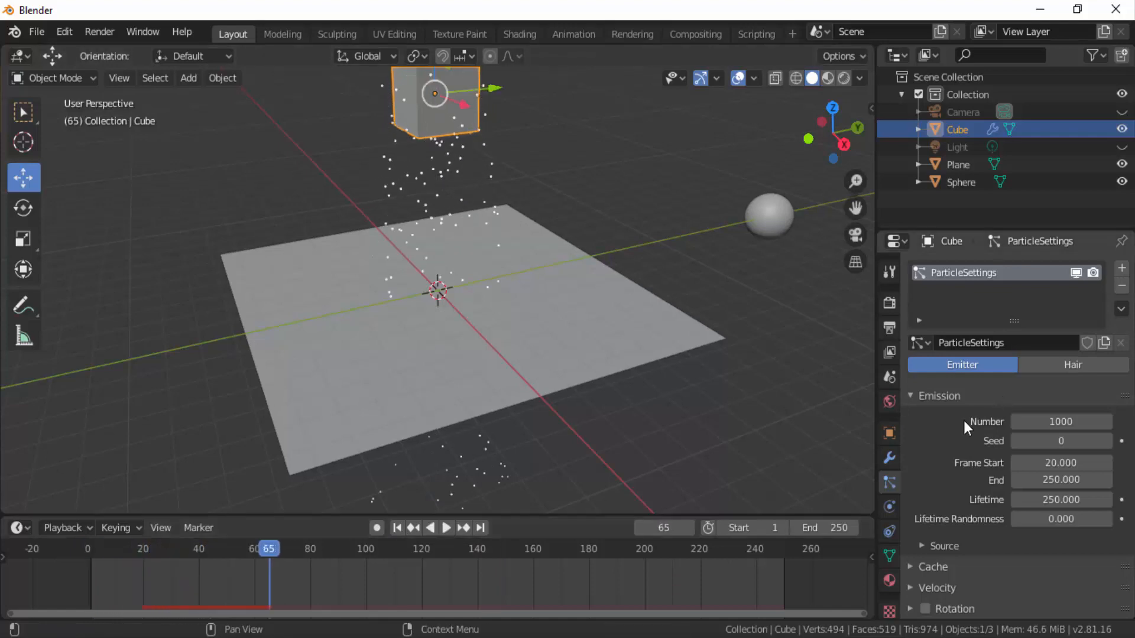
- Expand the particle system's Field Weights settings and replay the animation from frame 1 to examine the effect of gravity
scroll(964, 420, down, 8)
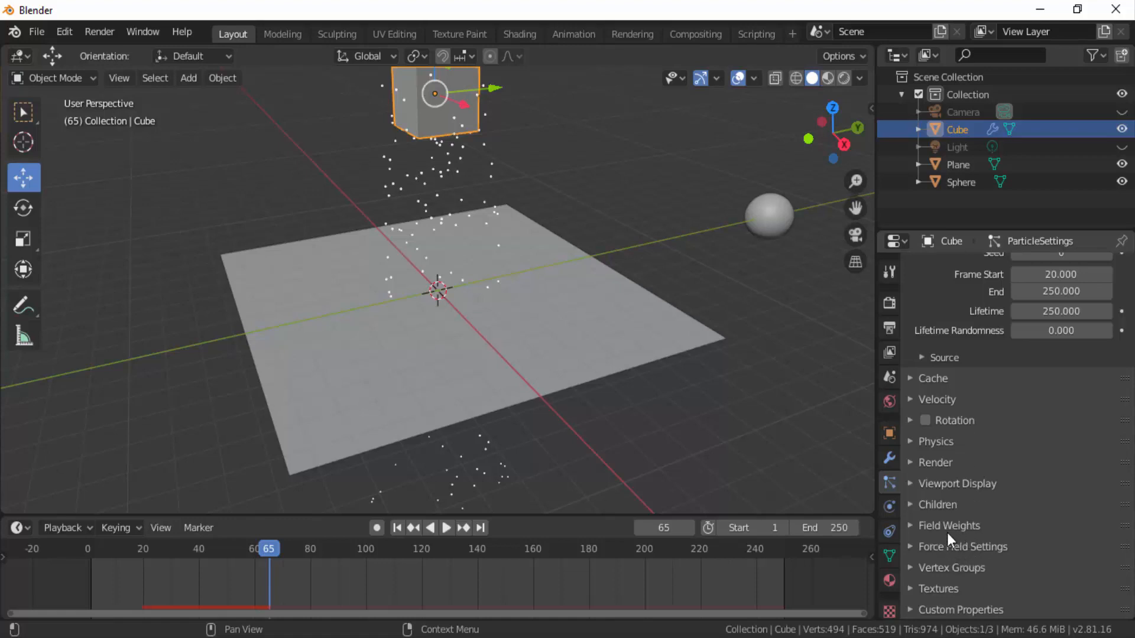
click(911, 525)
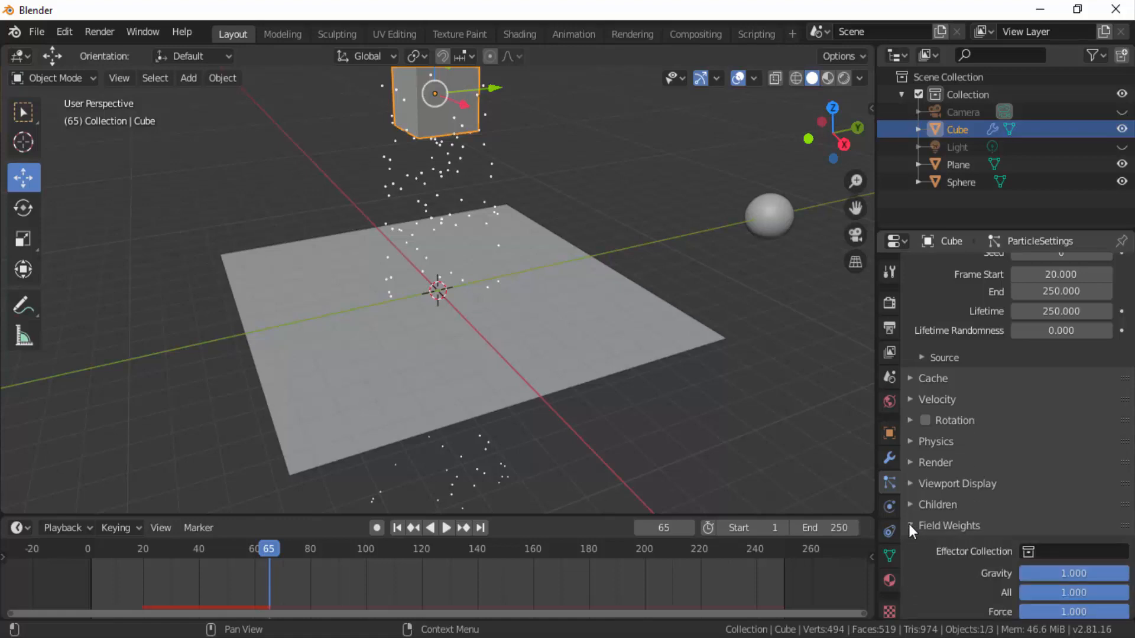
scroll(937, 532, down, 10)
scroll(938, 532, down, 2)
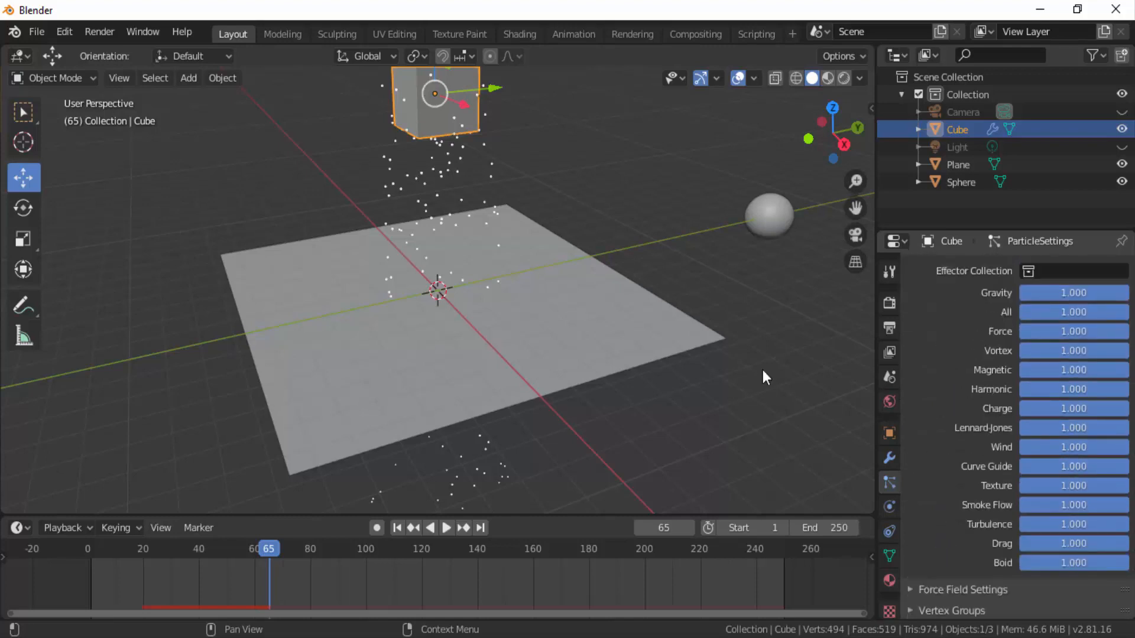
click(397, 527)
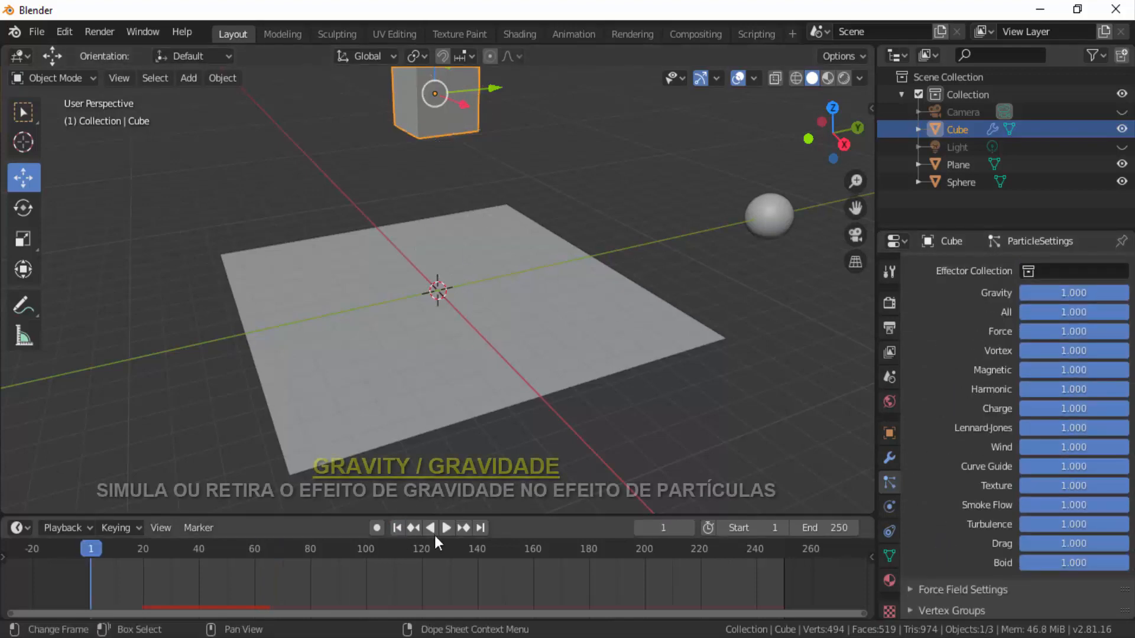
click(446, 527)
click(444, 527)
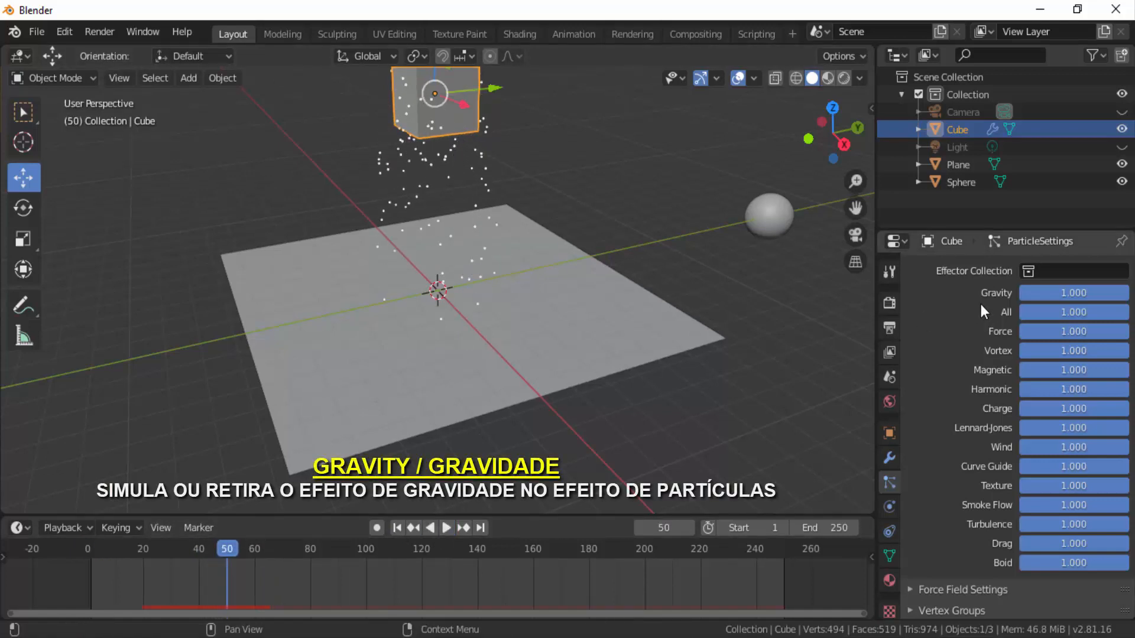
- Set the Gravity field weight to 0 and replay the animation to test the particles without gravity
click(1044, 294)
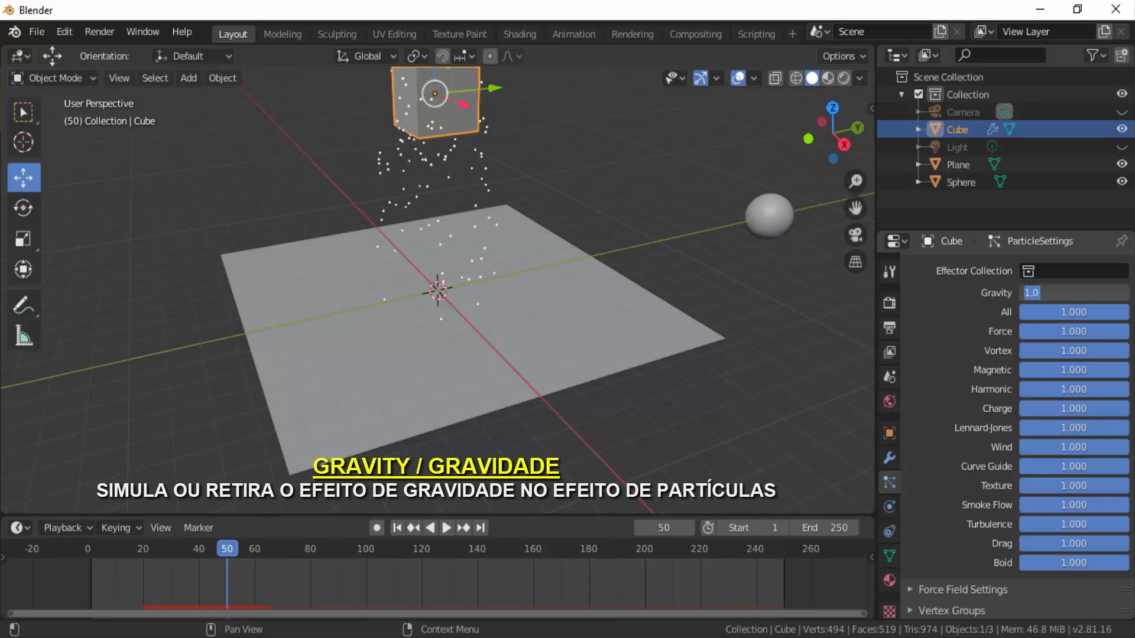
text(0)
key(Return)
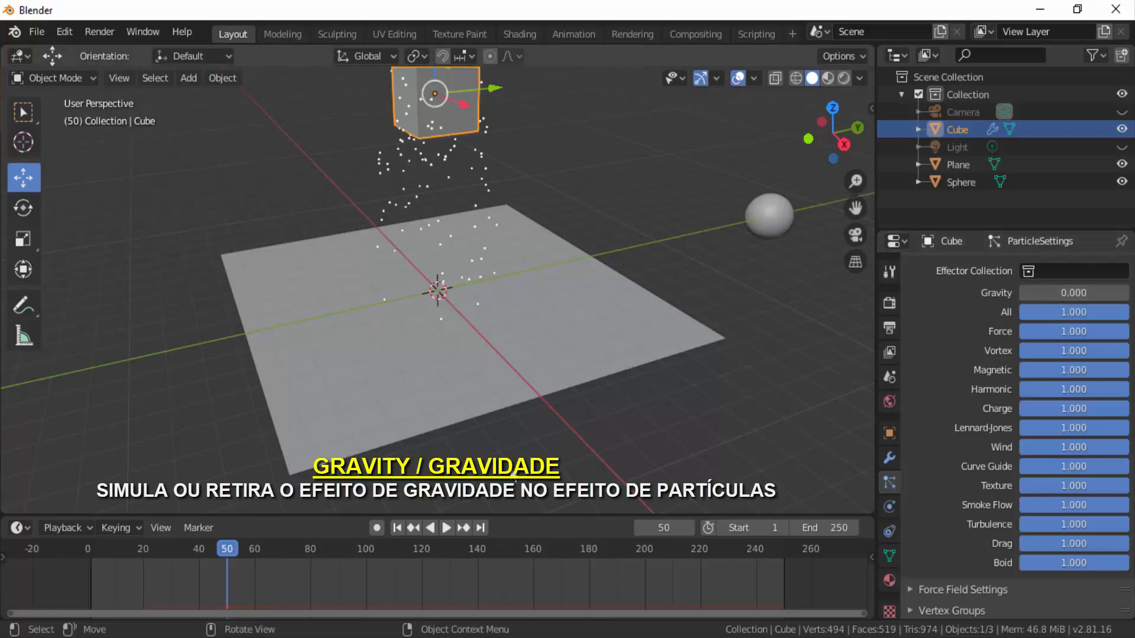
click(420, 528)
click(446, 527)
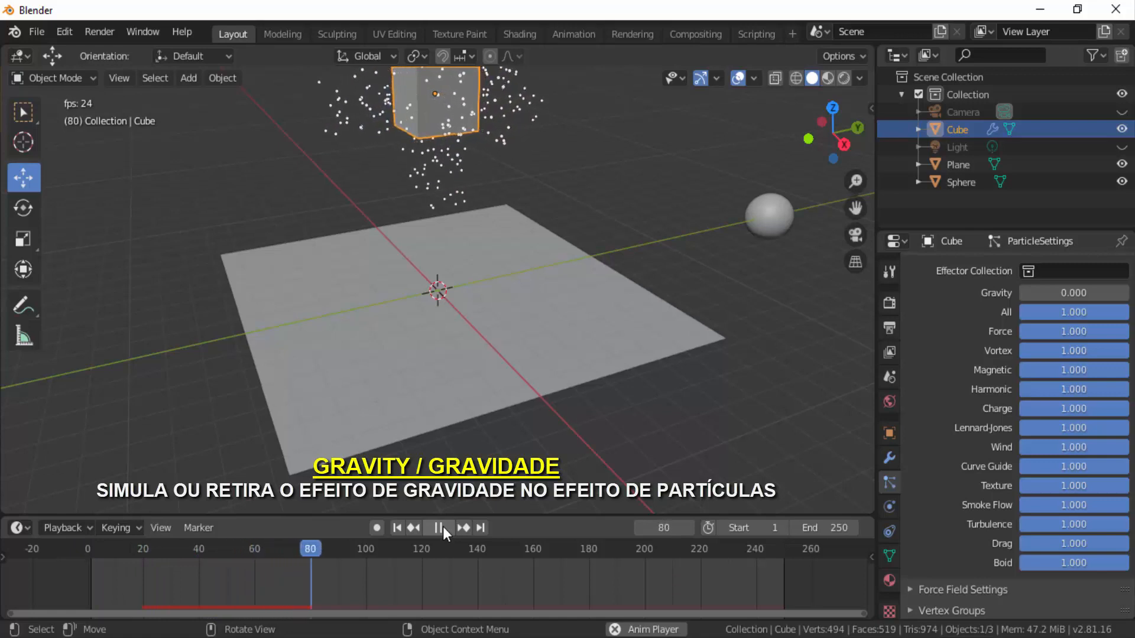
click(442, 526)
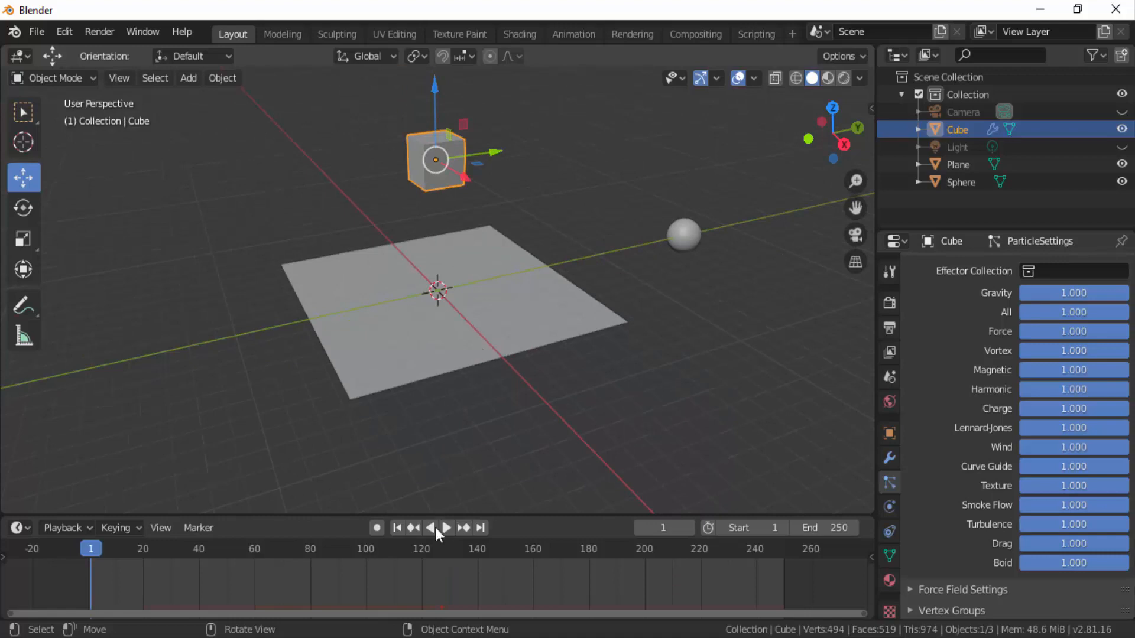
- Play and pause the animation with the Gravity field weight at 1 to examine the falling particles
click(445, 527)
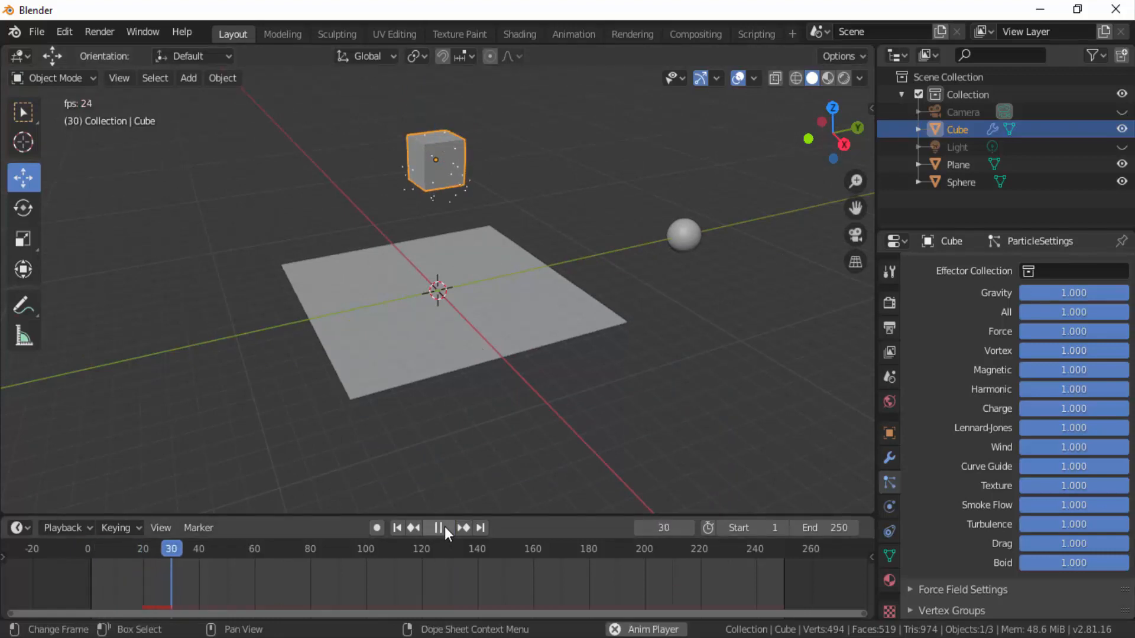
click(444, 527)
scroll(473, 266, up, 3)
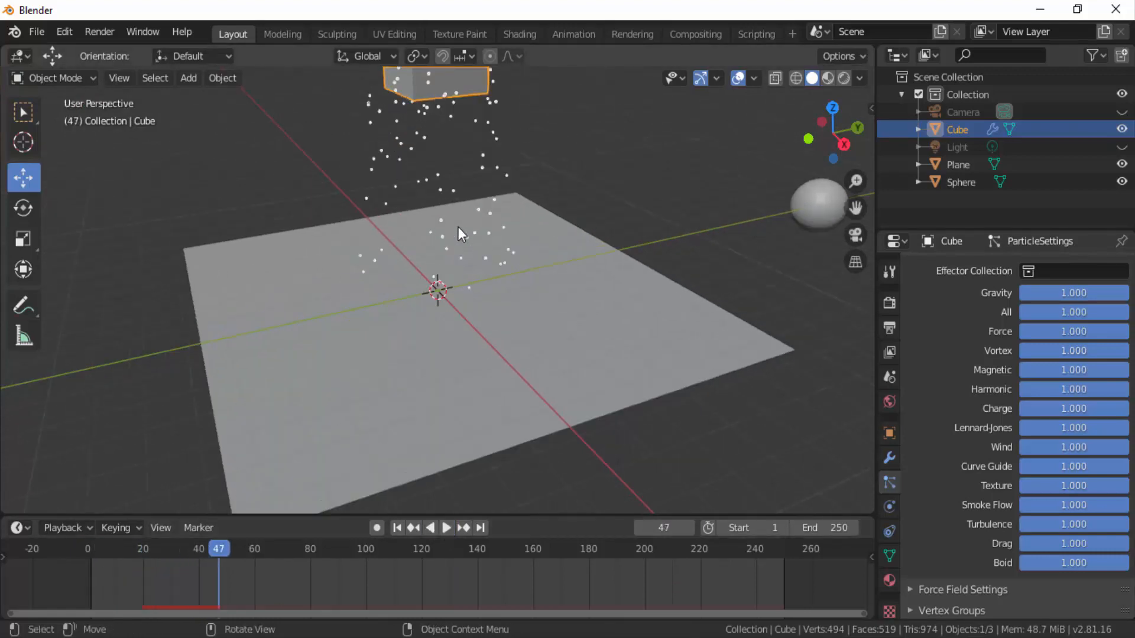
scroll(458, 230, down, 2)
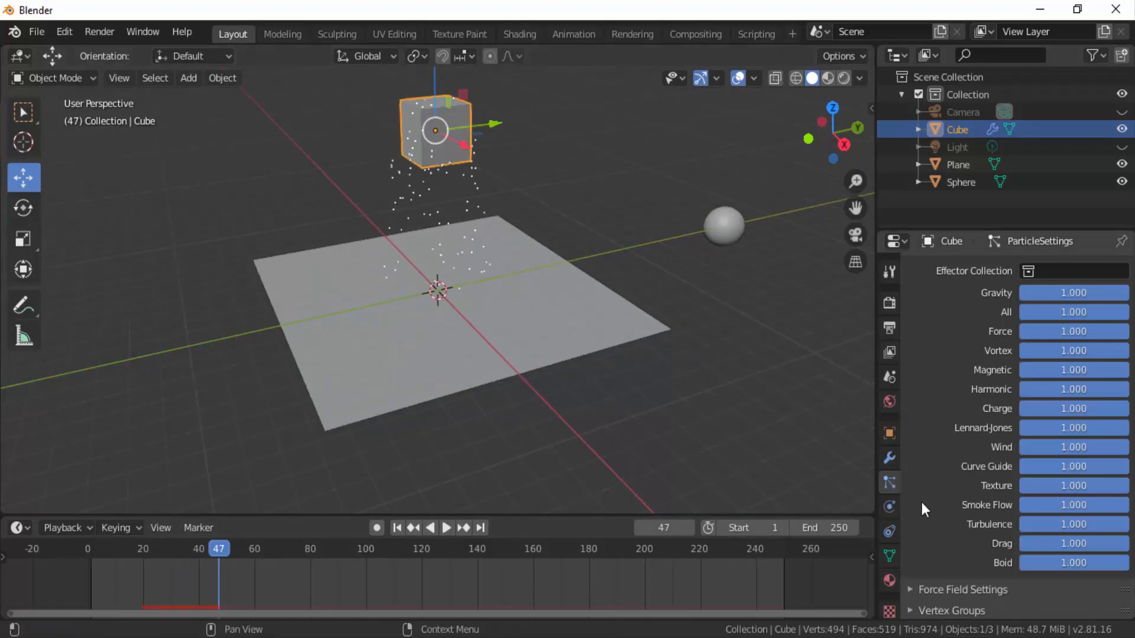
- Expand the particle system's Velocity settings and set the Normal velocity to 3 m/s
scroll(920, 499, up, 10)
scroll(928, 509, up, 3)
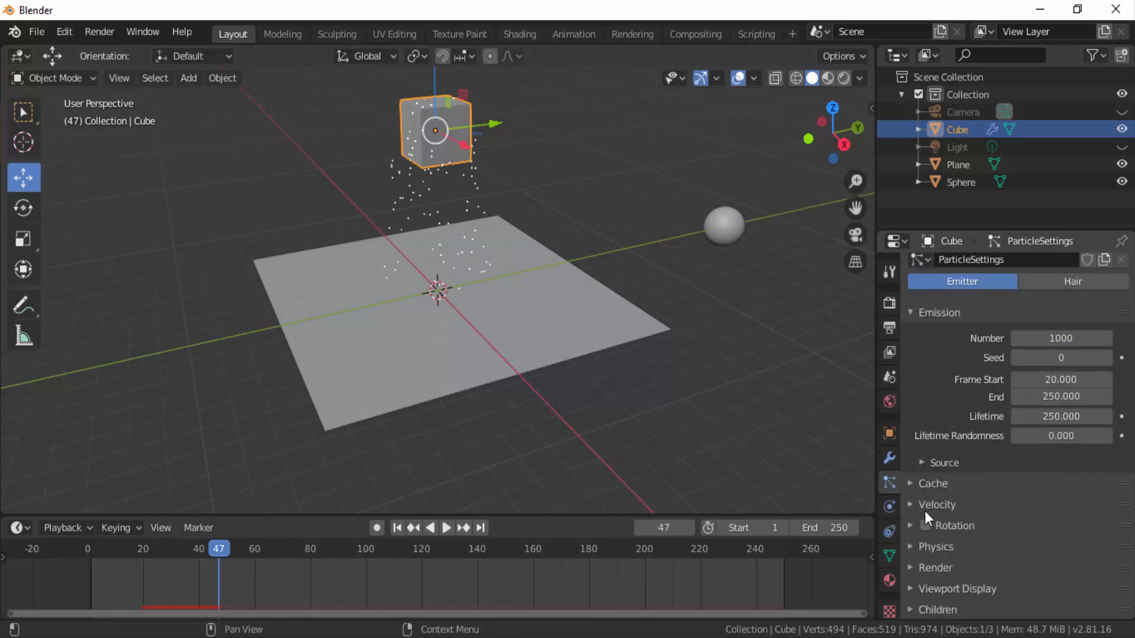
click(910, 505)
scroll(920, 519, down, 5)
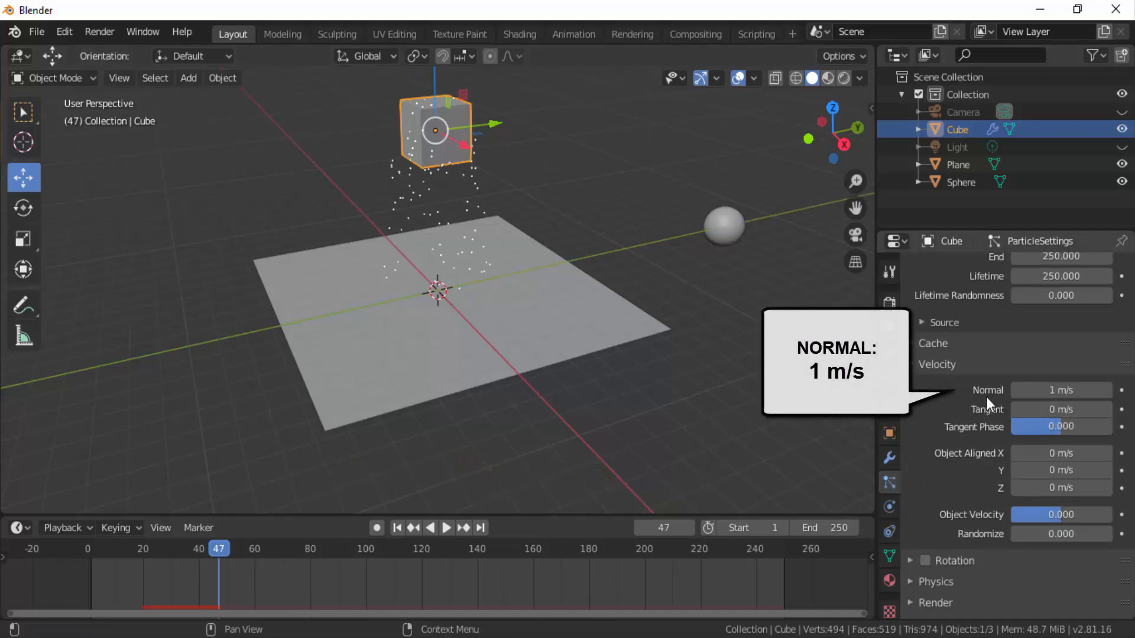
click(1061, 390)
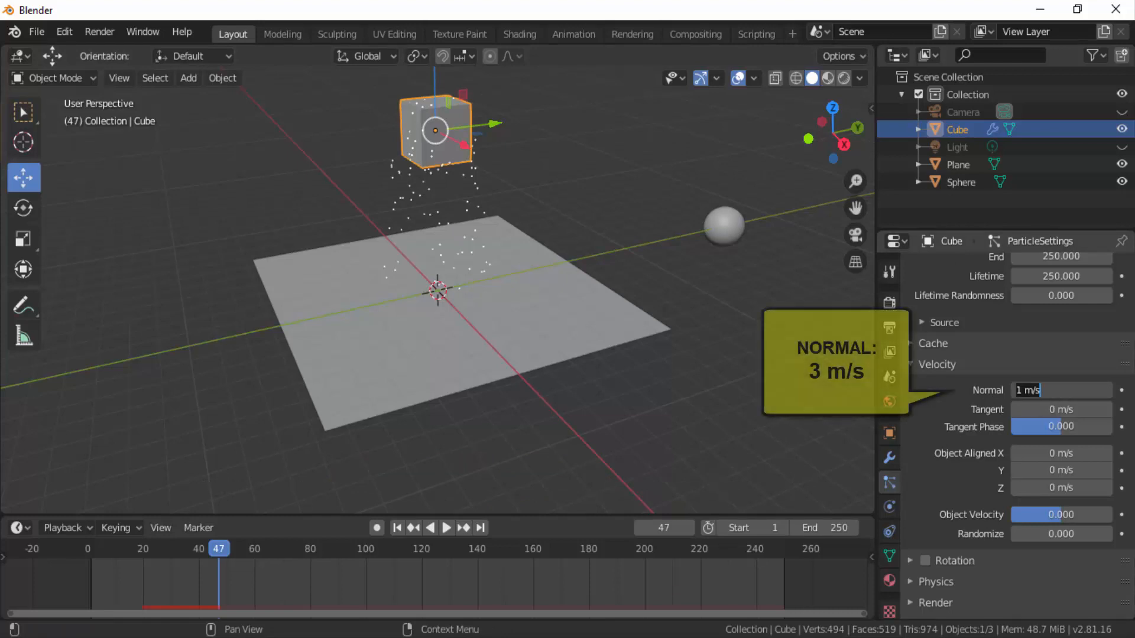
text(3)
key(Return)
- Replay the animation from frame 1 to examine how the Normal velocity spreads the emitted particles
click(396, 527)
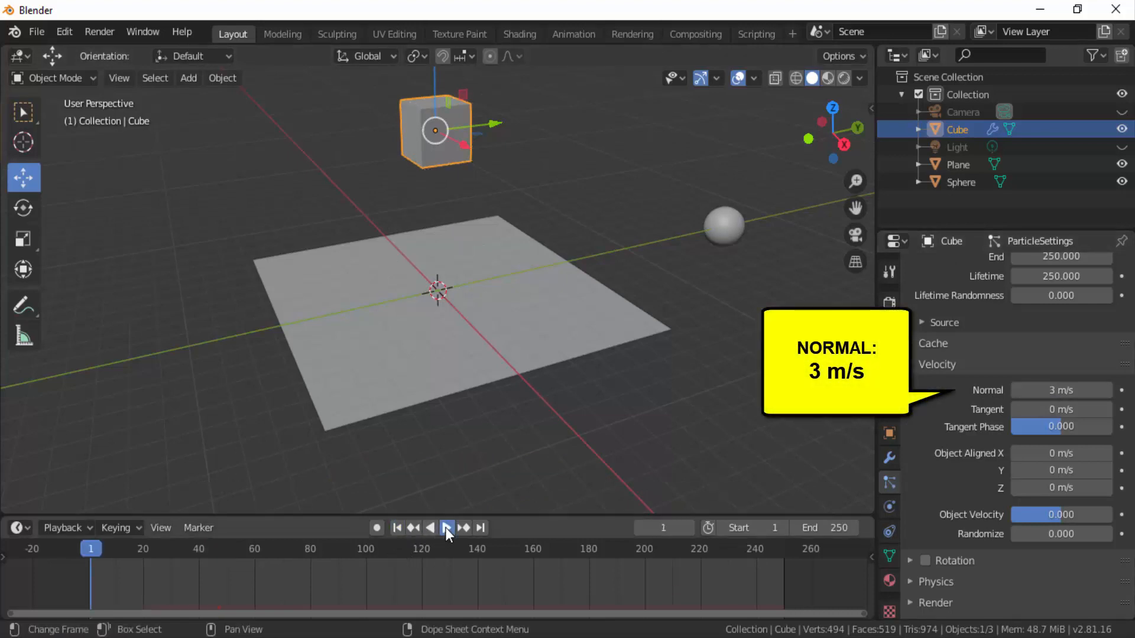
click(445, 527)
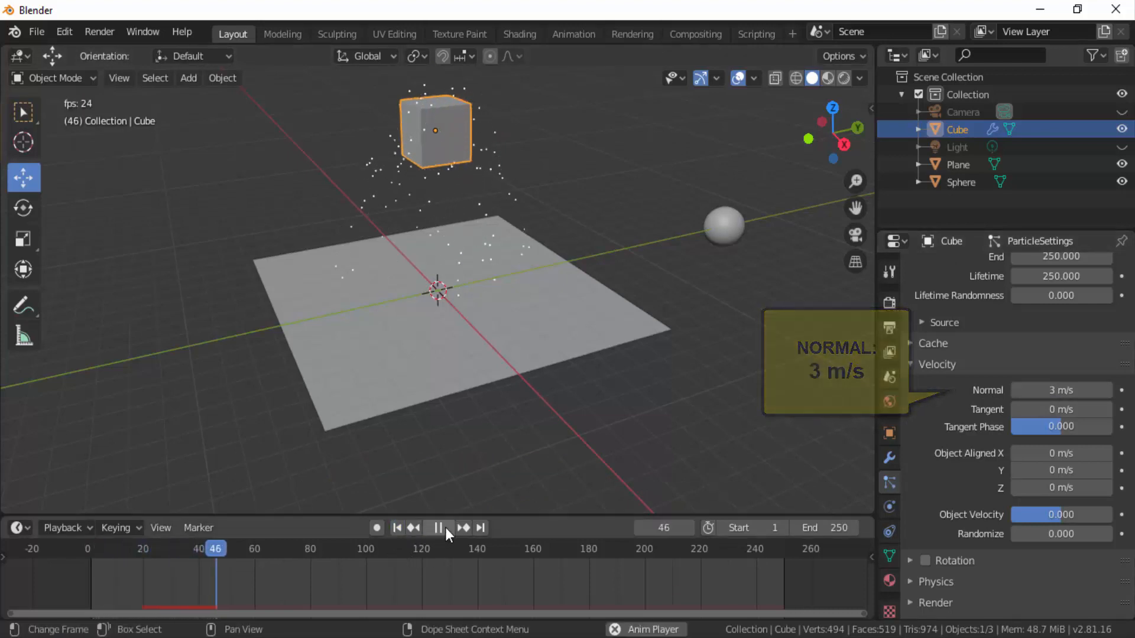
click(445, 528)
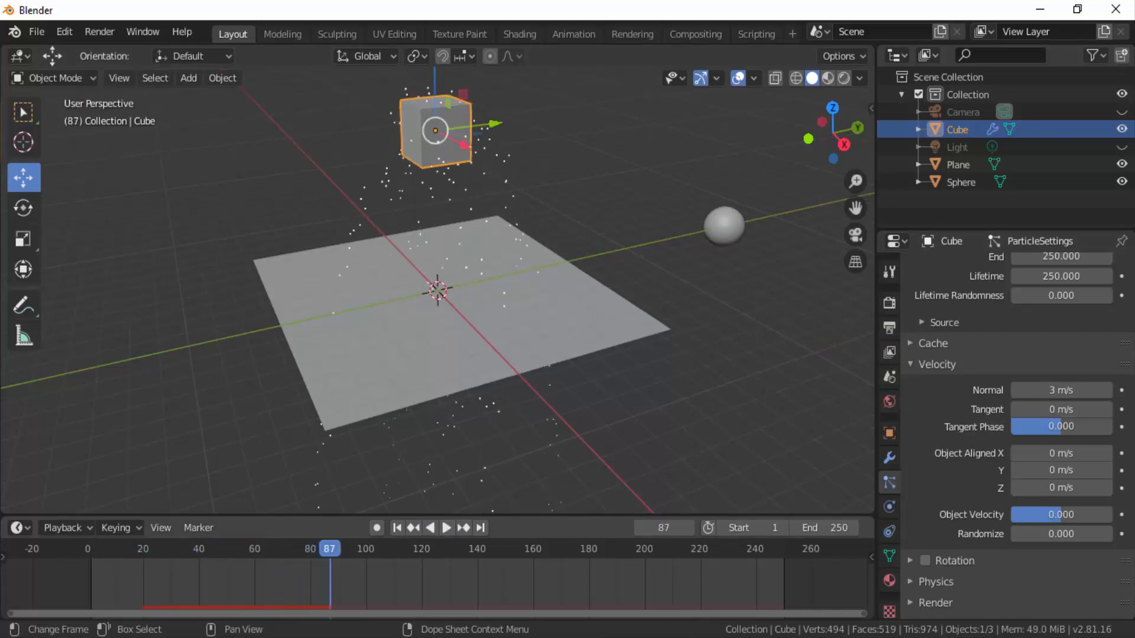
- Set the particles' Normal velocity to 50 m/s and replay the animation from frame 1 to test the stronger emission
double_click(1039, 390)
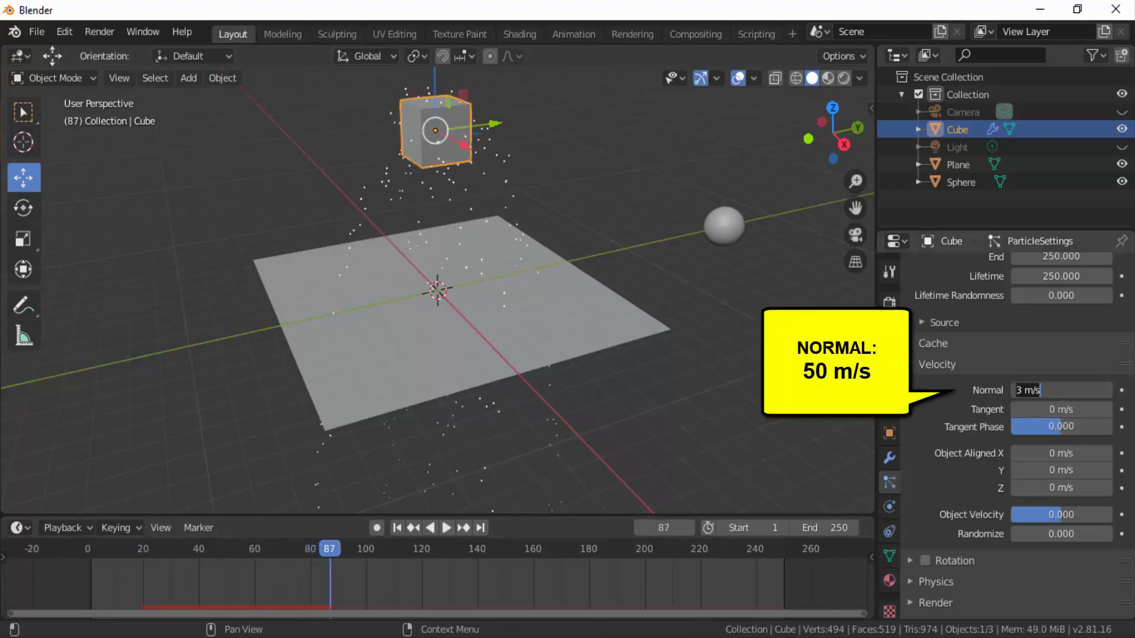
text(50)
key(Return)
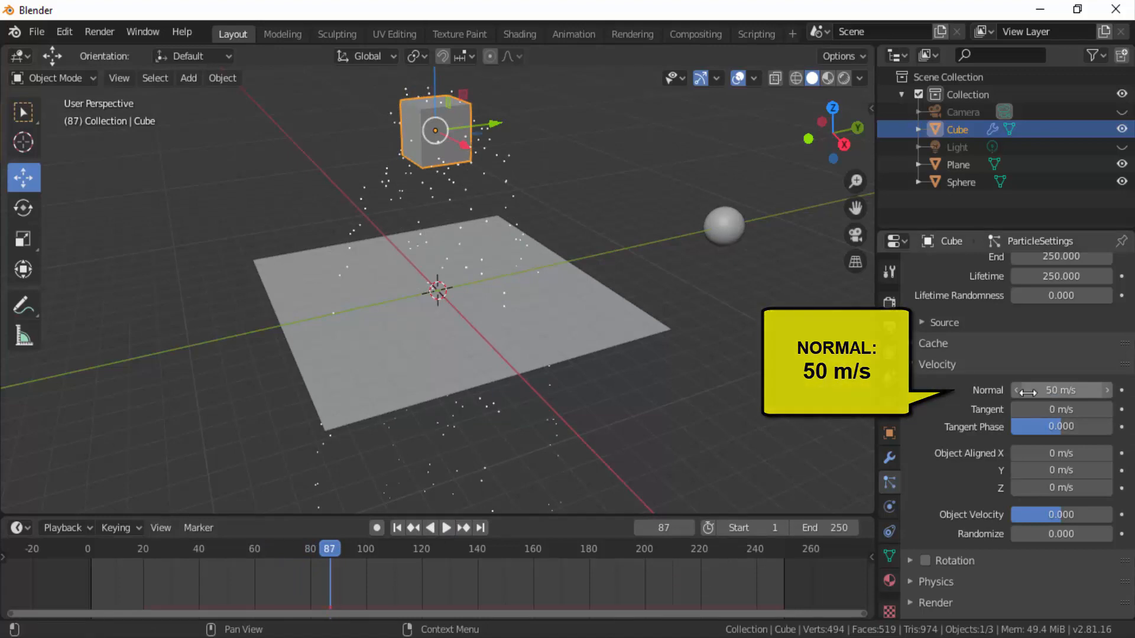
click(397, 527)
click(446, 527)
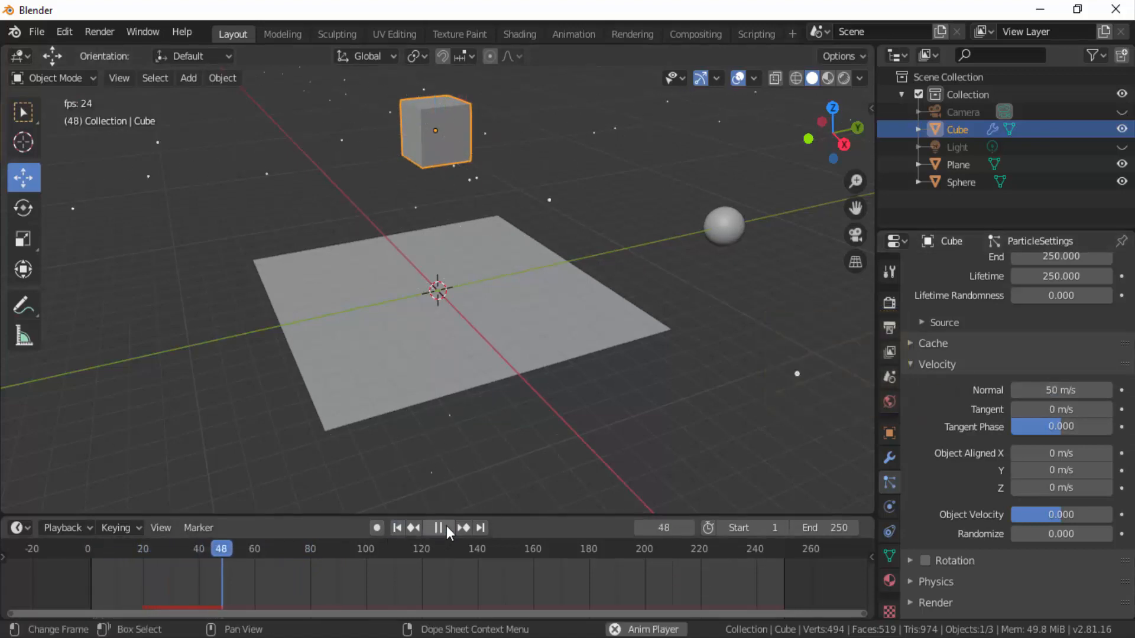
click(446, 526)
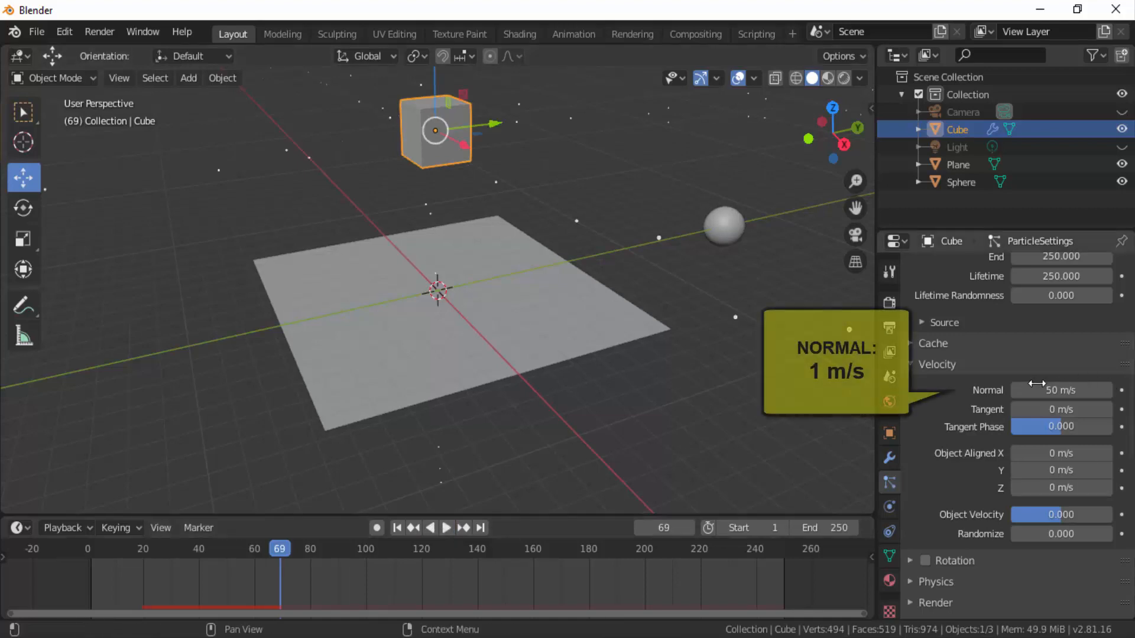
- Set the particles' Normal velocity to 1 m/s
click(1060, 390)
text(1)
key(Return)
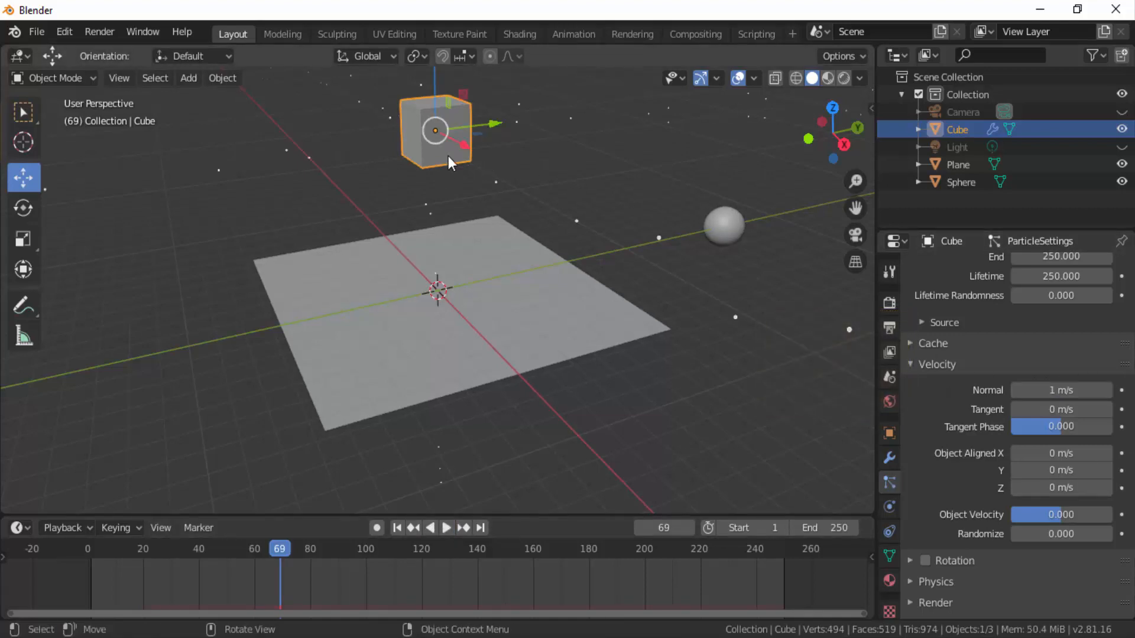
scroll(464, 156, down, 2)
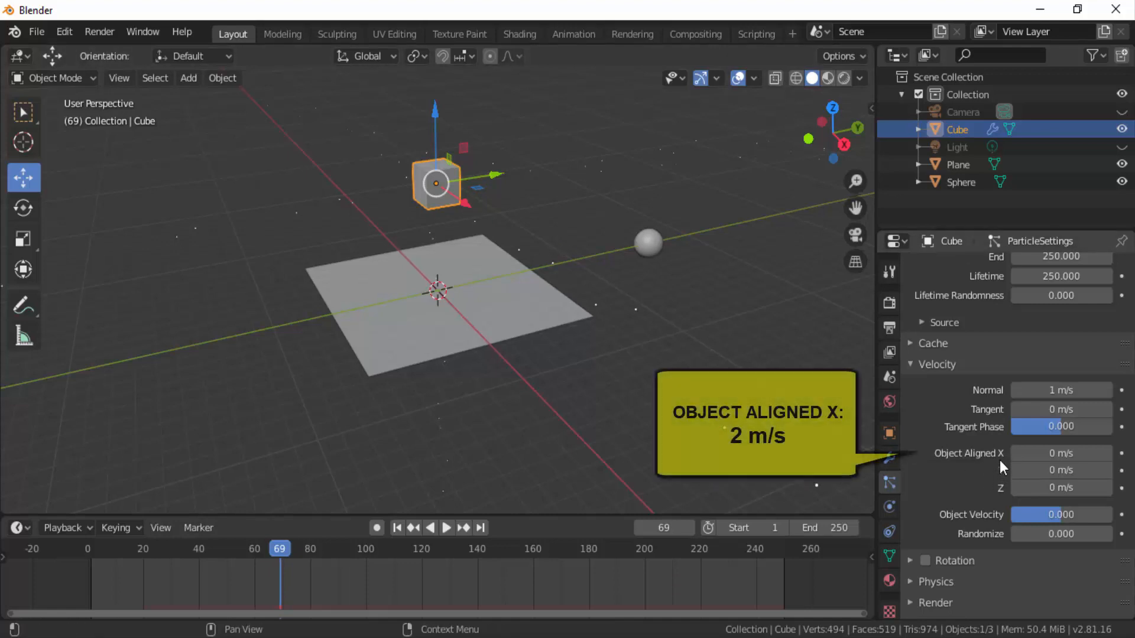
- Set the Object Aligned X velocity to 2 m/s and replay the animation from frame 1 to examine the particles' drift along X
click(1045, 453)
text(2)
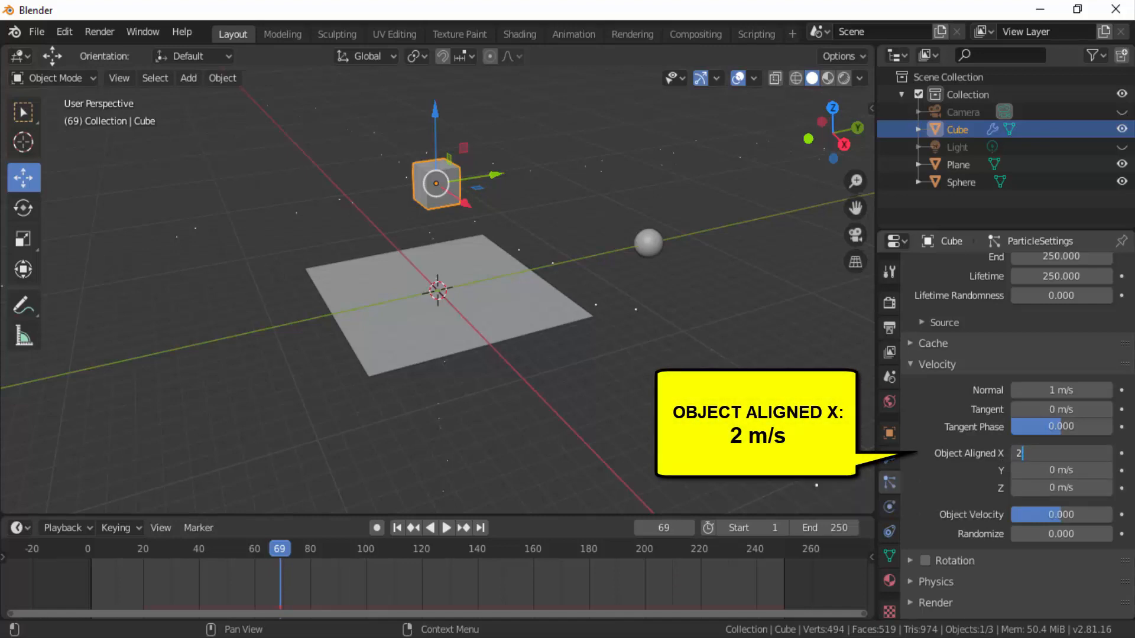
key(Return)
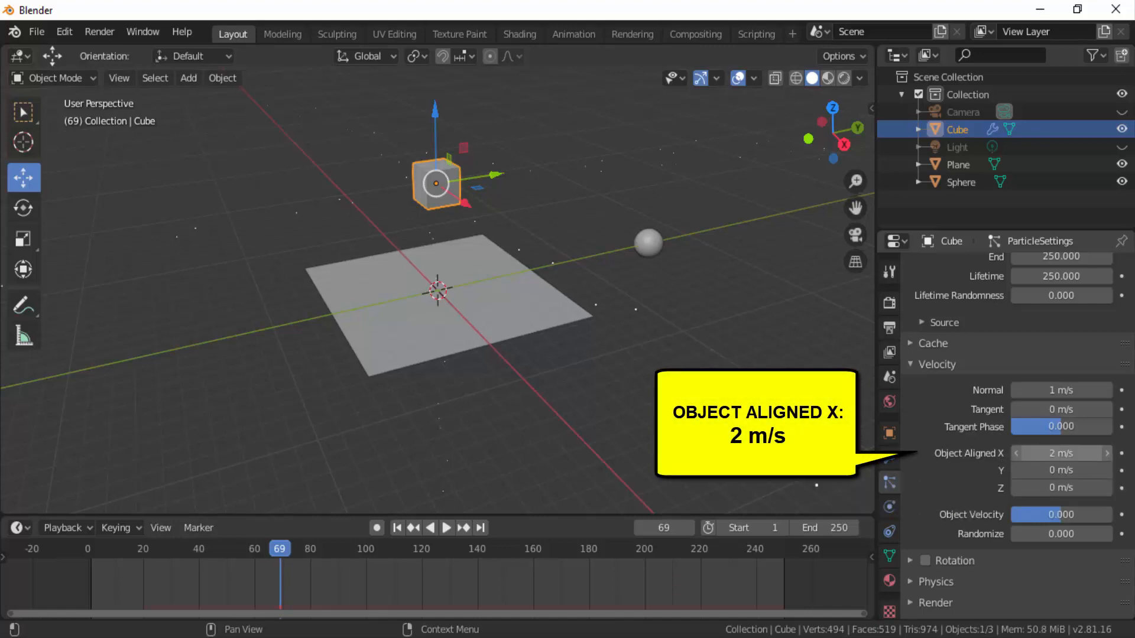
click(398, 527)
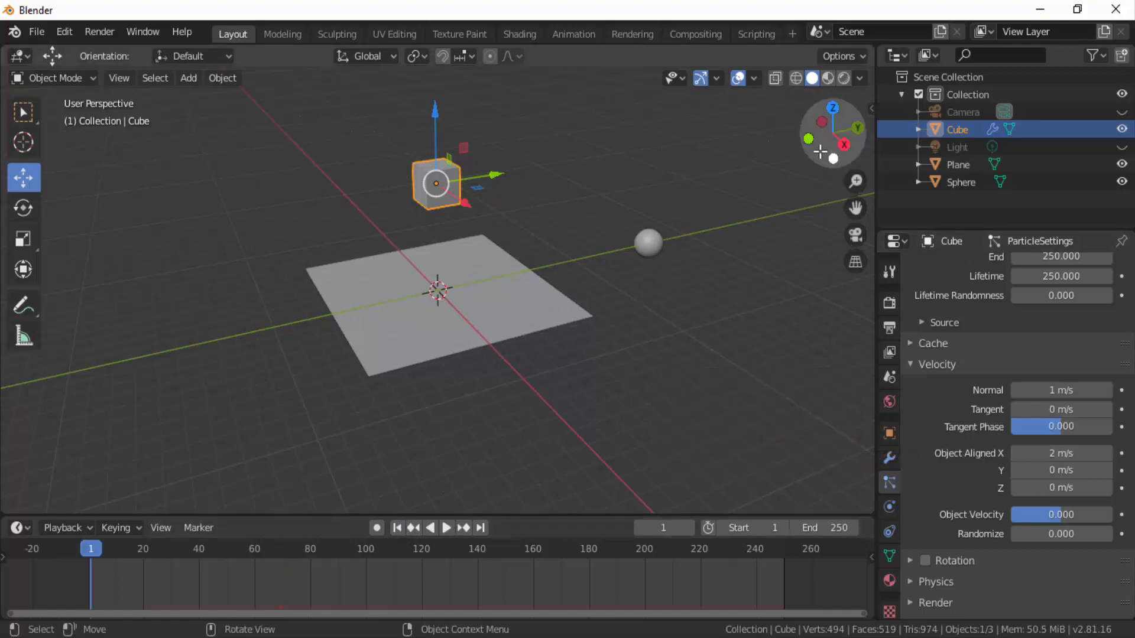
drag(830, 139, 792, 146)
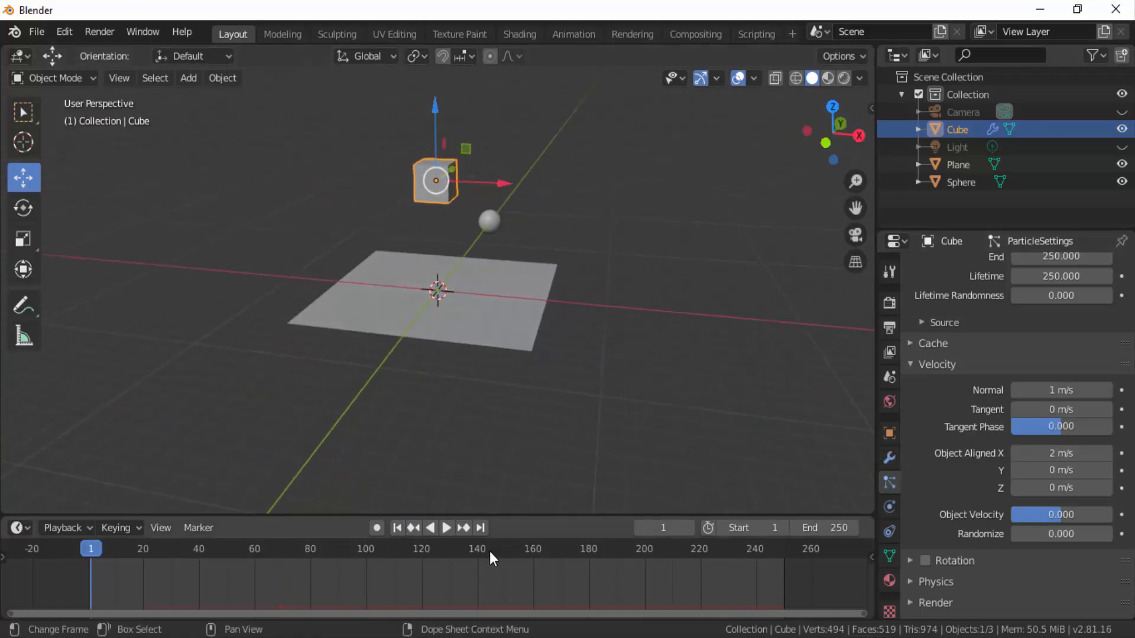
click(447, 526)
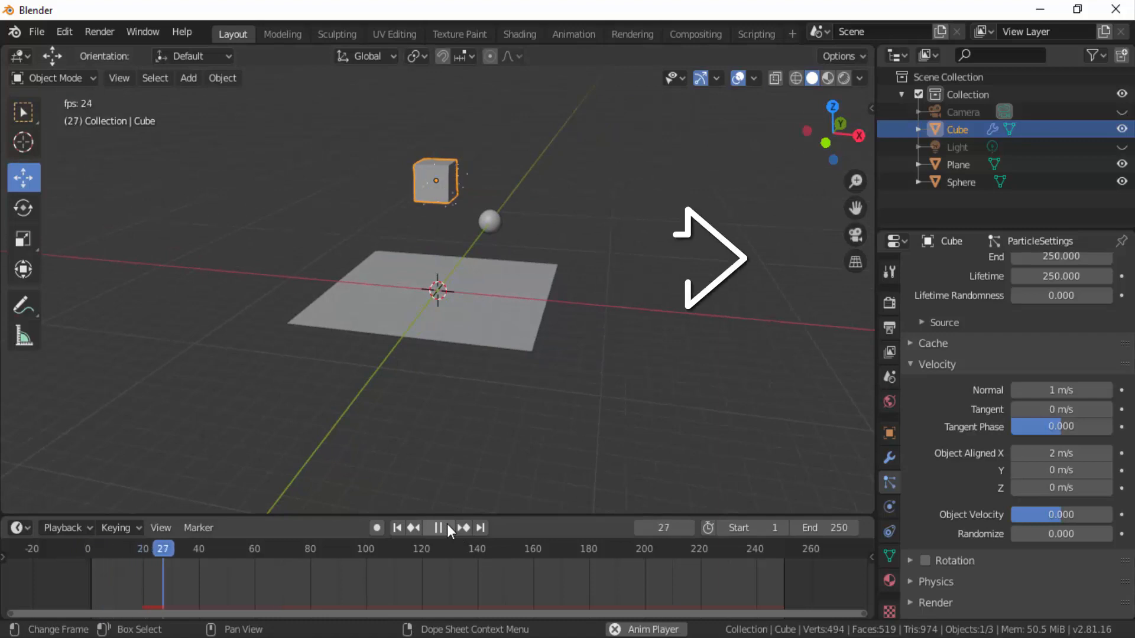
click(447, 524)
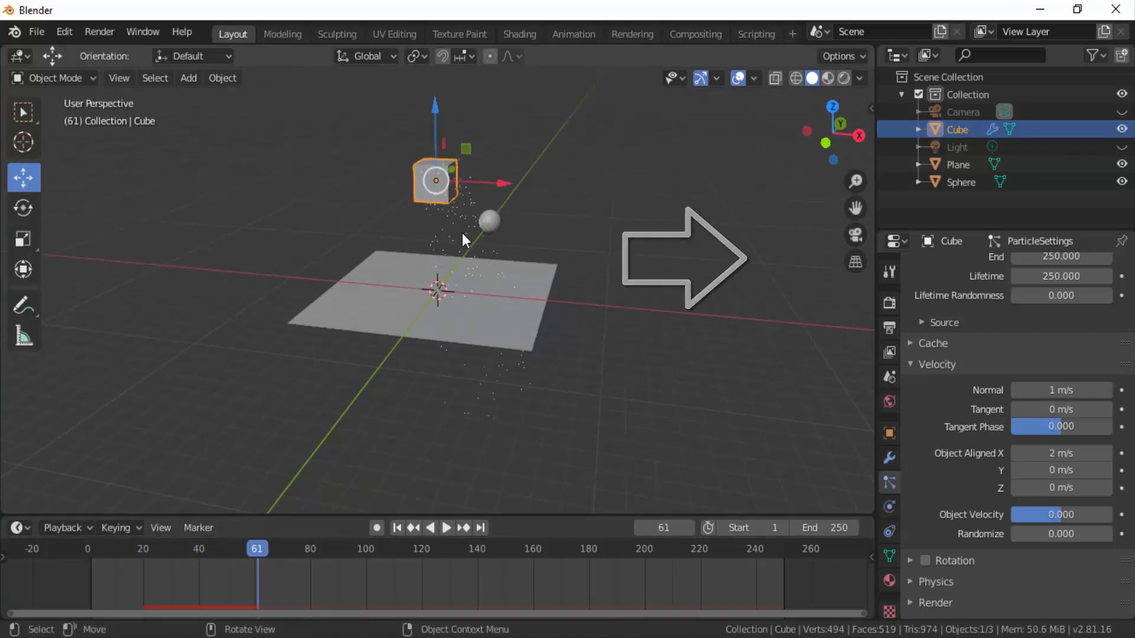
scroll(462, 233, up, 3)
scroll(462, 232, down, 3)
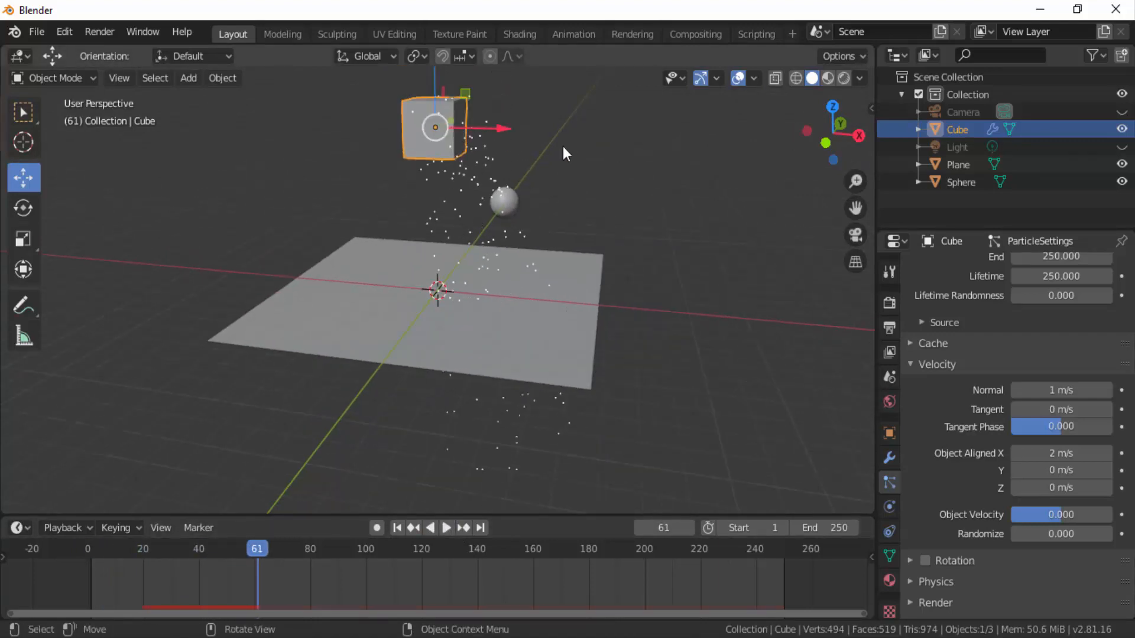
- Set the Object Aligned X velocity to 5 m/s and replay the animation from frame 1 to compare the stronger X drift
click(1041, 456)
text(5)
key(Return)
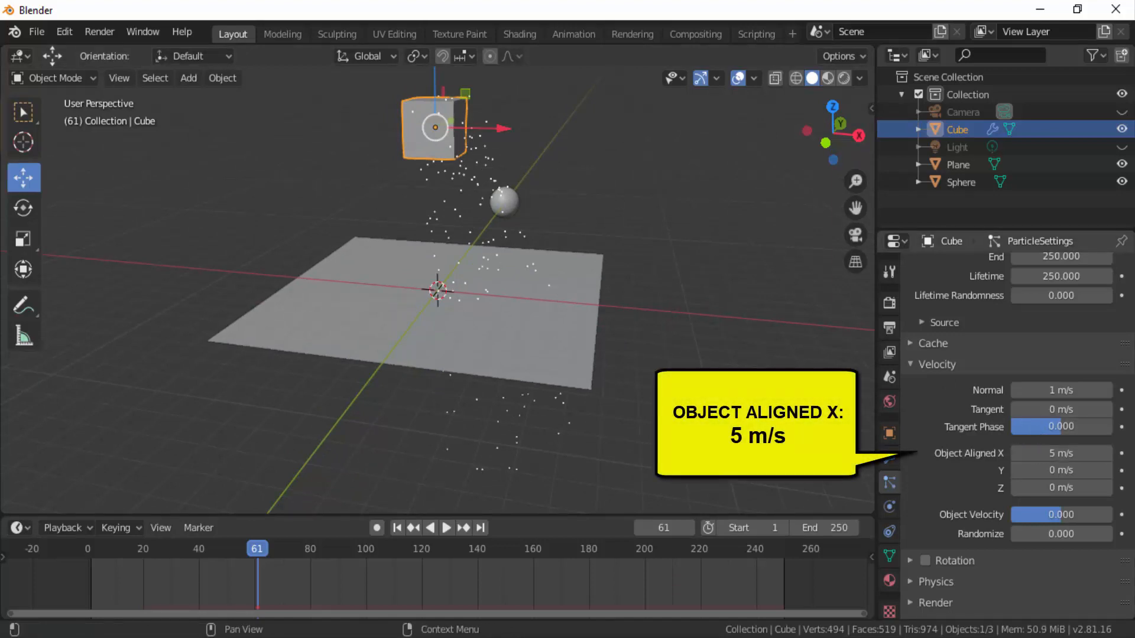
click(408, 528)
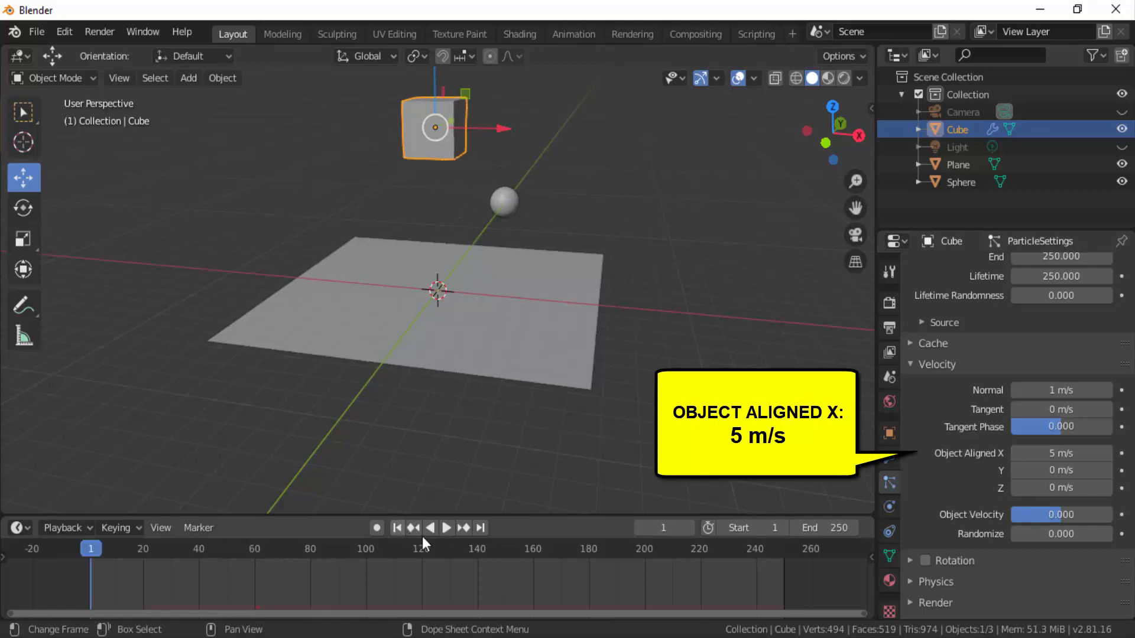
click(446, 527)
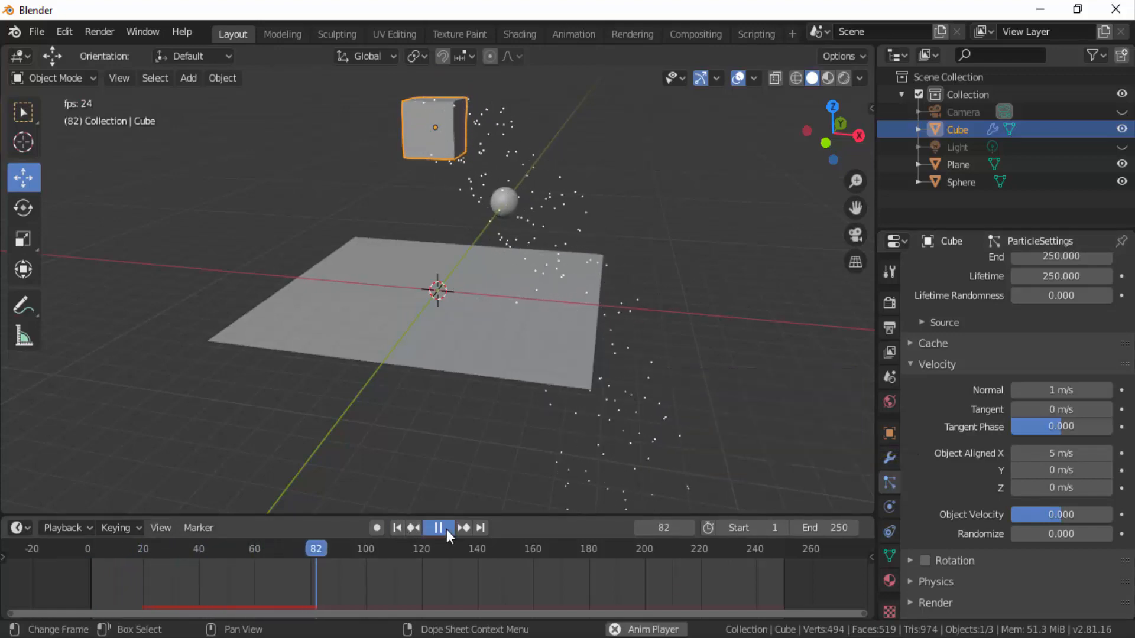
click(446, 528)
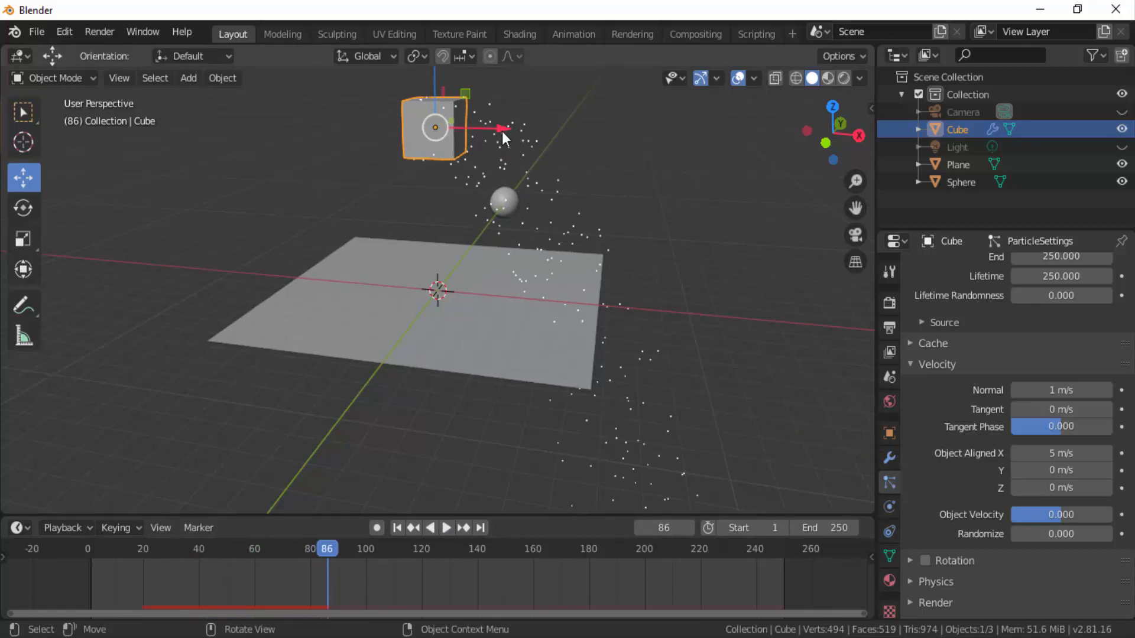
- Set the Object Aligned X velocity to -5 m/s and replay the animation from frame 1 to test the opposite direction
click(1051, 453)
key(Home)
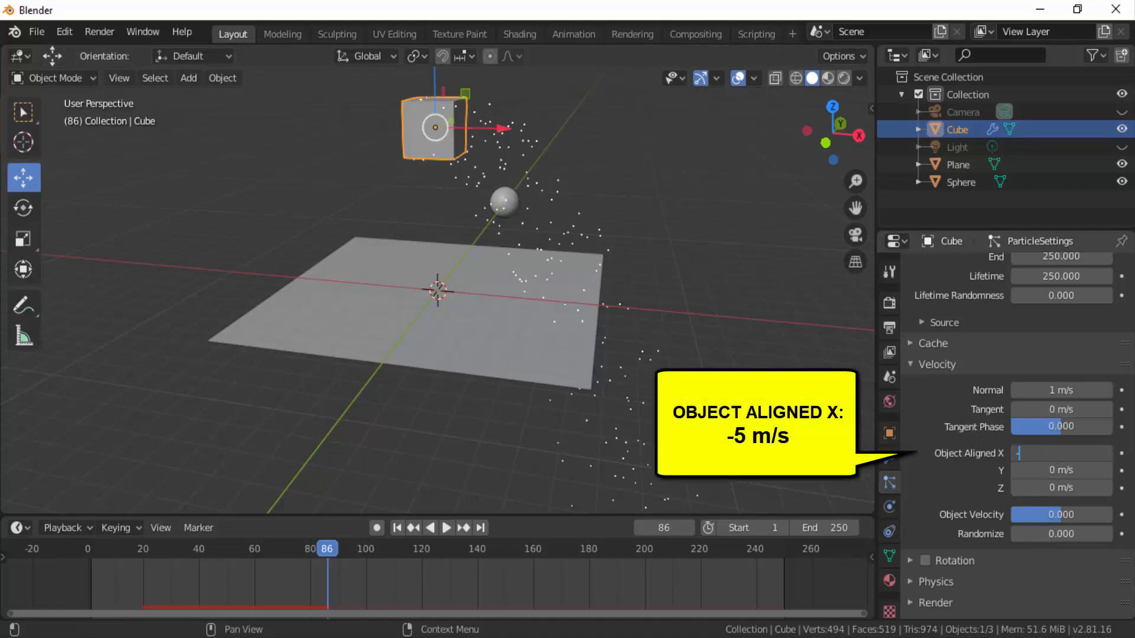
text(-5)
key(Return)
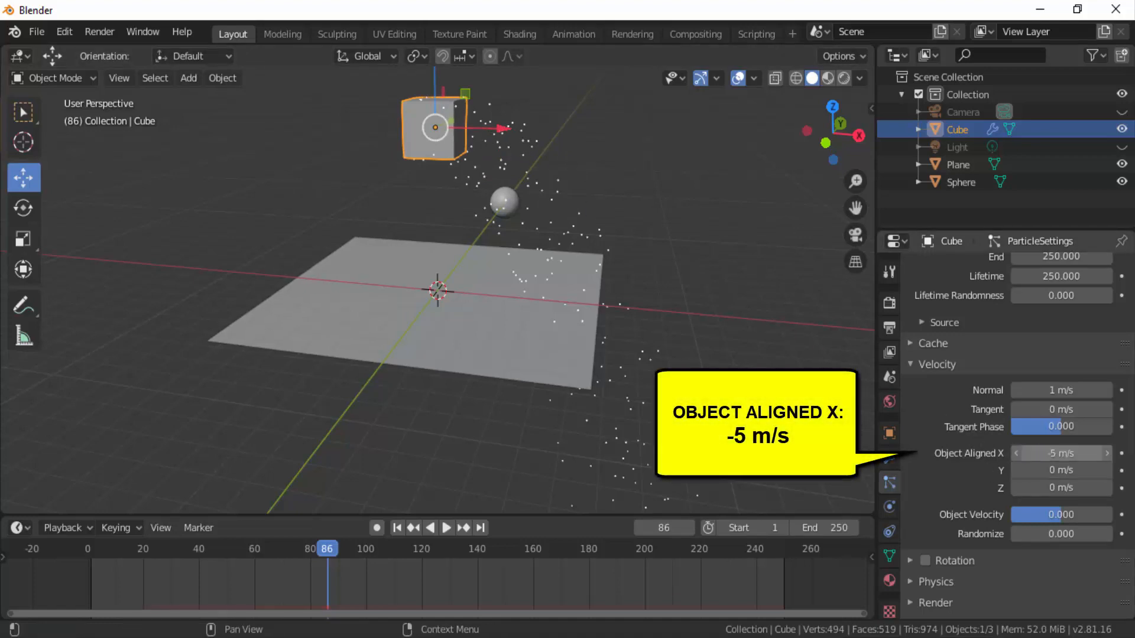
click(405, 528)
click(446, 527)
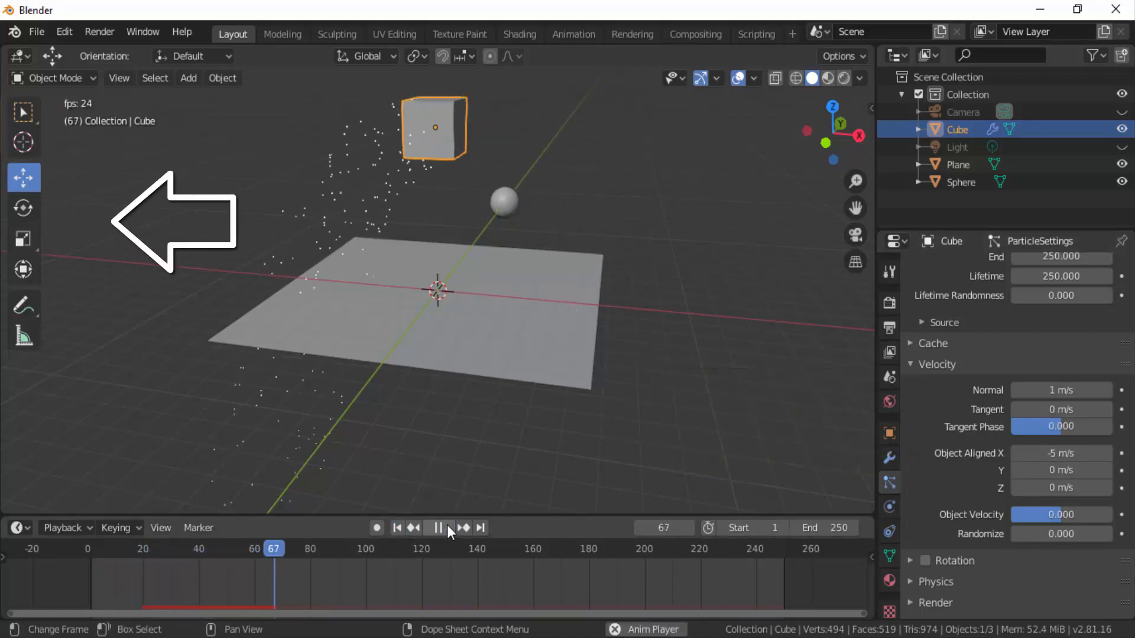
click(447, 525)
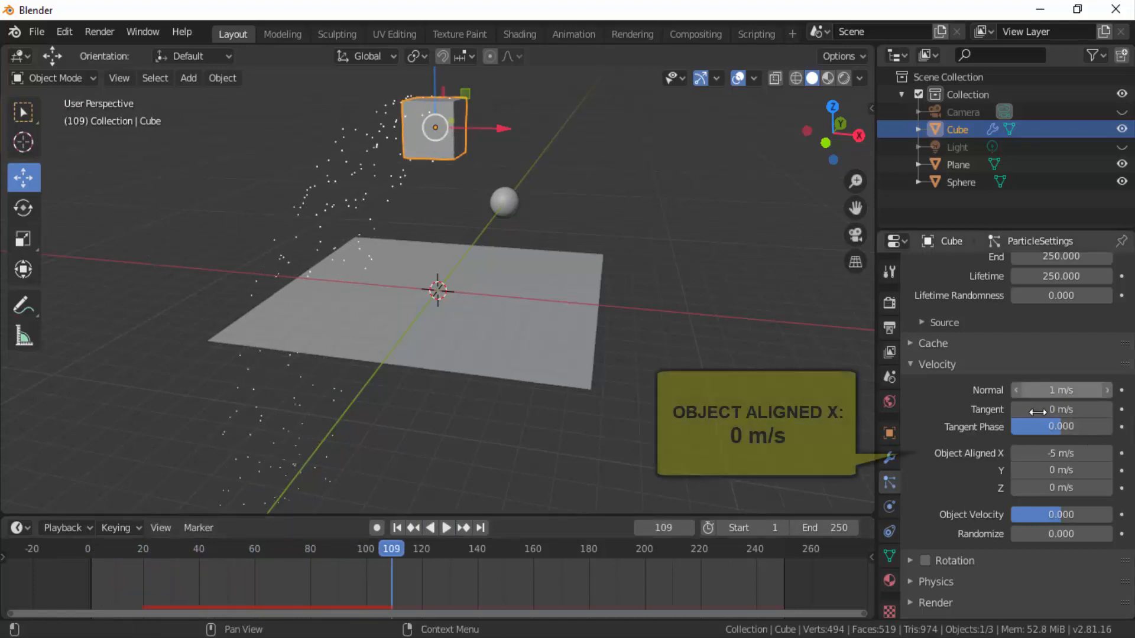
- Reset the Object Aligned X velocity to 0 m/s
click(1039, 461)
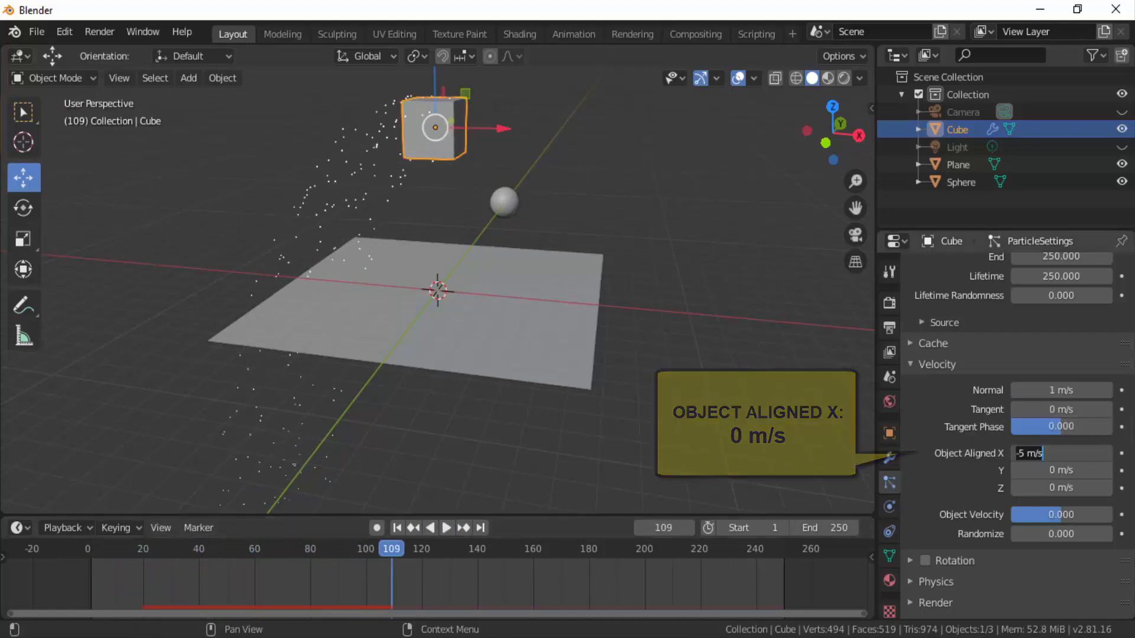
text(0)
key(Return)
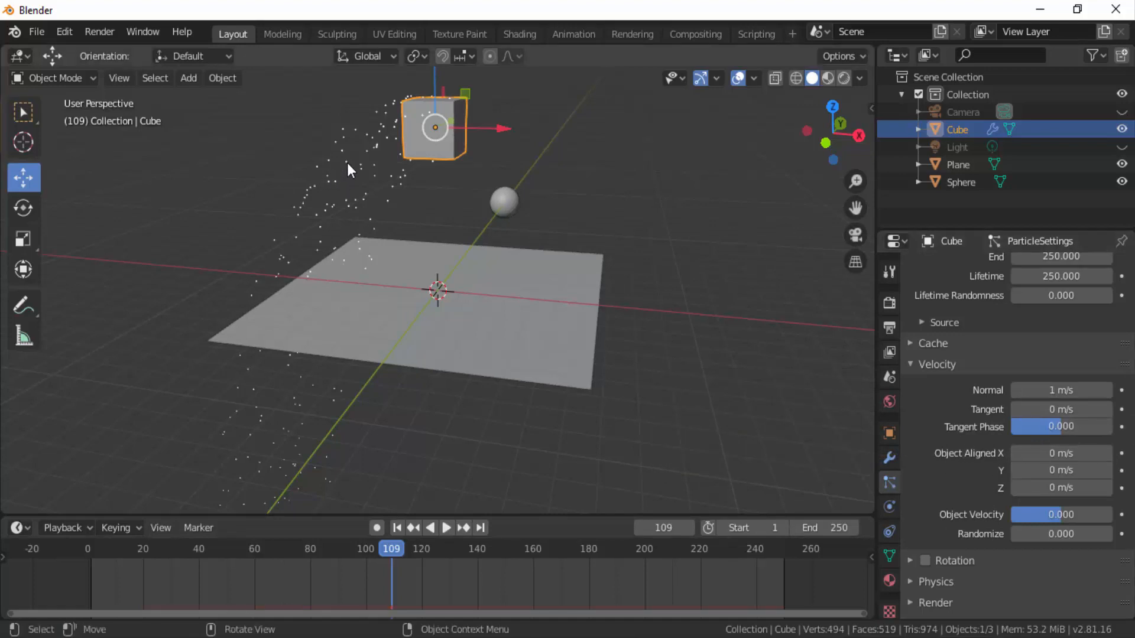
- Expand the particle system's Render settings and set Render As to Halo
scroll(934, 477, down, 10)
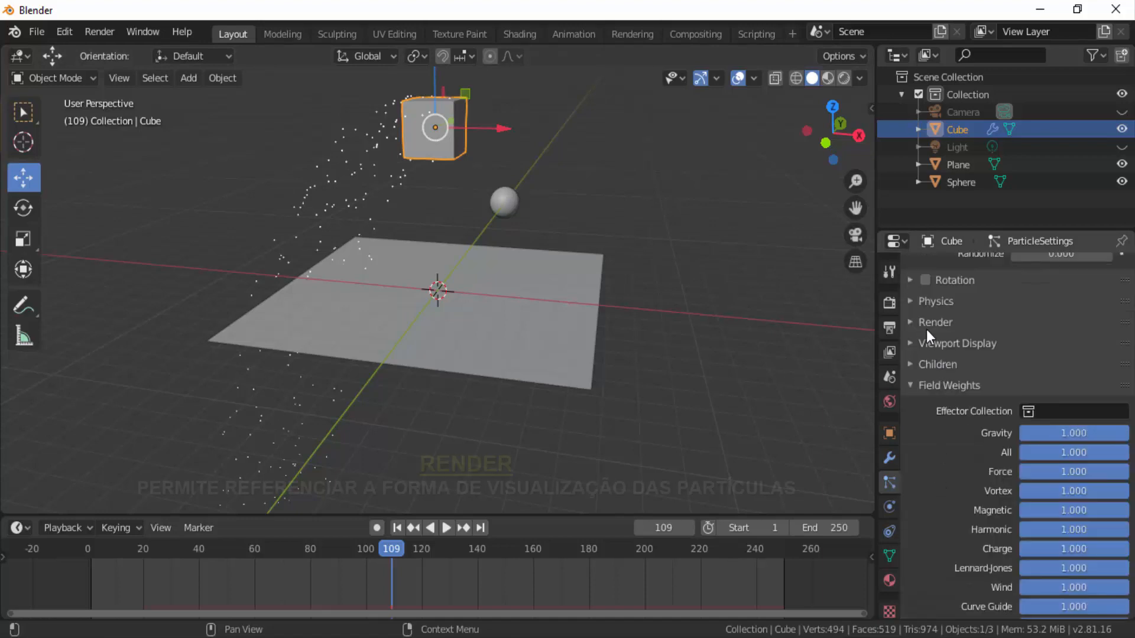
click(927, 329)
click(1027, 350)
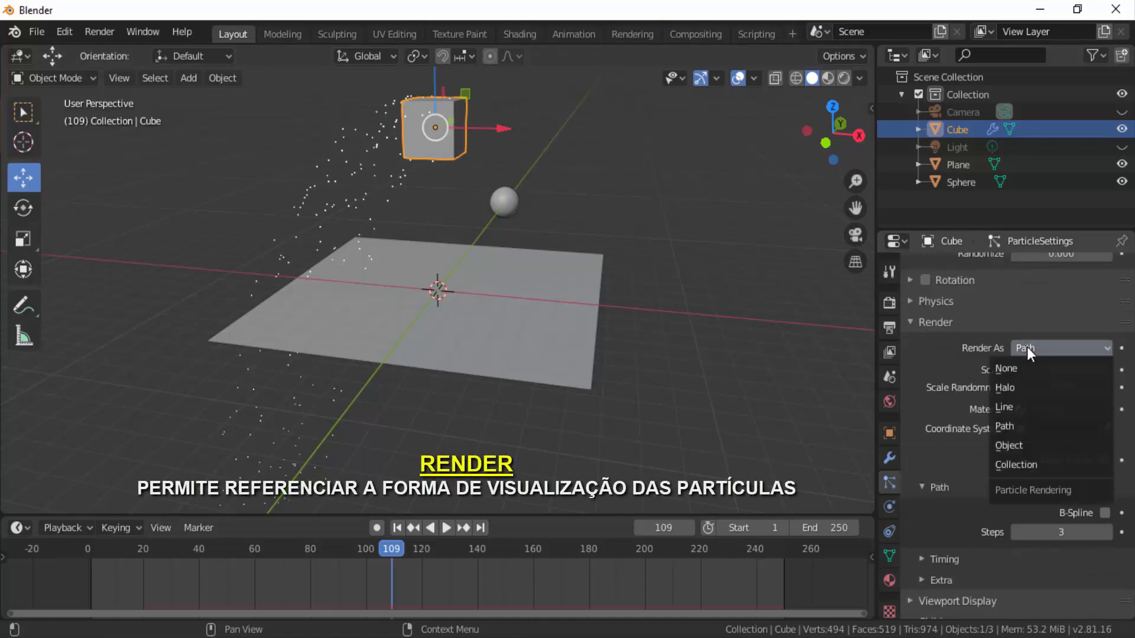
click(1017, 386)
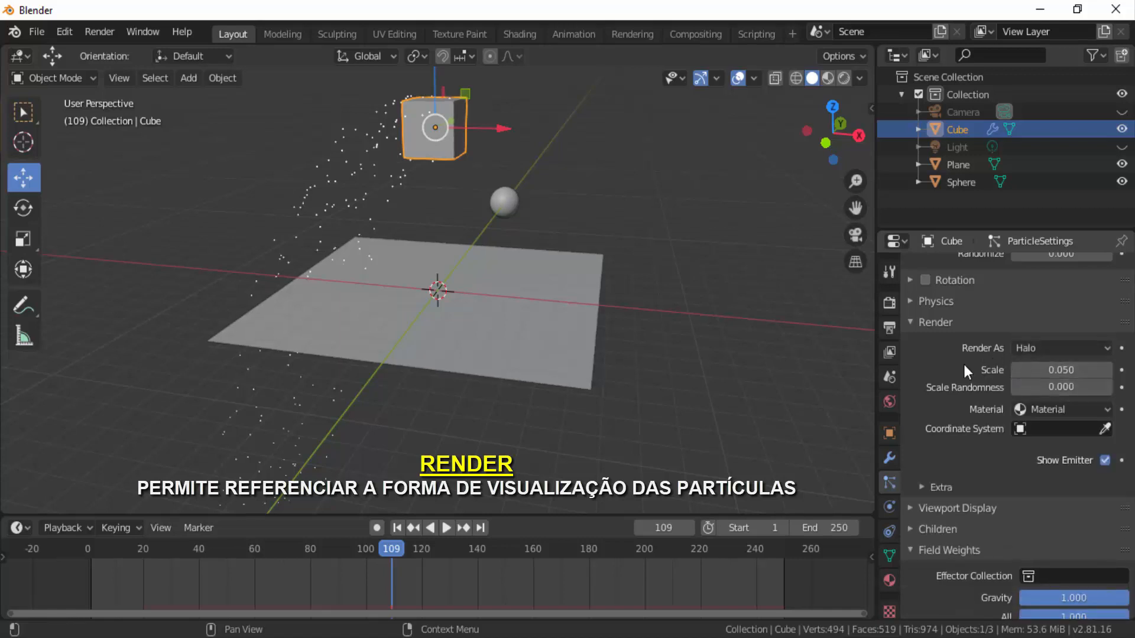
- Replay the animation from frame 1 and pause it to examine the particles displayed as Halo
click(397, 528)
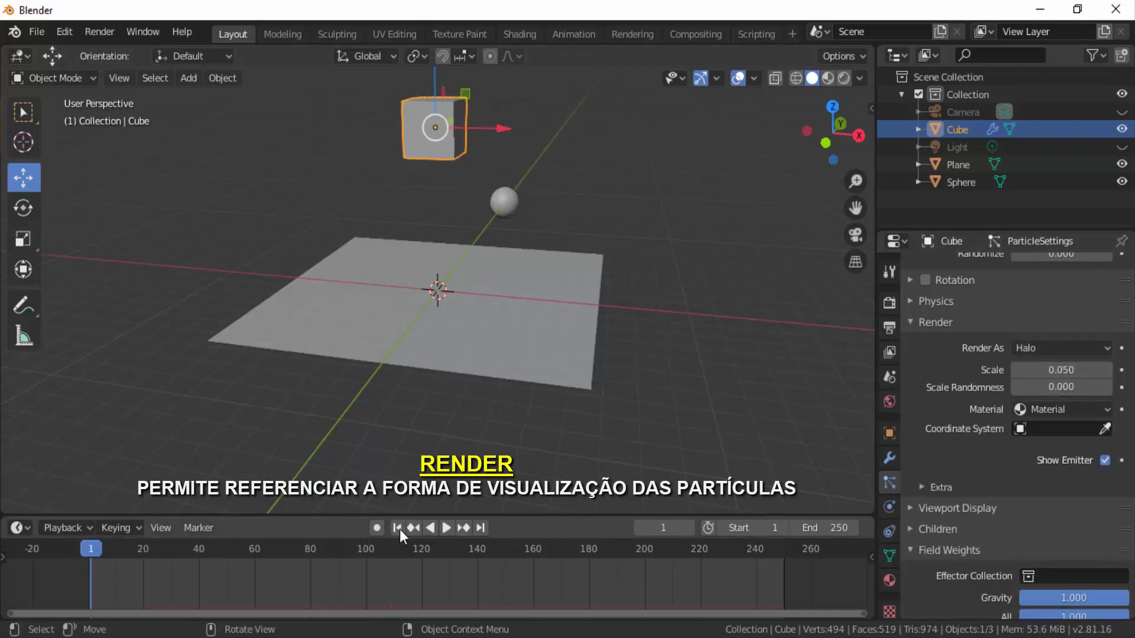
click(449, 531)
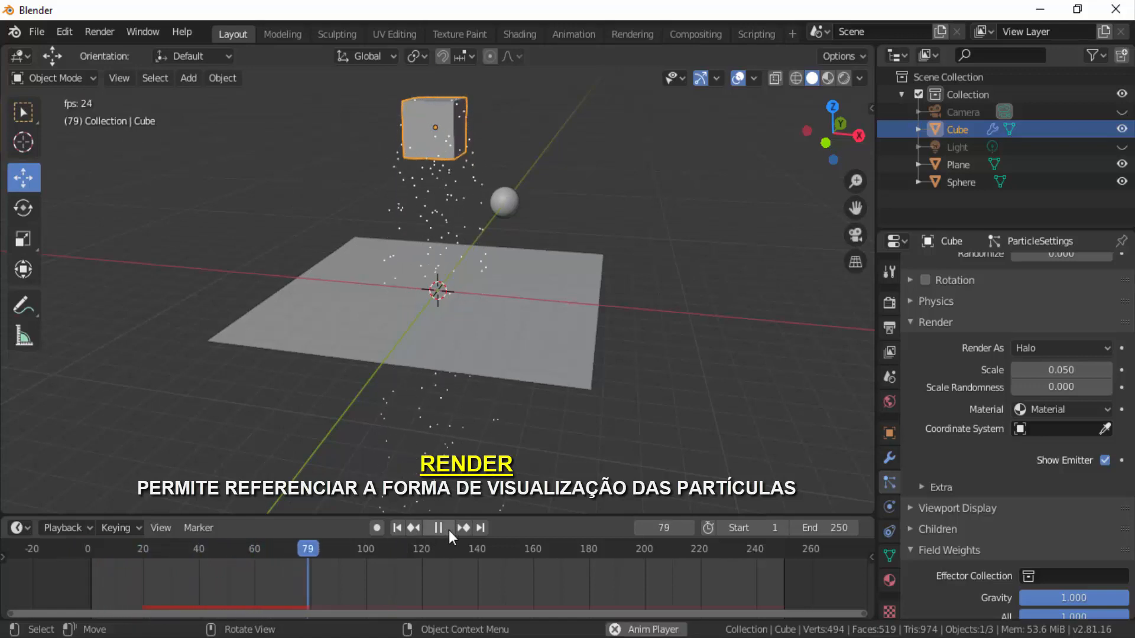
click(448, 530)
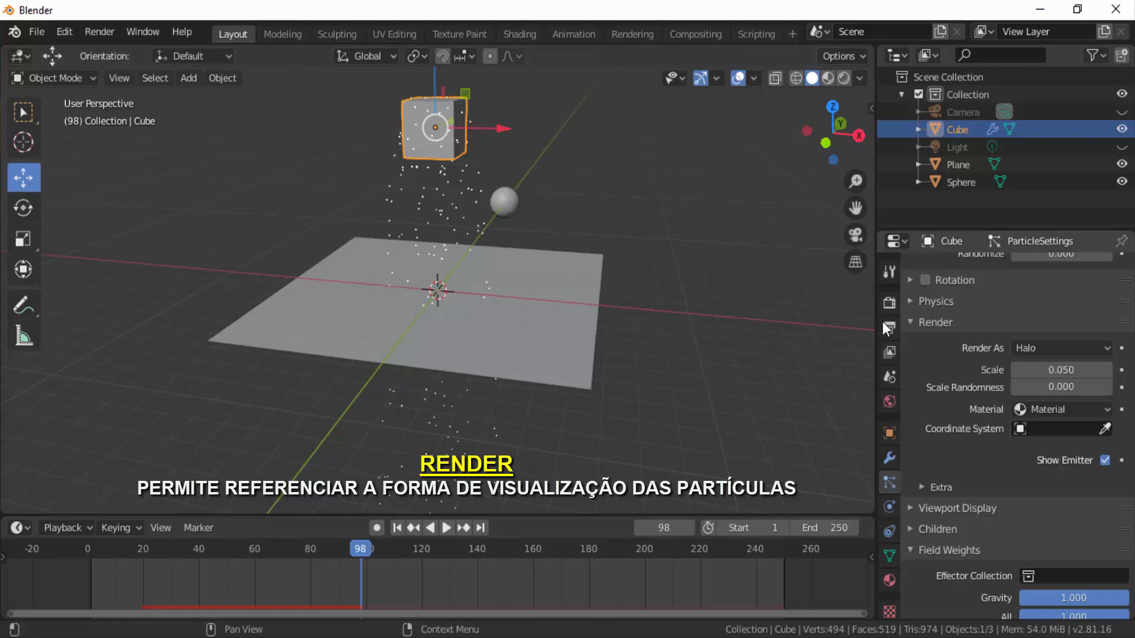
- Switch the particles' Render As setting to Object
drag(830, 135, 874, 134)
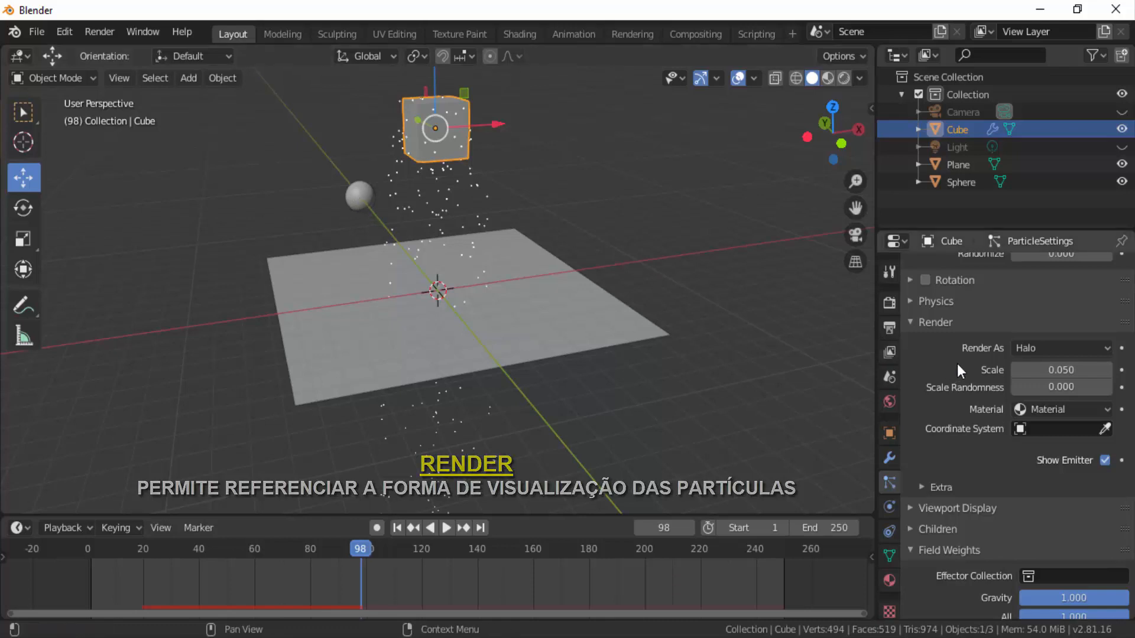
click(1041, 347)
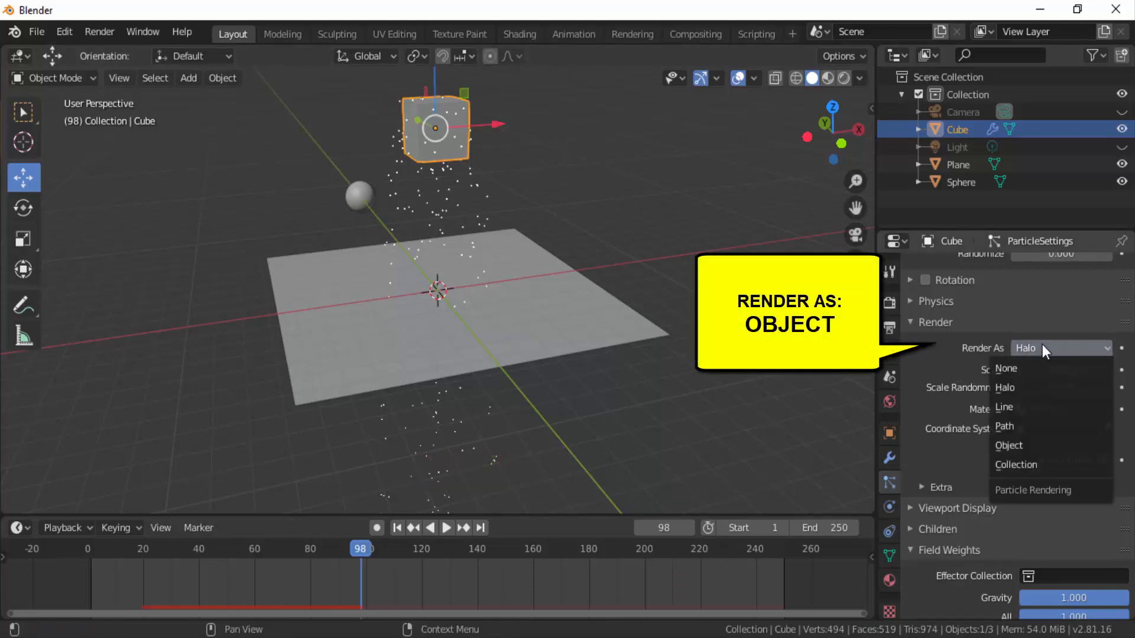
click(1009, 445)
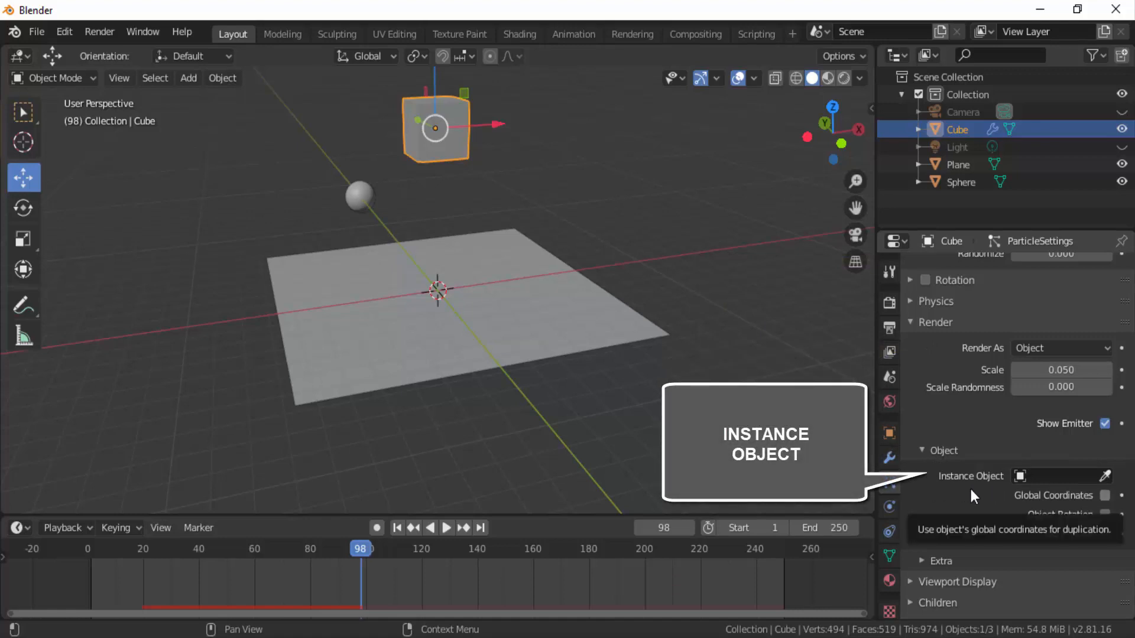
- Assign the Sphere as the particles' Instance Object and clear that assignment again
click(1048, 476)
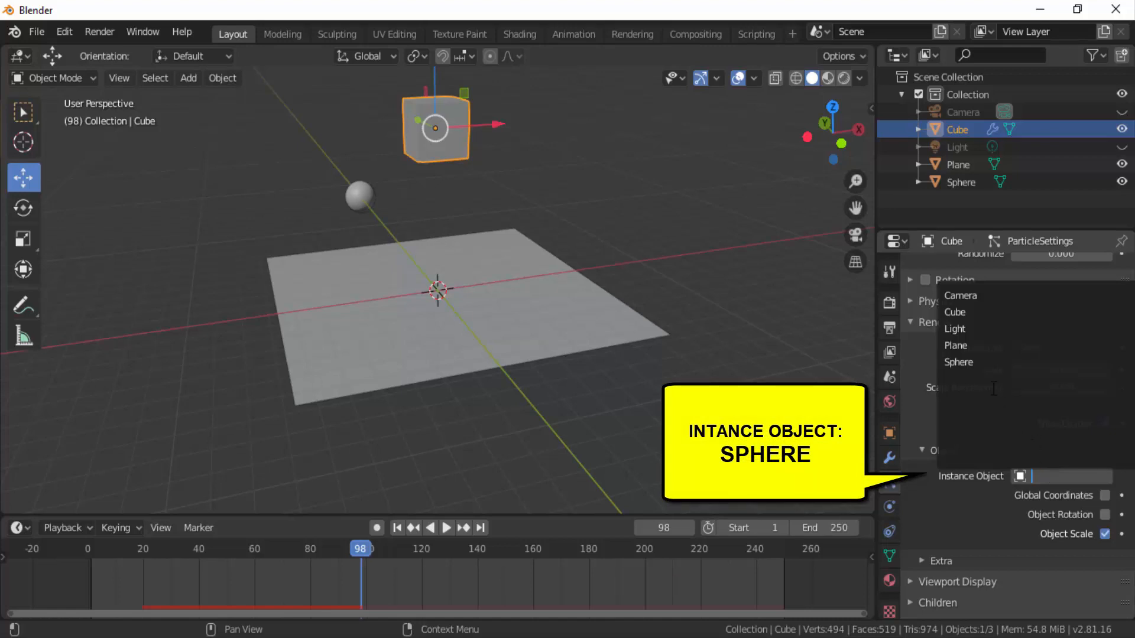
click(978, 363)
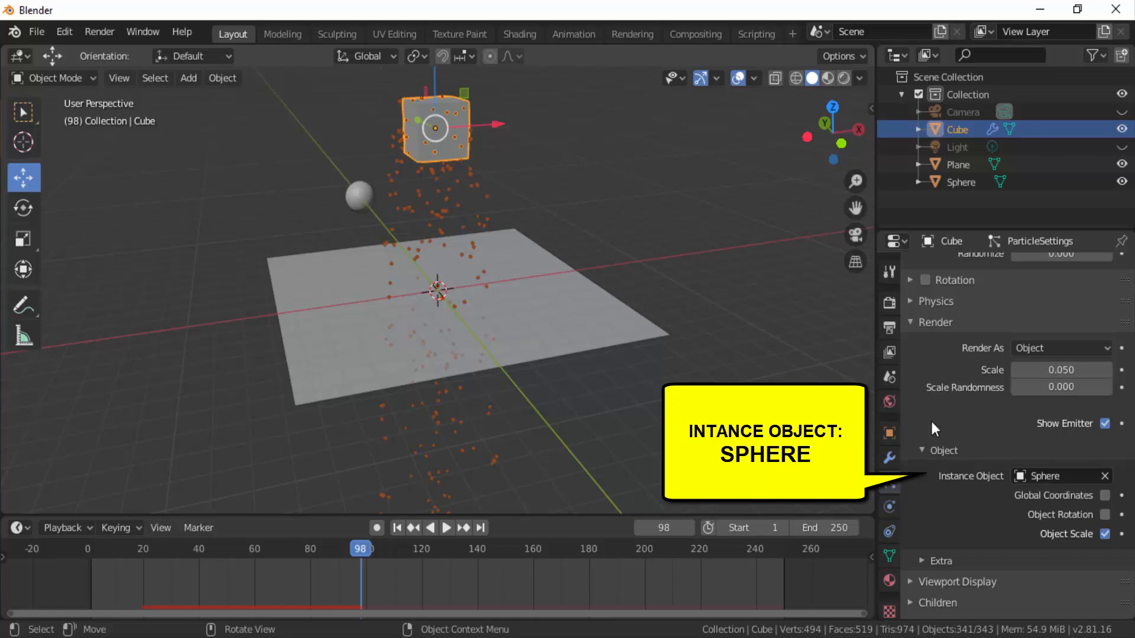
click(1105, 475)
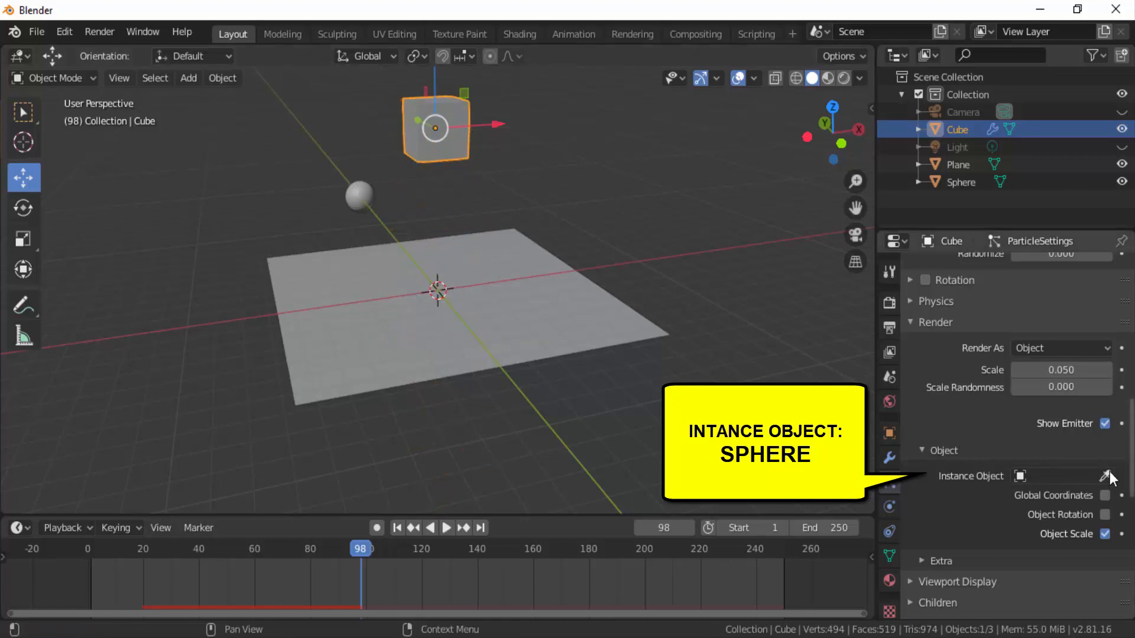
- Assign the Sphere as the Instance Object of the cube's particles by sampling it in the viewport
click(1104, 476)
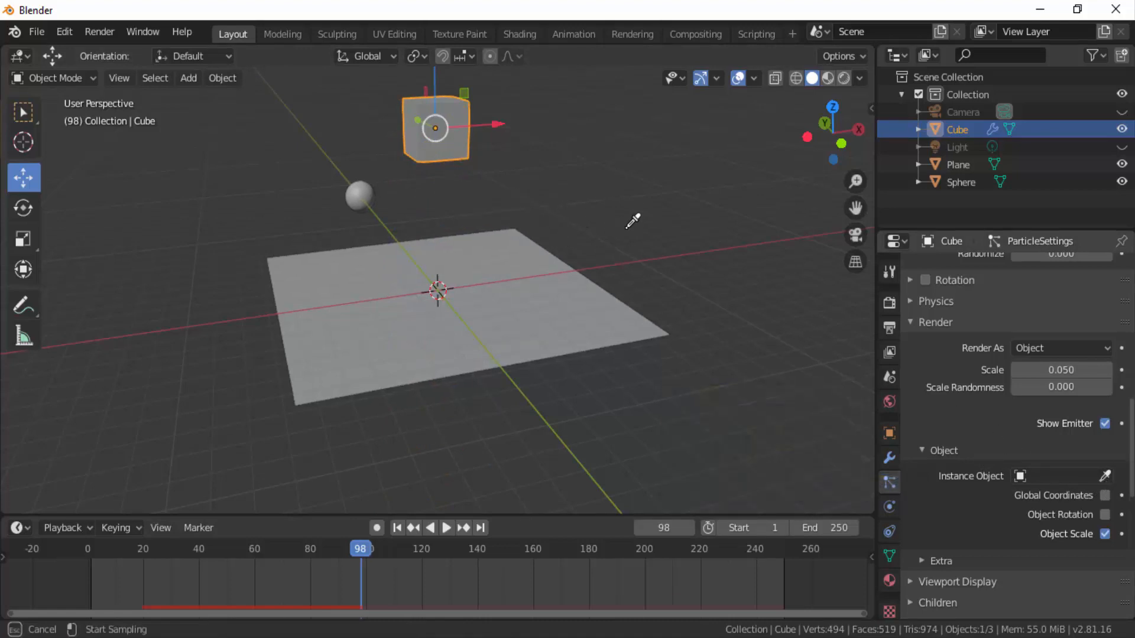
click(360, 184)
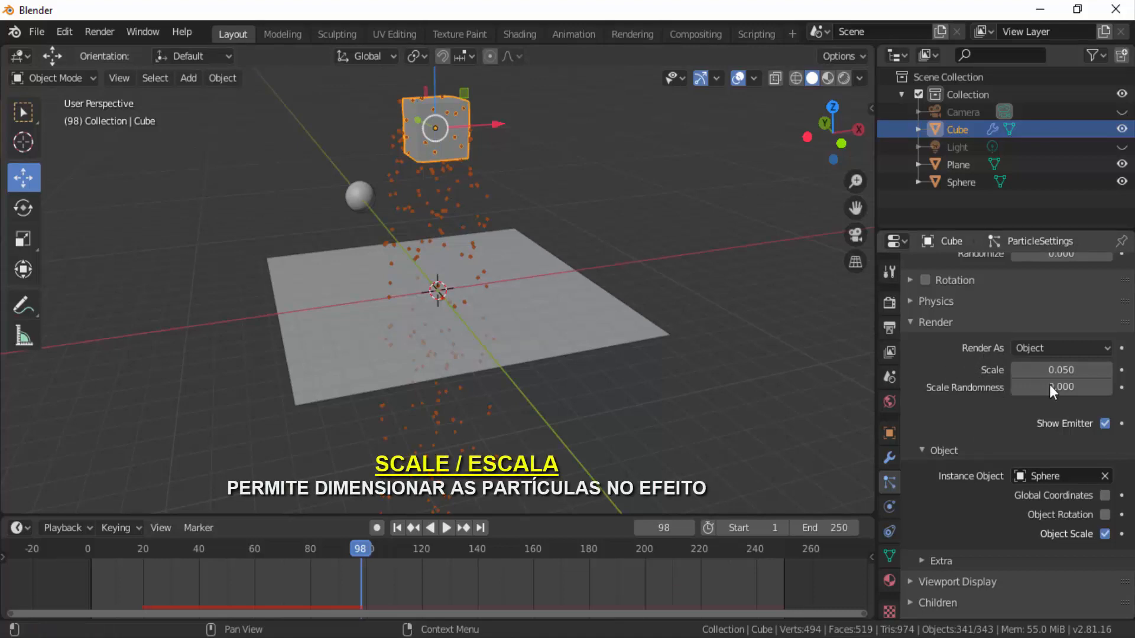
- Increase the particles' render Scale in small increments to 0.170
click(1110, 371)
click(1110, 370)
click(1110, 370)
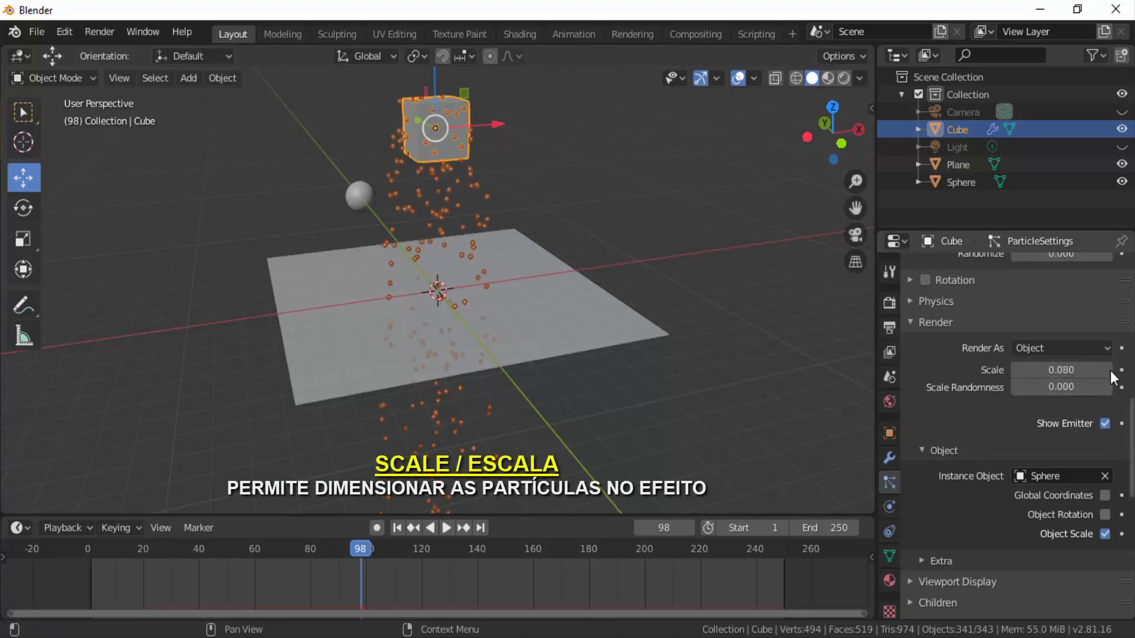
click(1110, 371)
click(1110, 370)
click(1110, 370)
click(1110, 371)
click(1109, 370)
click(1110, 370)
click(1110, 371)
click(1110, 370)
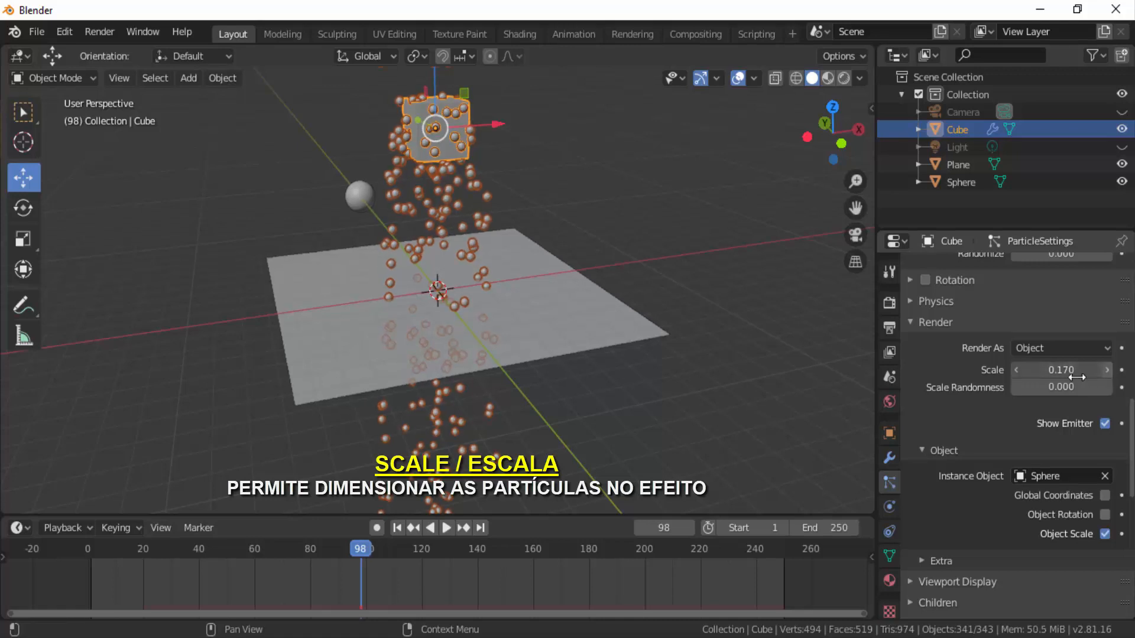
- Reduce the particles' render Scale in small increments to below 0.130
click(1016, 371)
click(1017, 371)
click(1017, 371)
click(1017, 372)
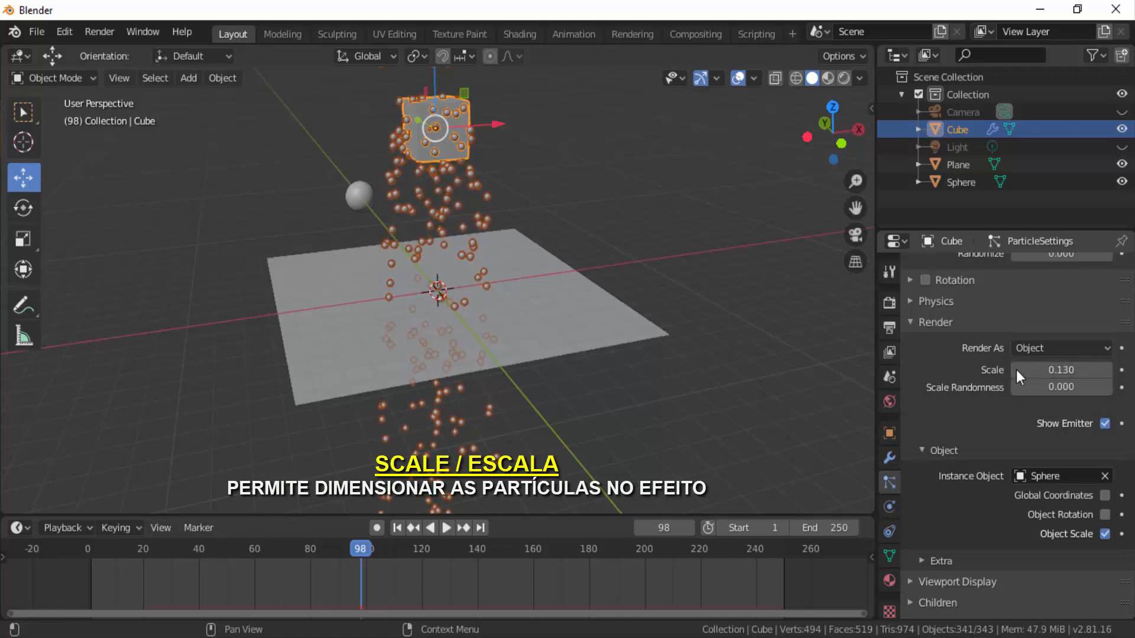
click(1016, 372)
click(1016, 371)
click(1015, 371)
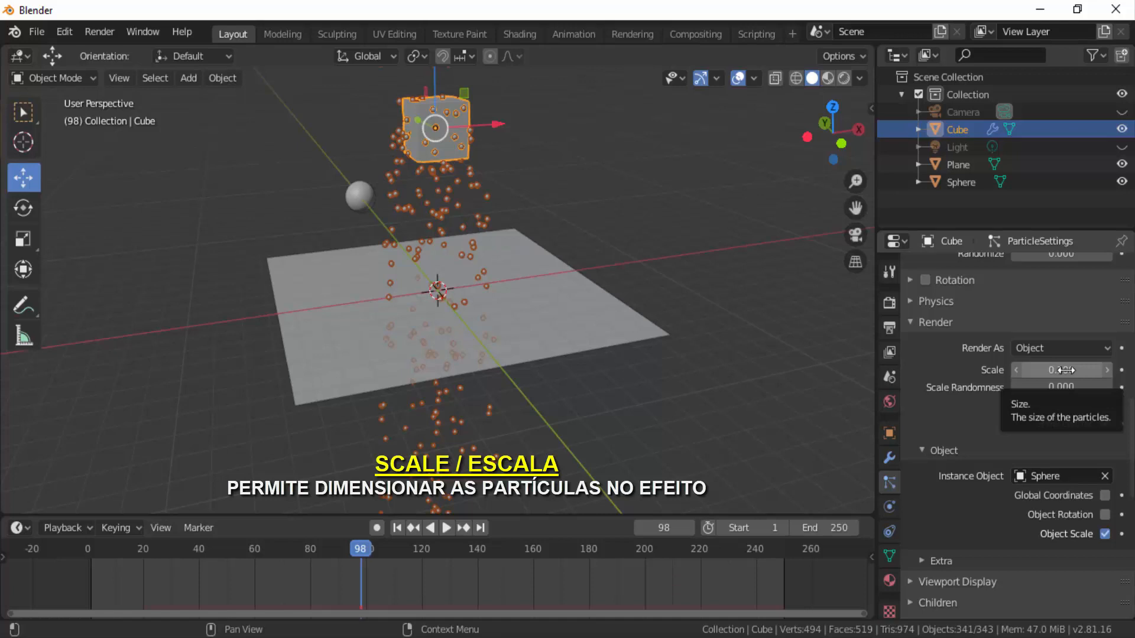
- Set the particles' render Scale to 0.420 and Scale Randomness to 1.000
drag(1066, 370, 1091, 370)
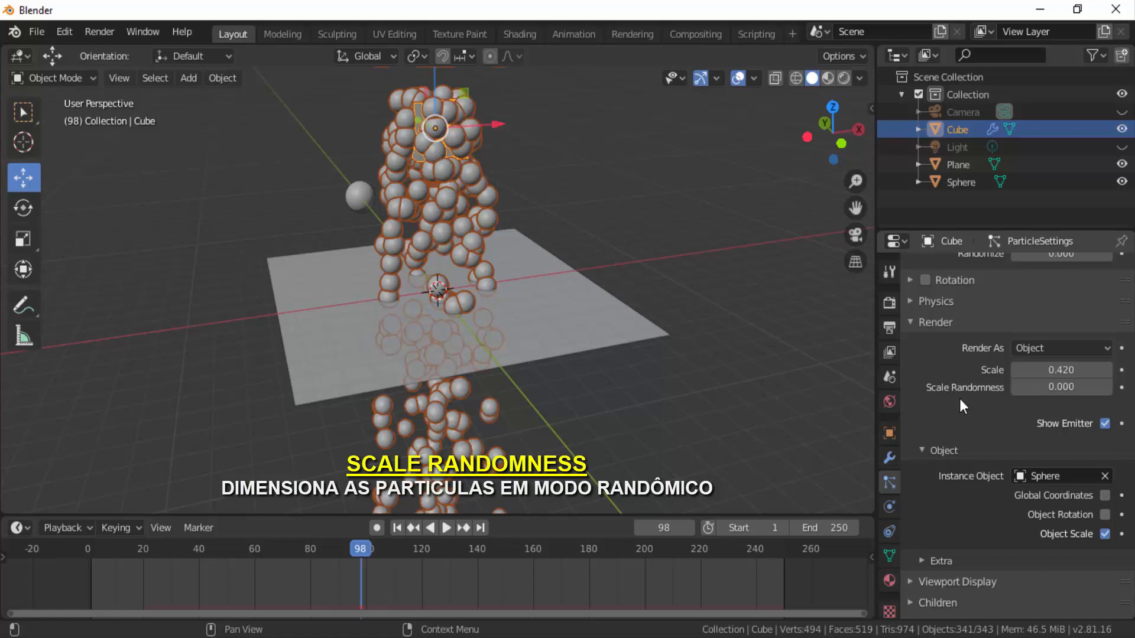
drag(1052, 388, 1112, 388)
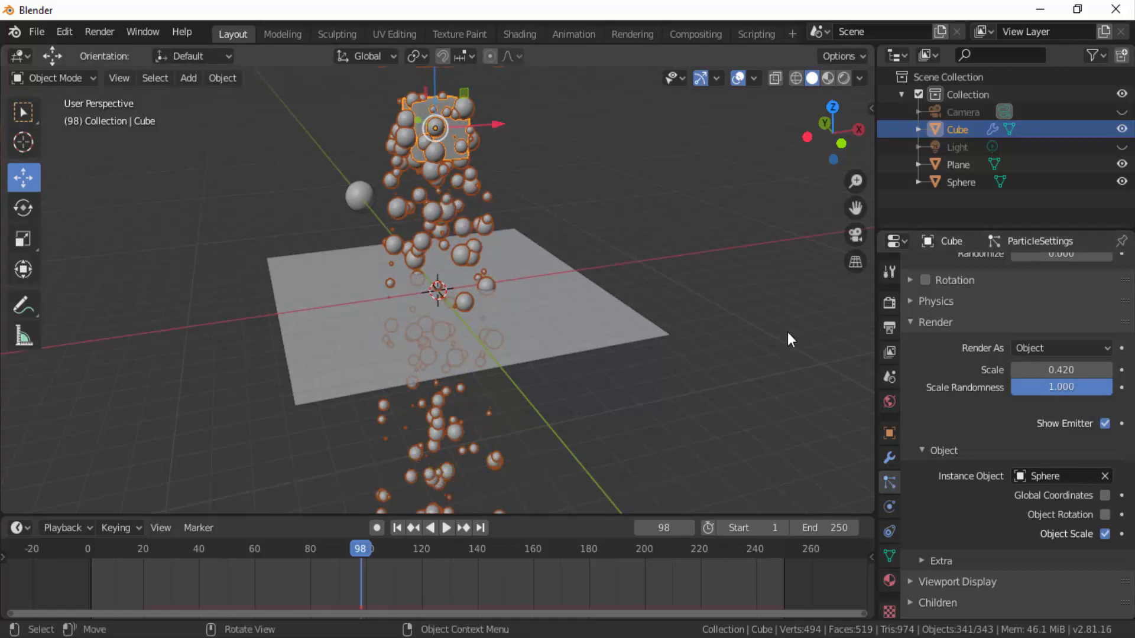
- Replay the animation twice from frame 1 and pause it to examine the randomly sized sphere particles
drag(828, 148, 635, 173)
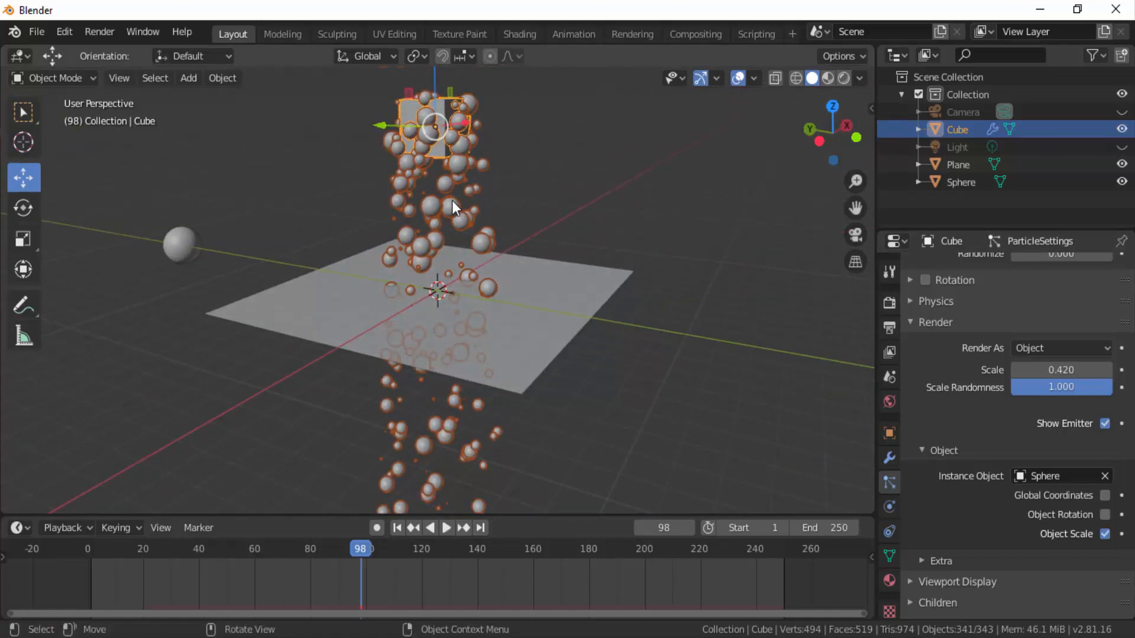
click(400, 527)
click(447, 527)
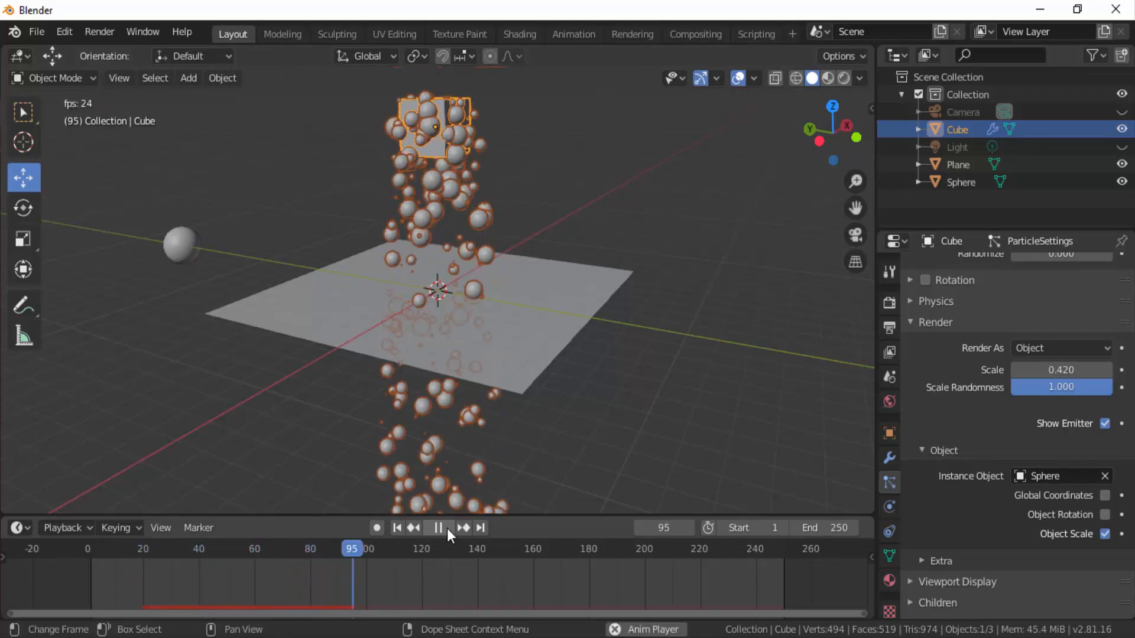
click(447, 528)
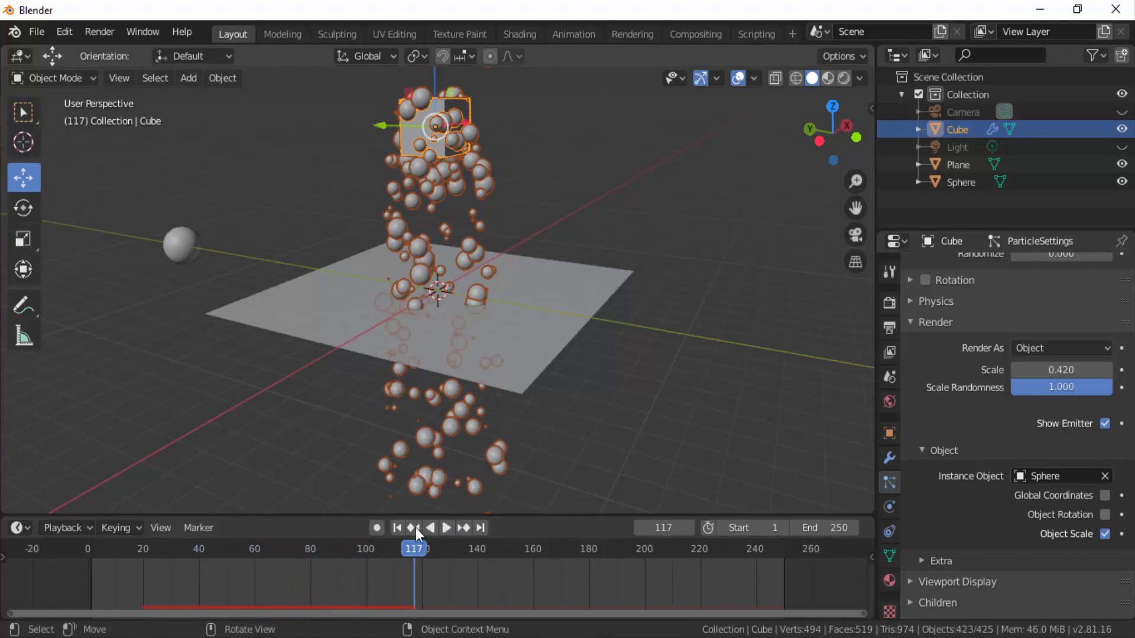
click(394, 529)
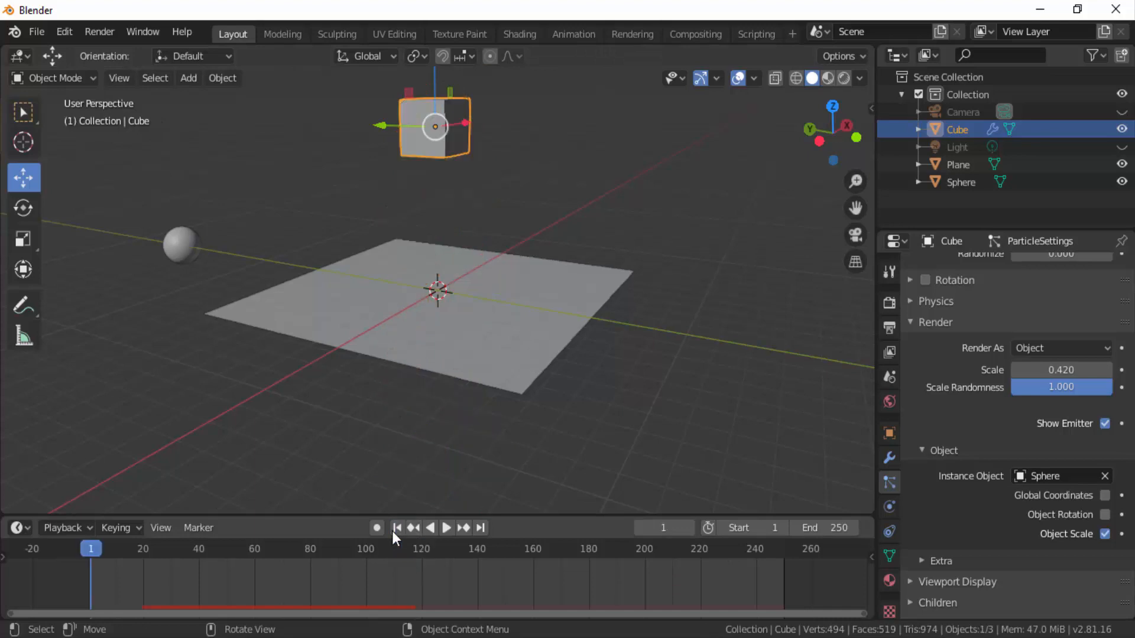
click(446, 529)
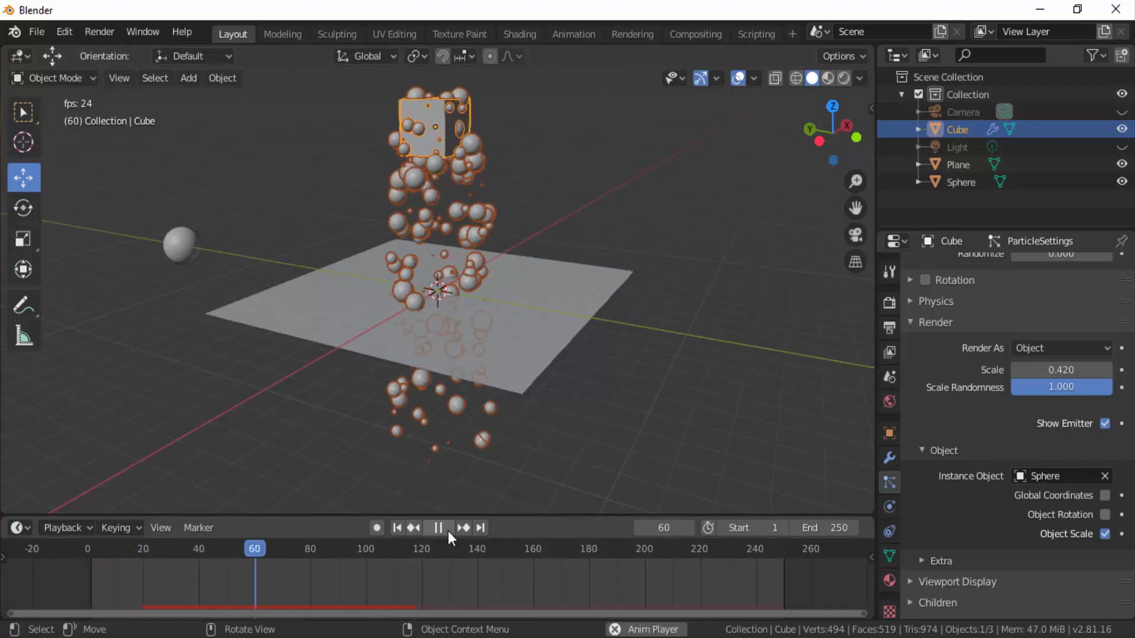
click(448, 531)
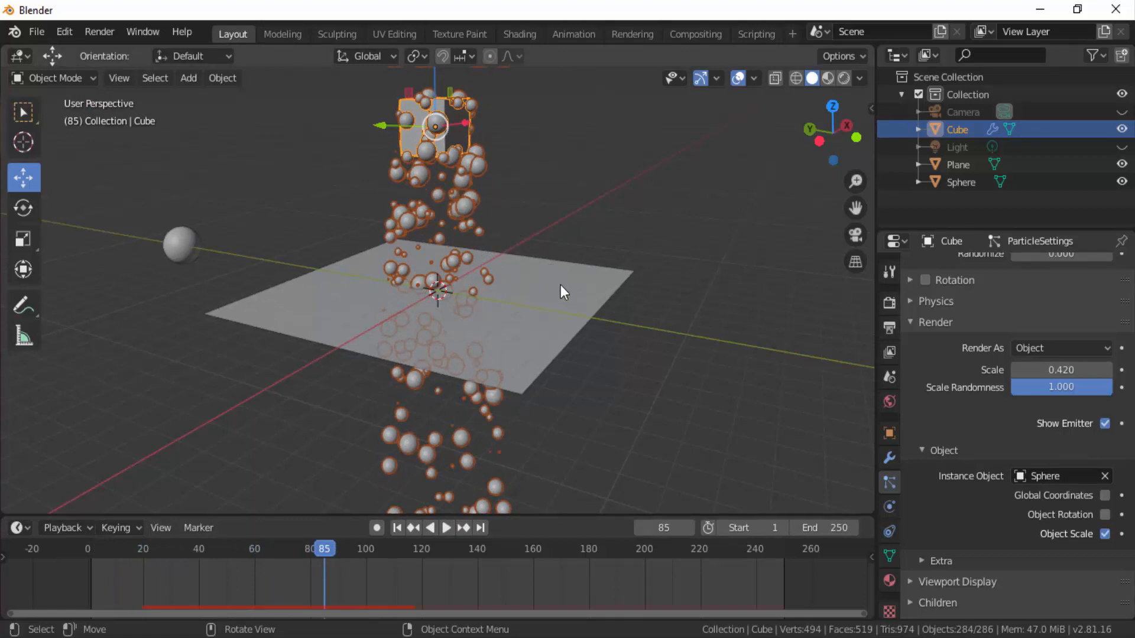
- Enable Collision physics on the Plane beneath the emitter and bring its Particle collision settings into view
click(600, 281)
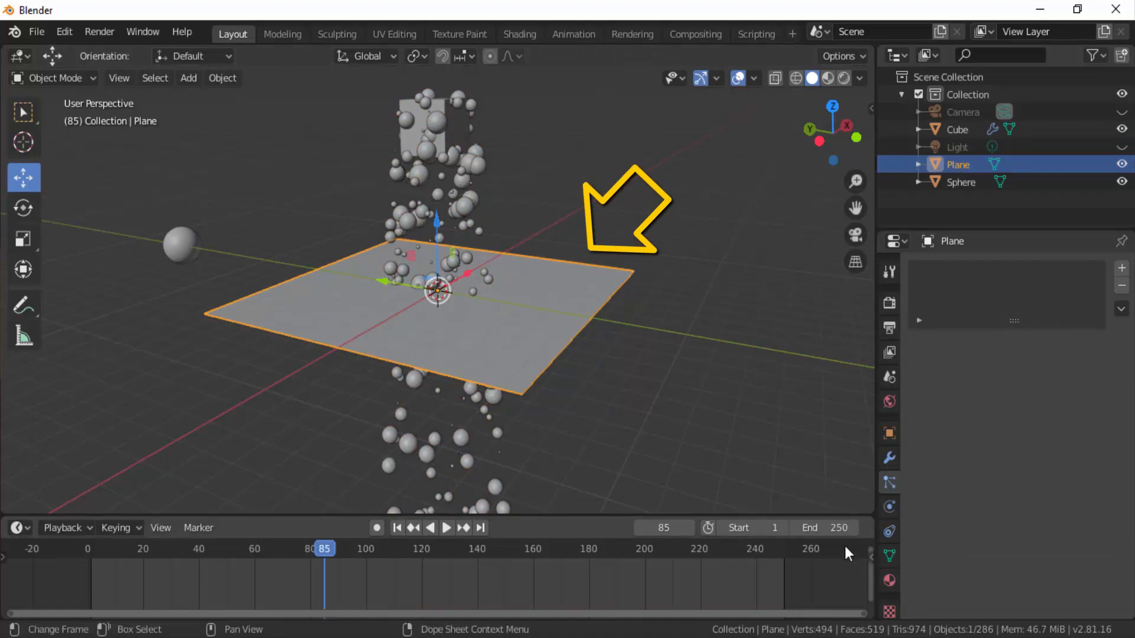
click(888, 506)
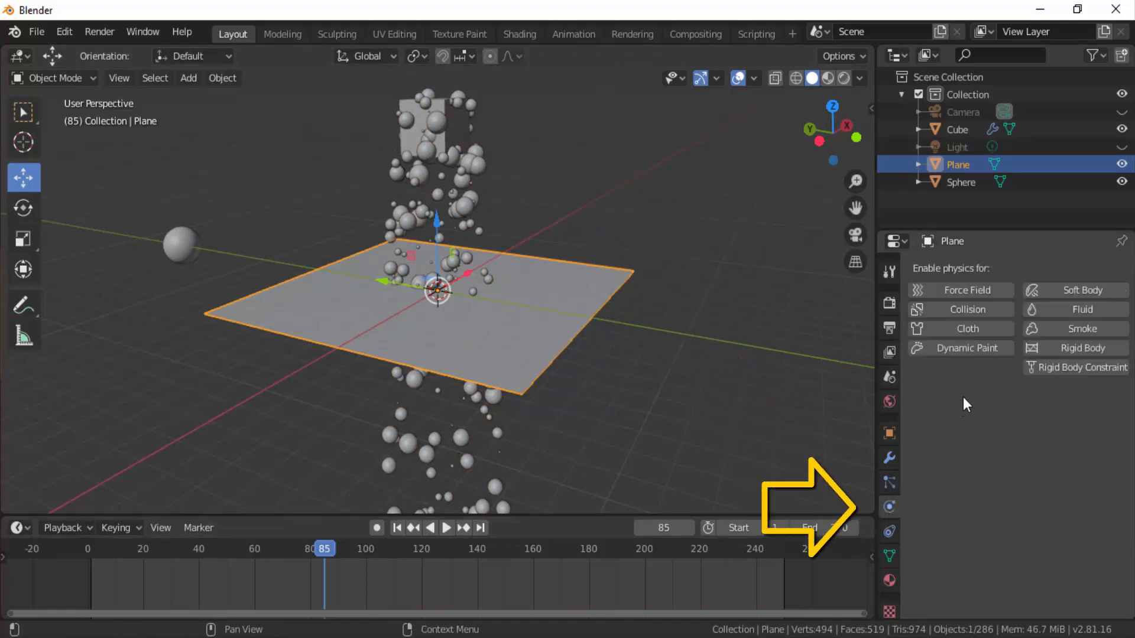
click(963, 307)
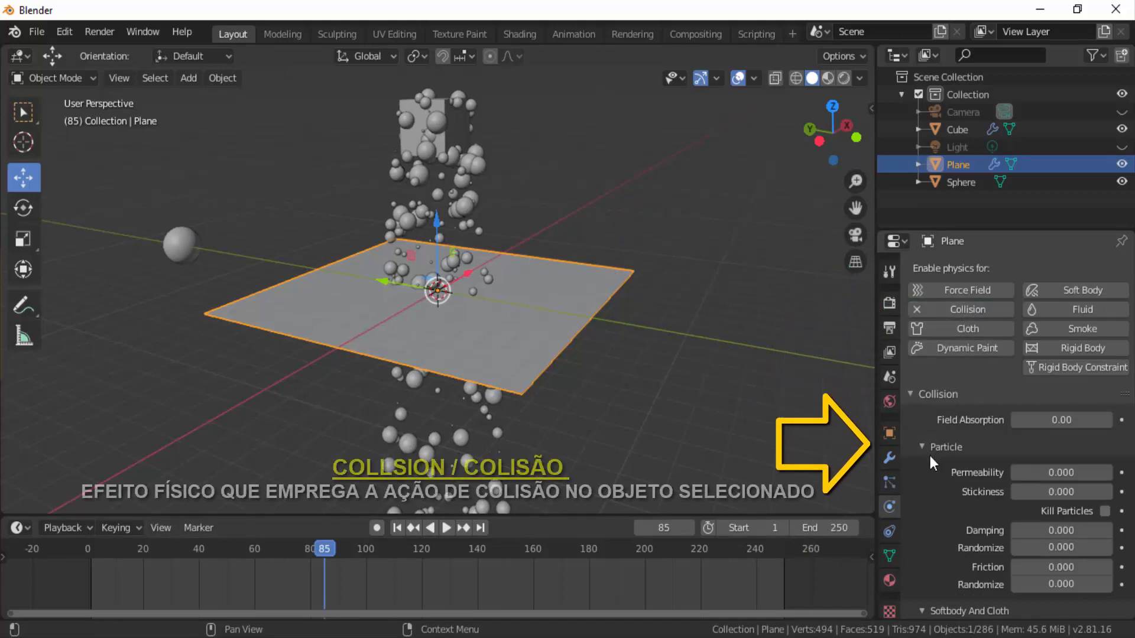
scroll(931, 456, down, 4)
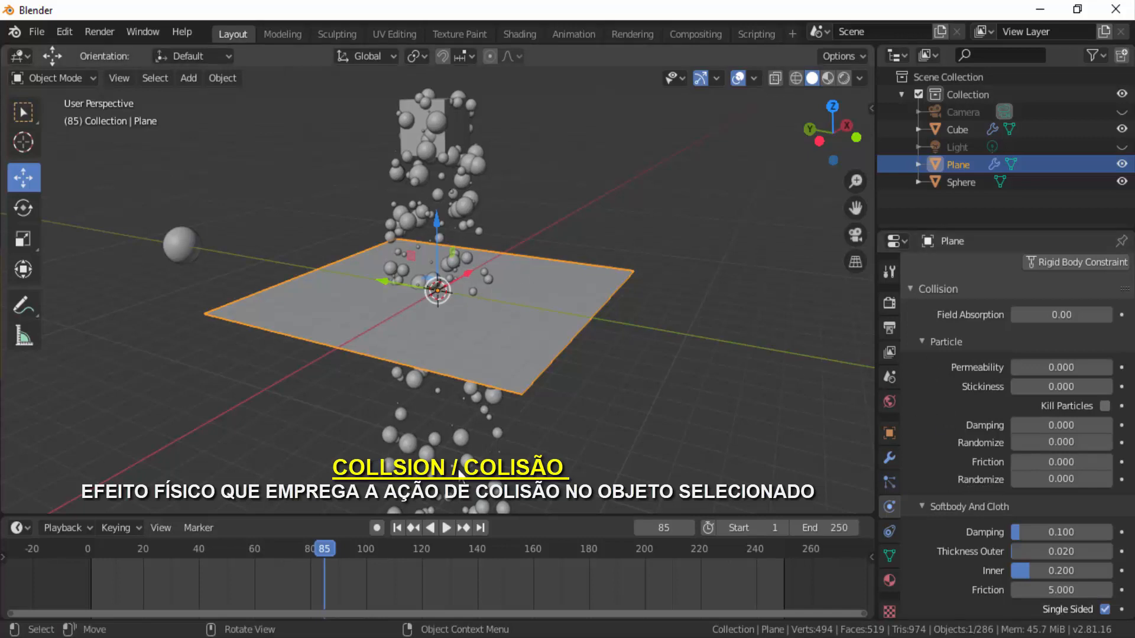
- Replay the animation from frame 1 and pause it to examine how the particles collide with the Plane
click(397, 528)
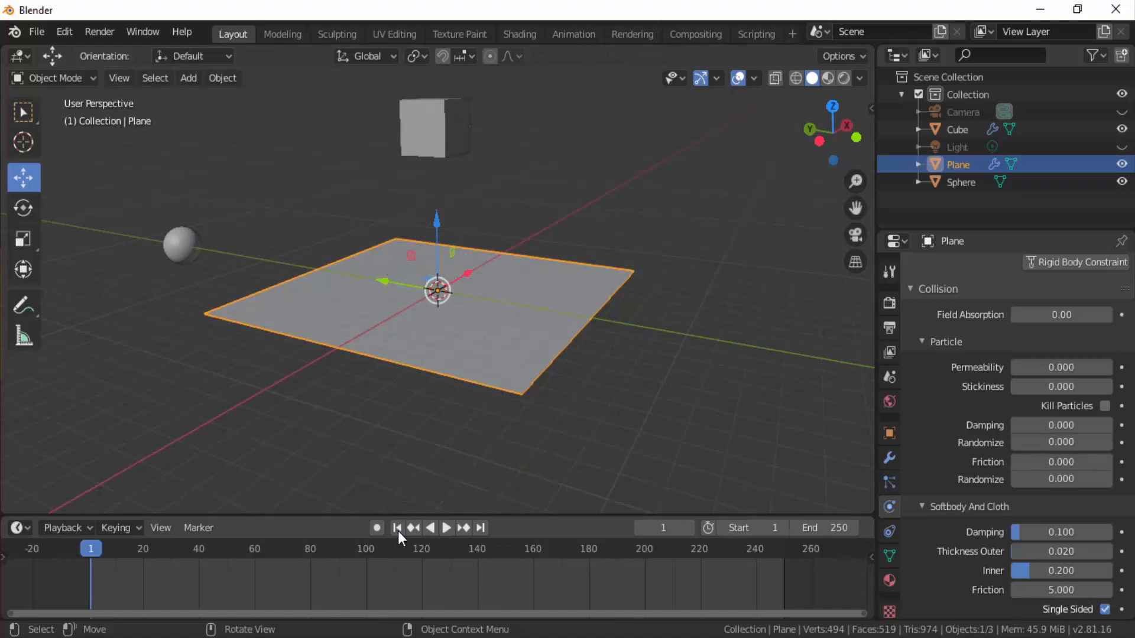
click(447, 529)
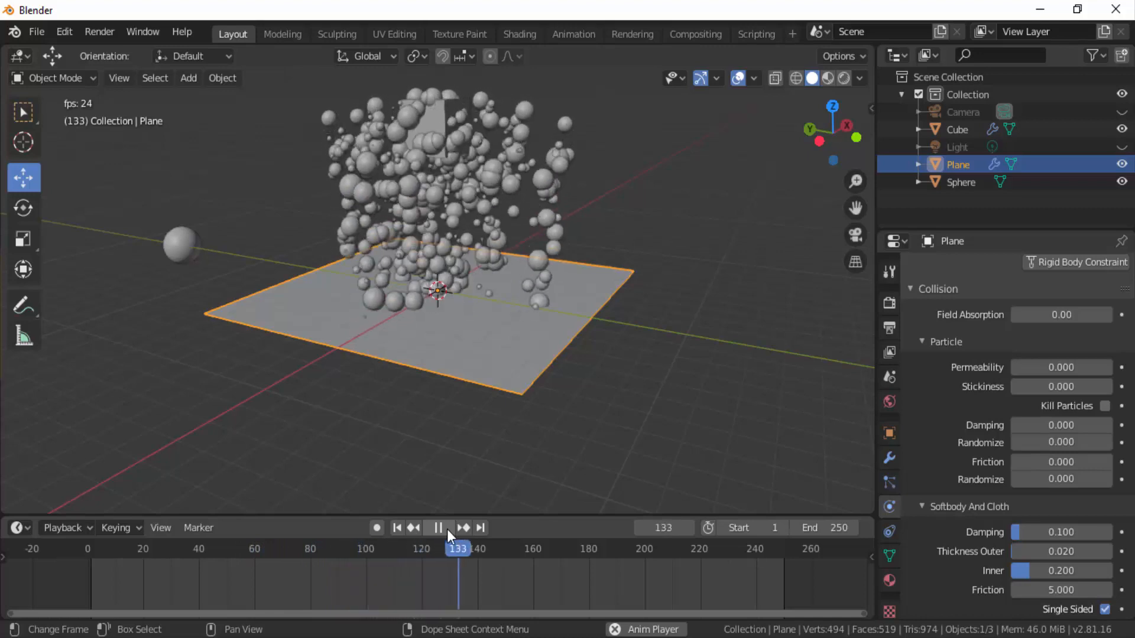
click(447, 529)
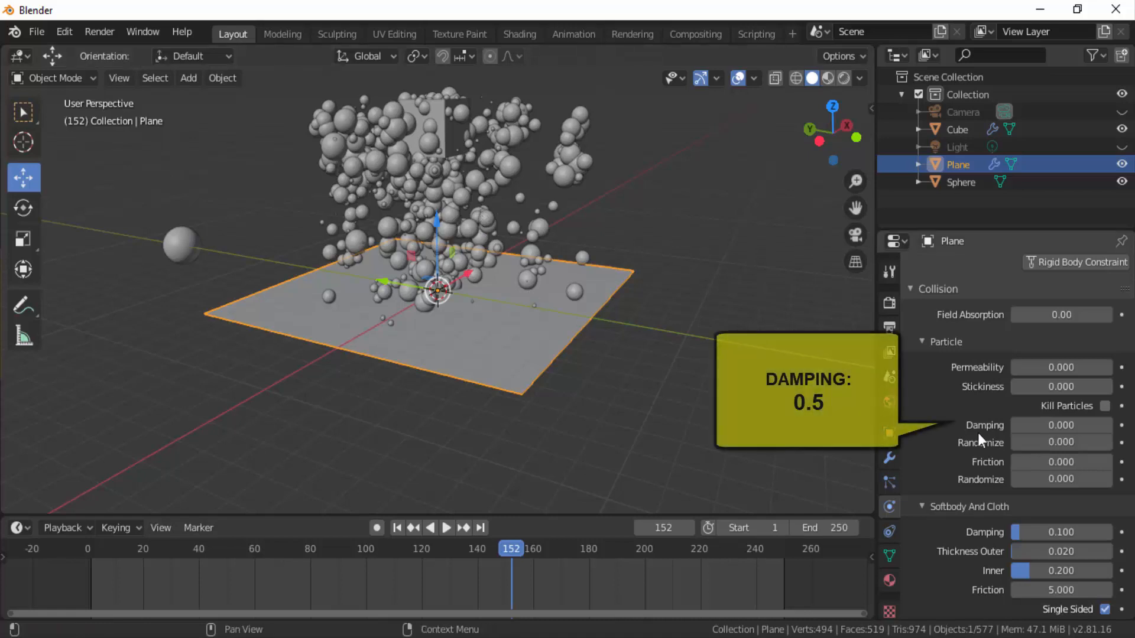
- Set the Particle Damping in the Plane's Collision settings to 0.5
click(1047, 426)
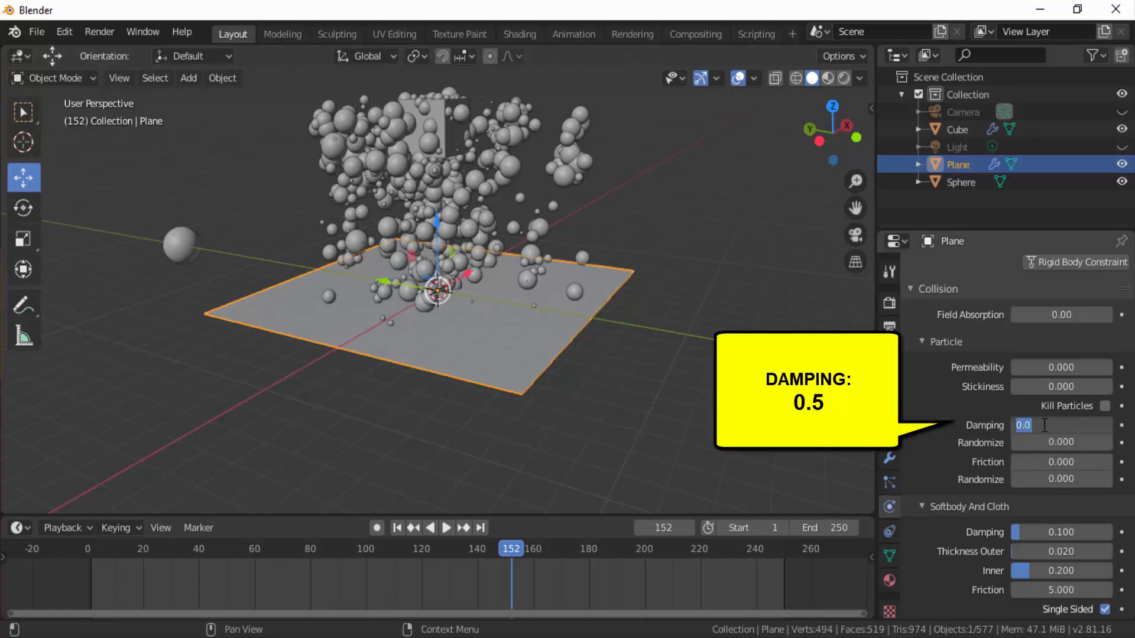
text(.5)
key(Return)
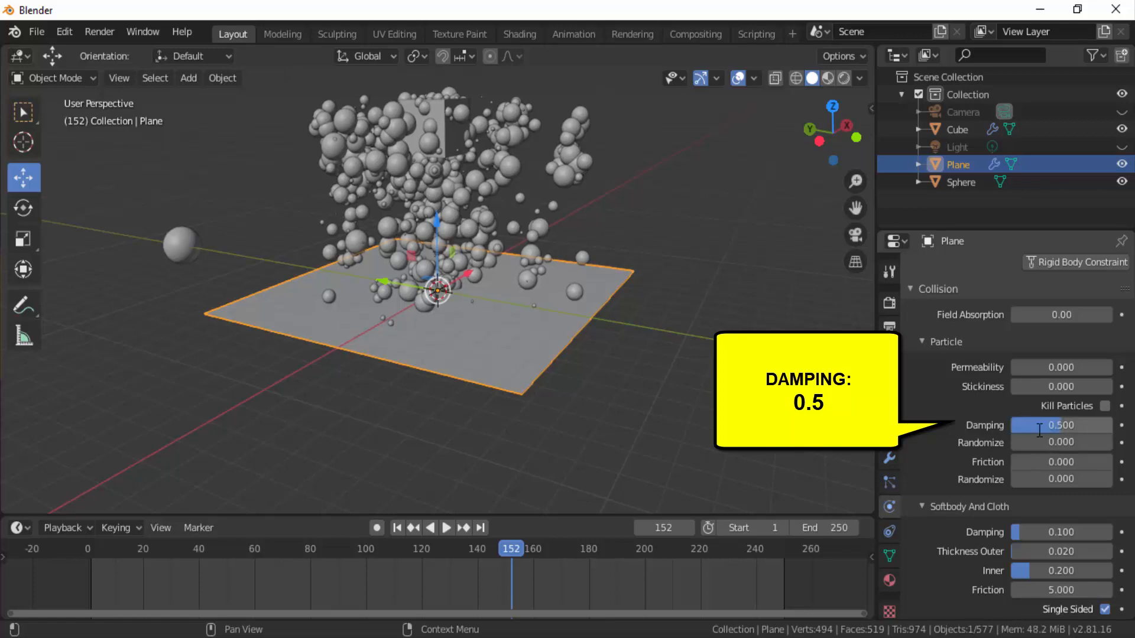
- Replay the animation from frame 1 and pause it to examine the damped particle collisions
click(398, 528)
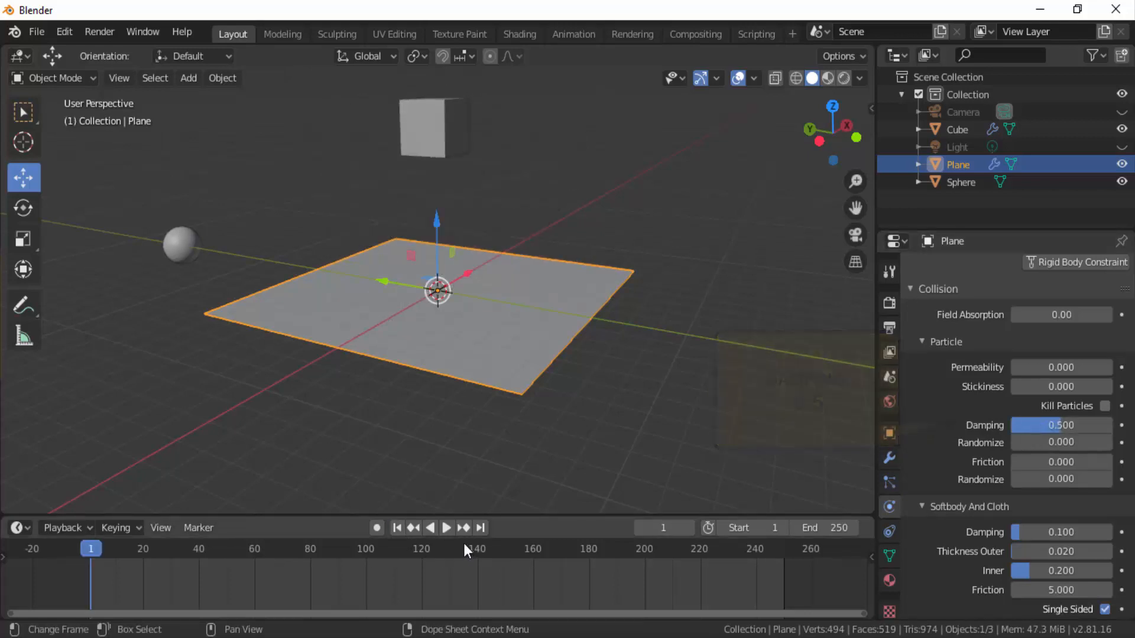
click(442, 527)
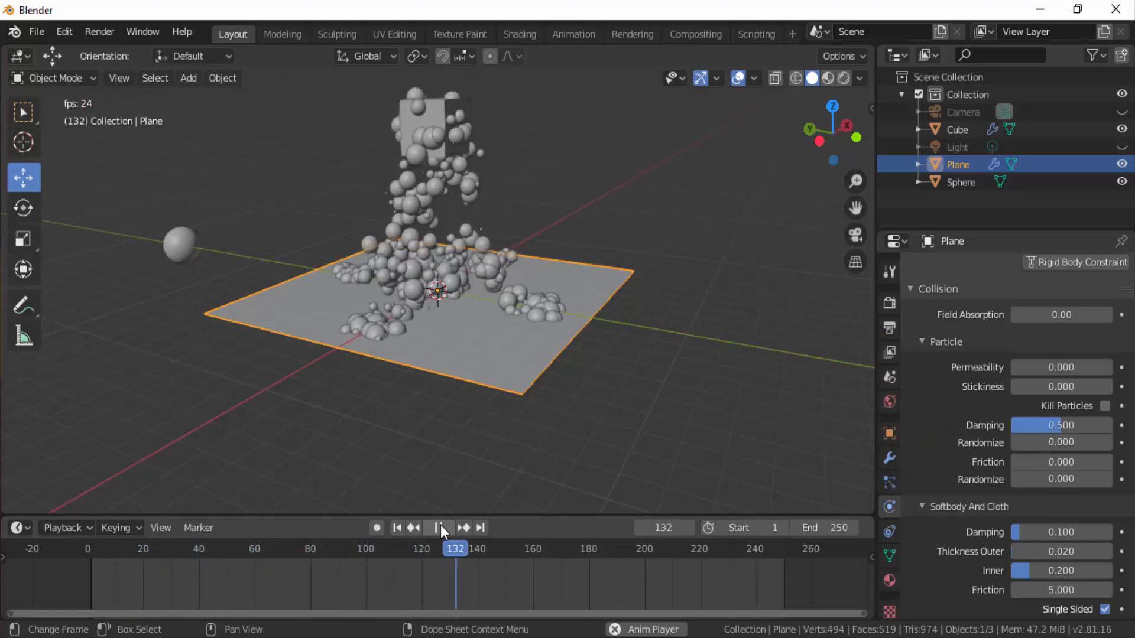
click(441, 526)
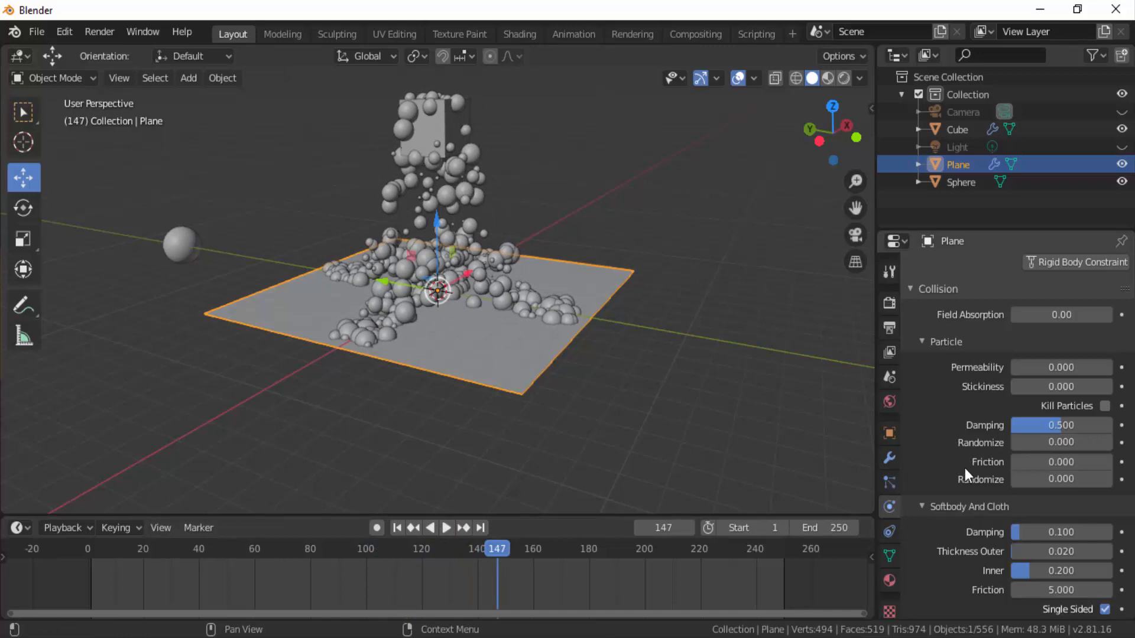
- Select the Cube emitter and review its particle Render and Field Weights settings
click(441, 125)
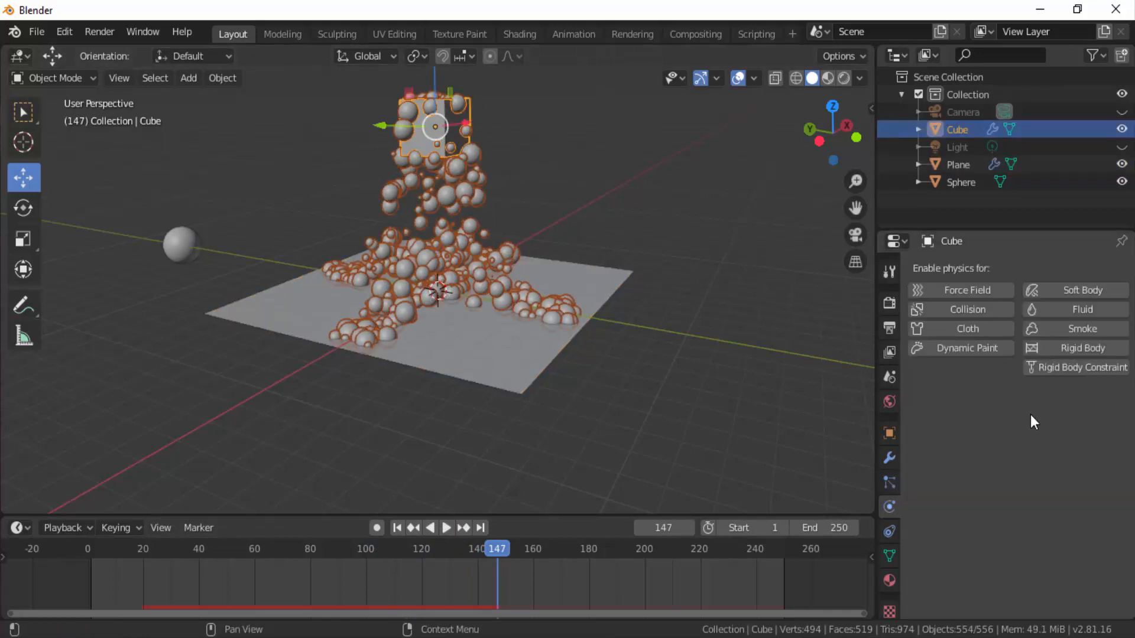
click(889, 480)
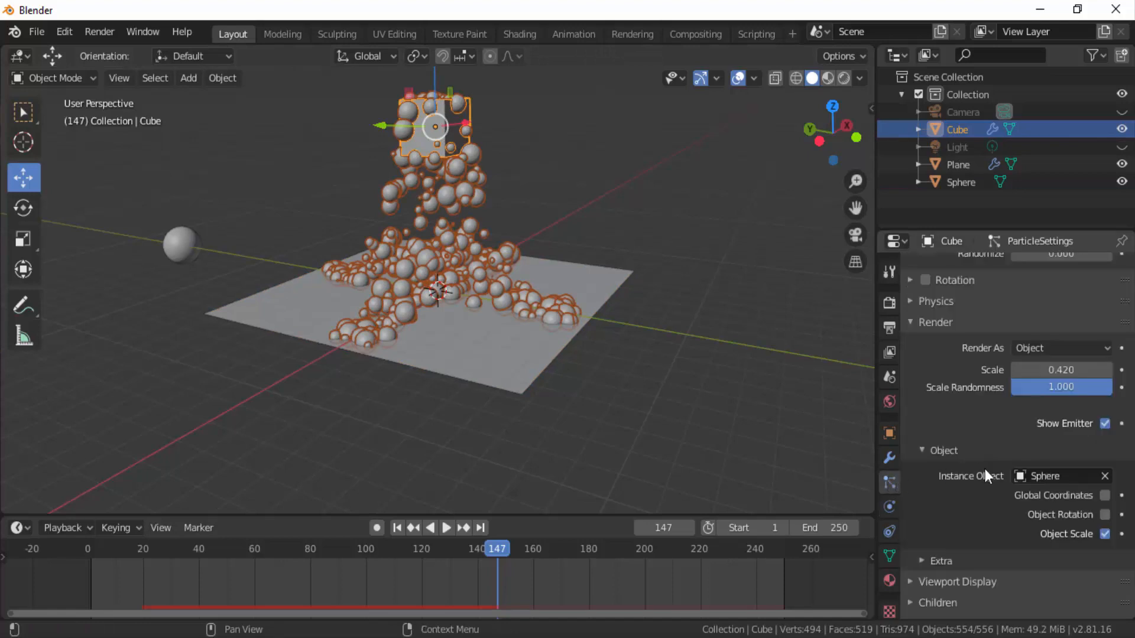
scroll(985, 469, down, 3)
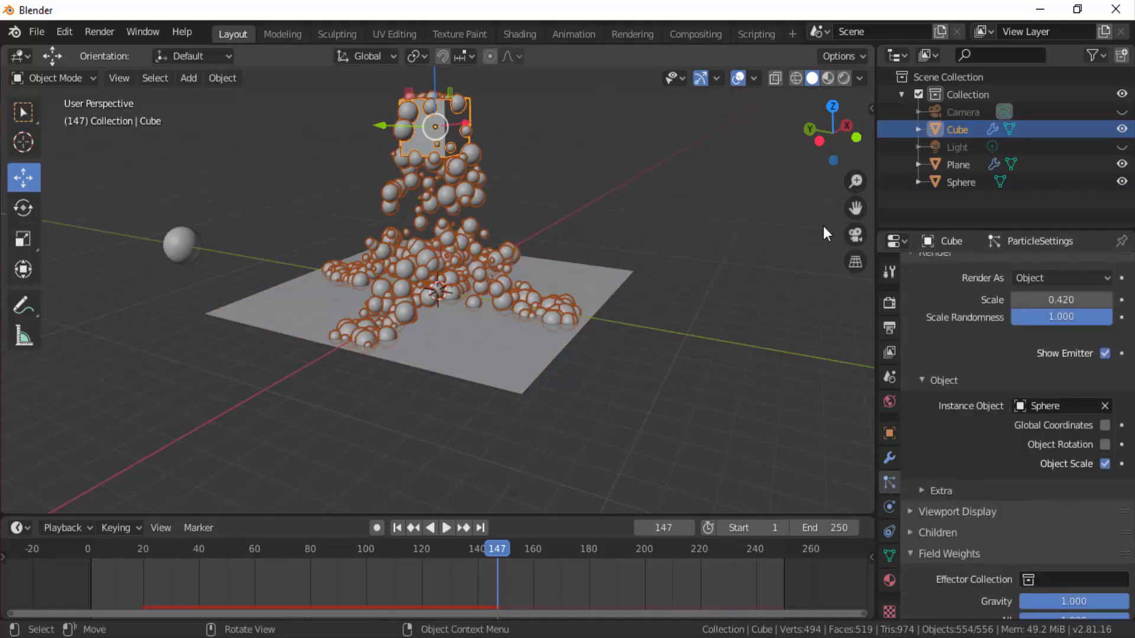
- Move the Sphere along the Y axis farther away from the Plane
drag(832, 133, 854, 131)
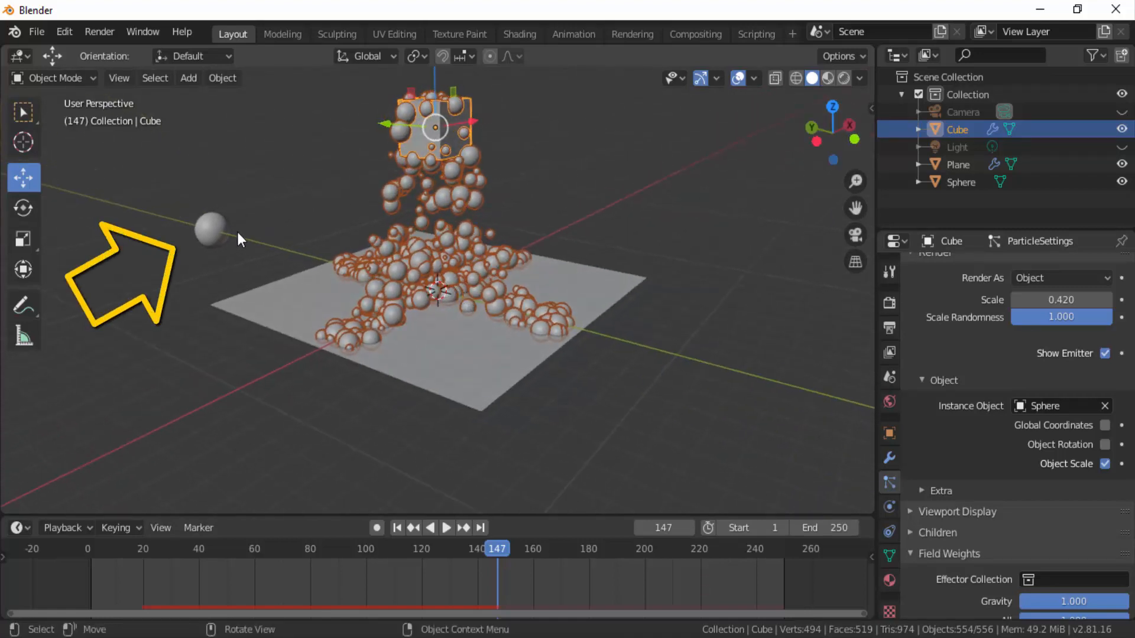
click(215, 229)
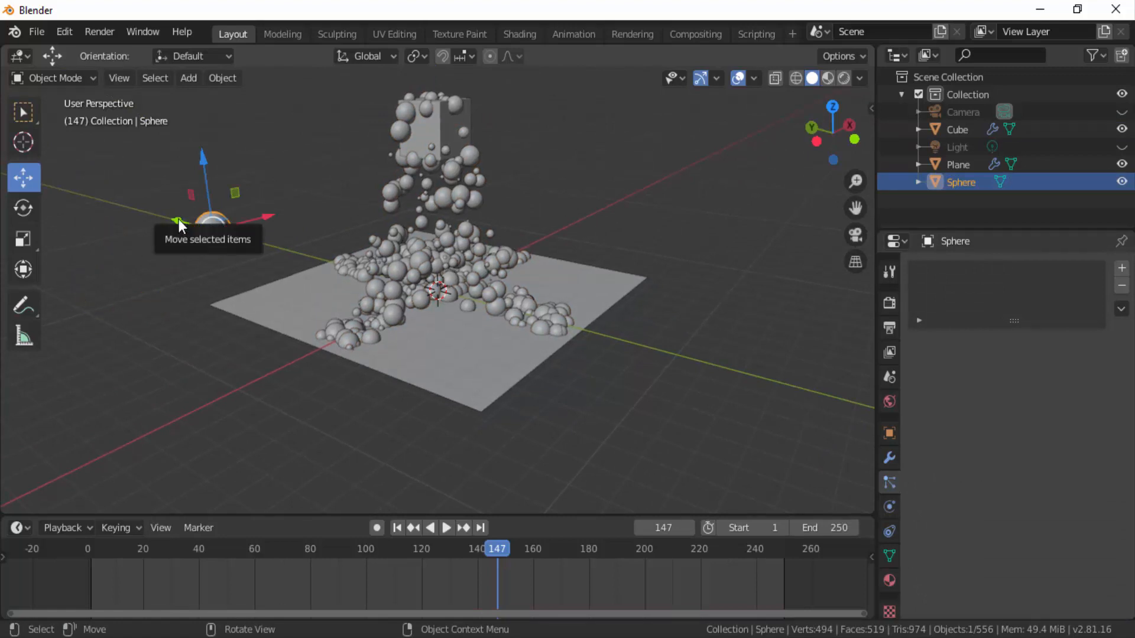
drag(179, 223, 62, 188)
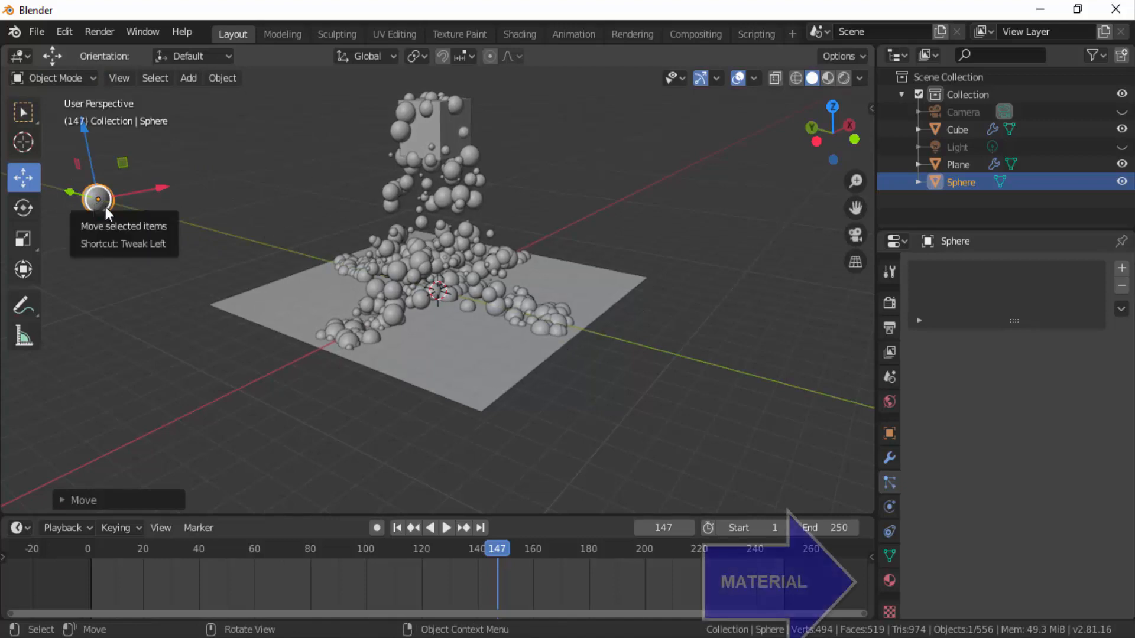
- Add a new material to the Sphere
click(889, 580)
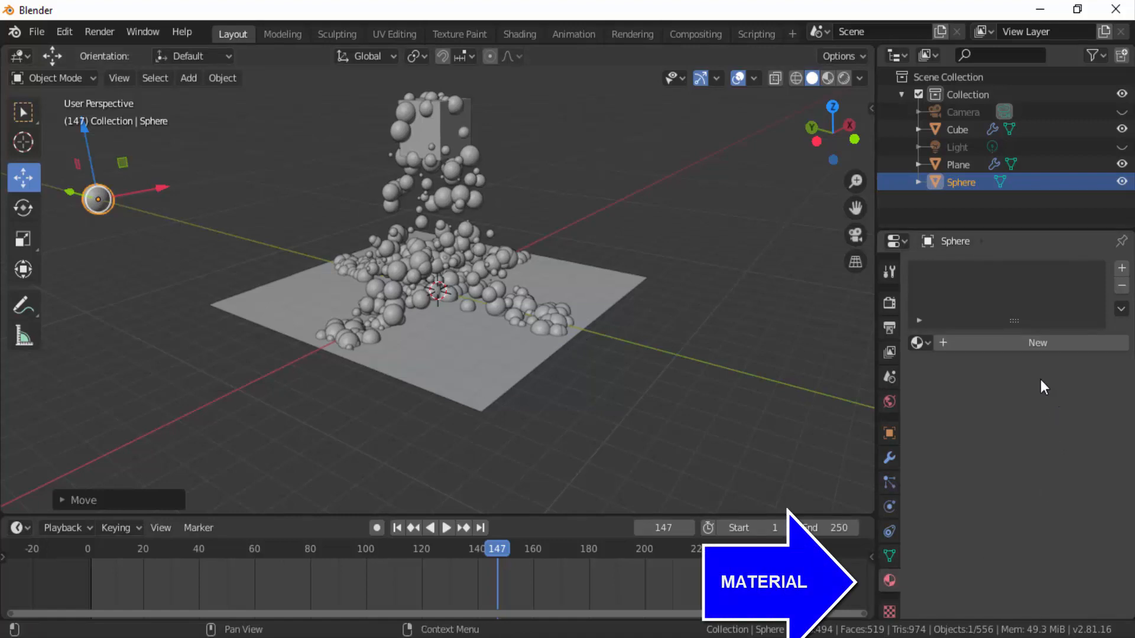
click(1044, 343)
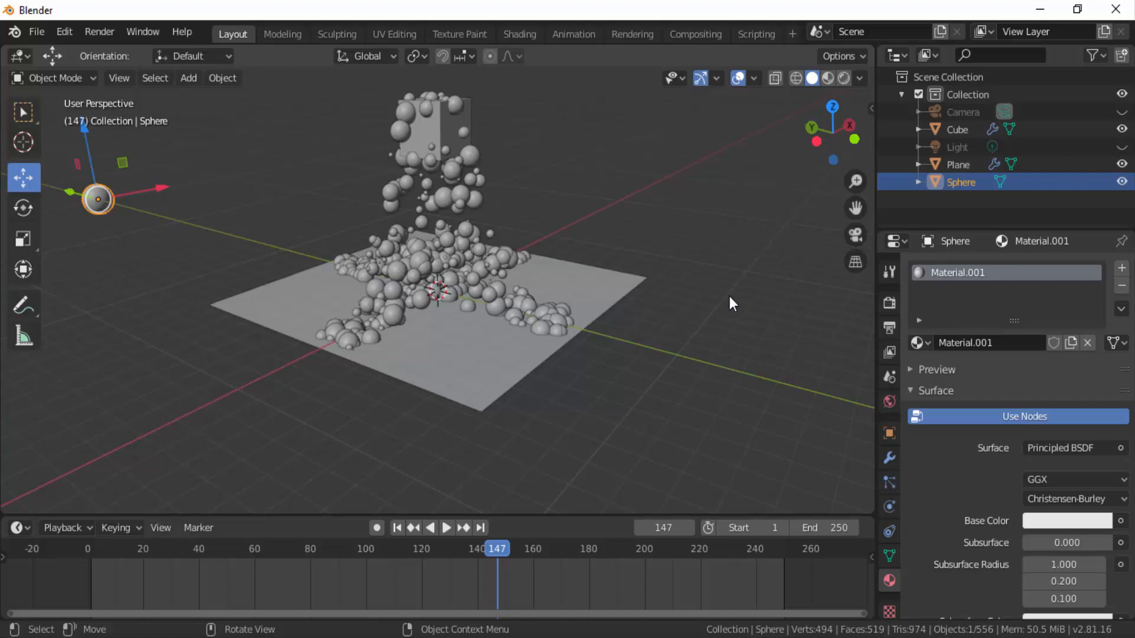
- Render a still image of frame 147 to check the new material, and close the render window
click(96, 33)
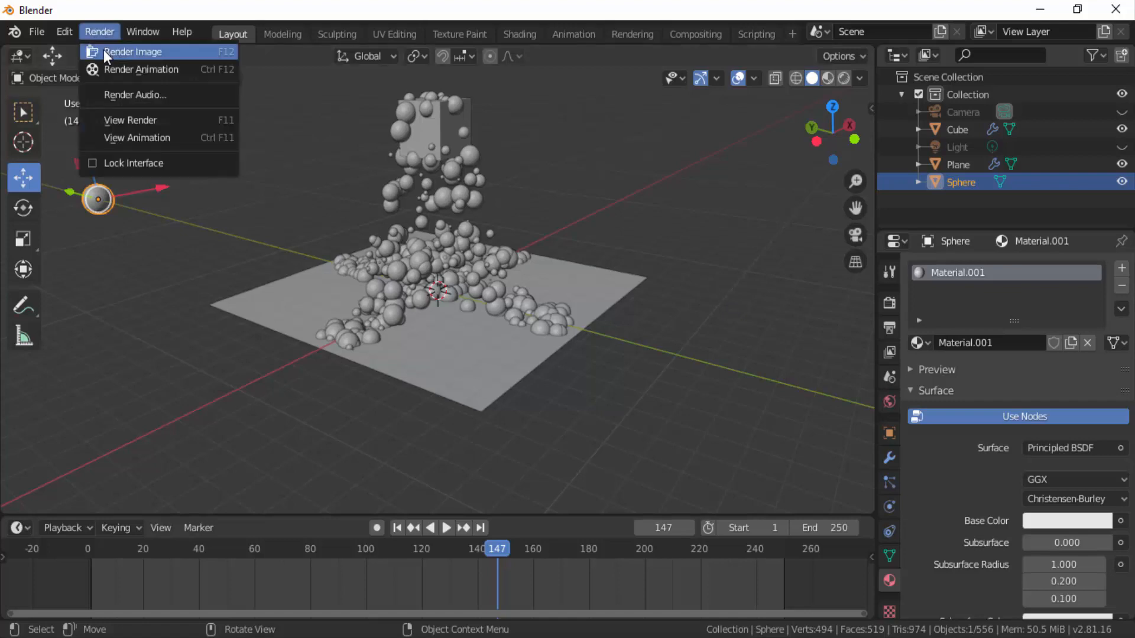
click(104, 50)
click(544, 13)
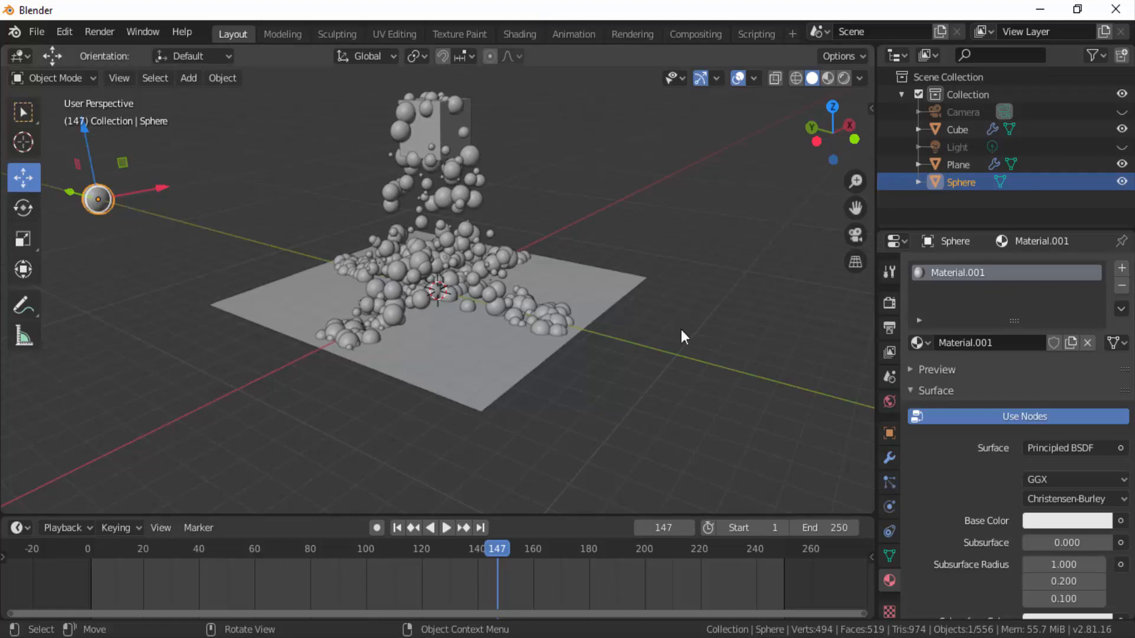
- Set the viewport display color of the Sphere's material to red
scroll(927, 476, down, 10)
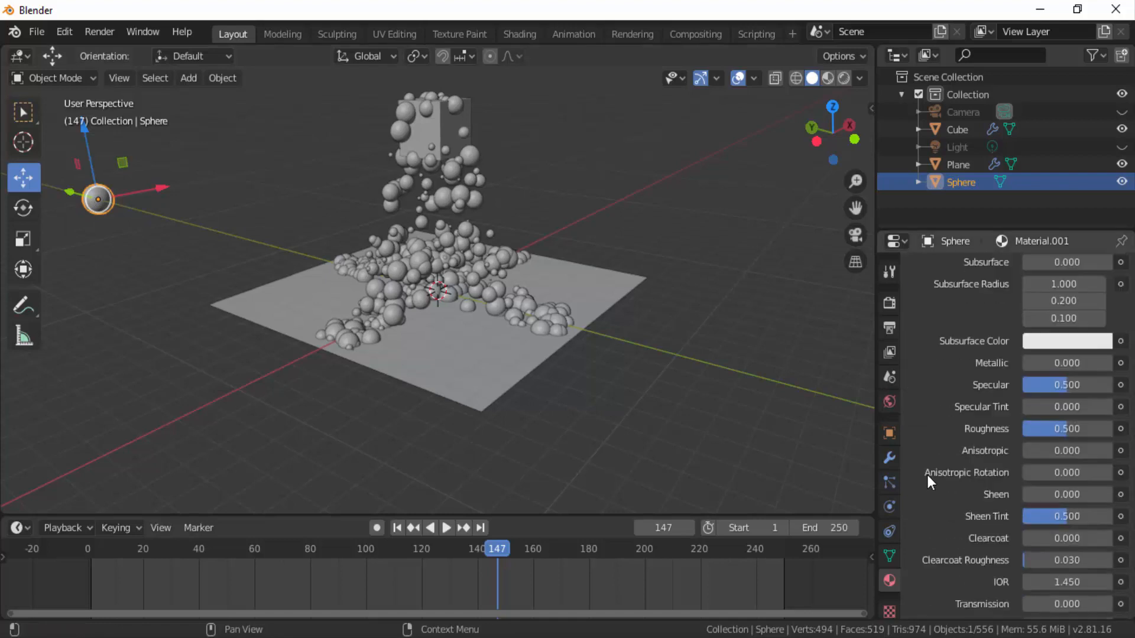
scroll(927, 474, down, 10)
click(922, 588)
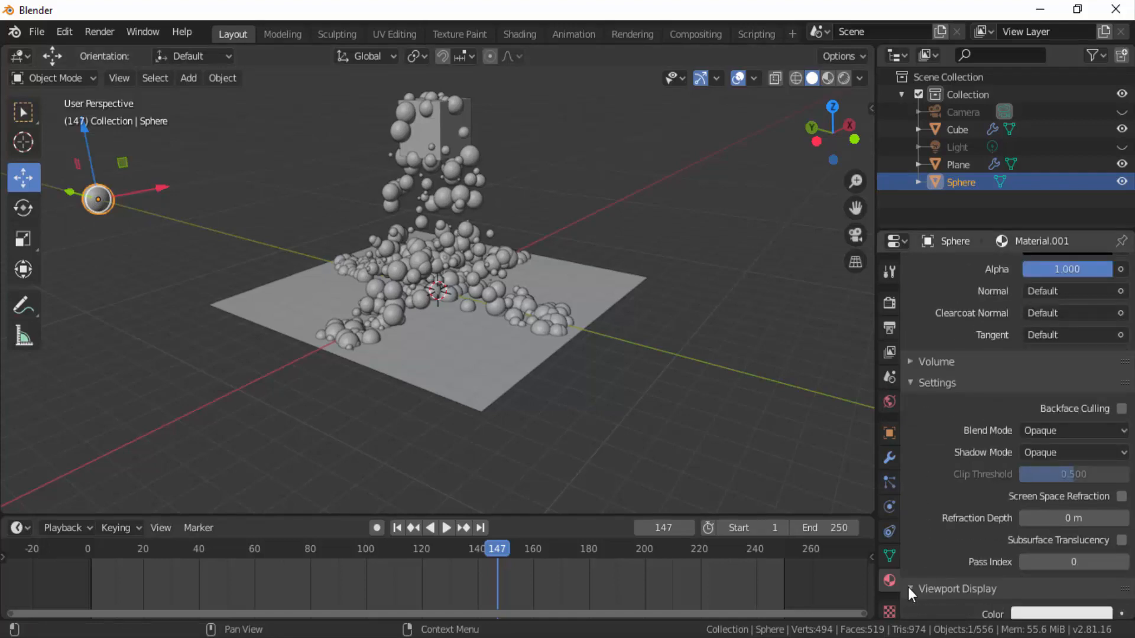
scroll(907, 587, down, 3)
click(1052, 542)
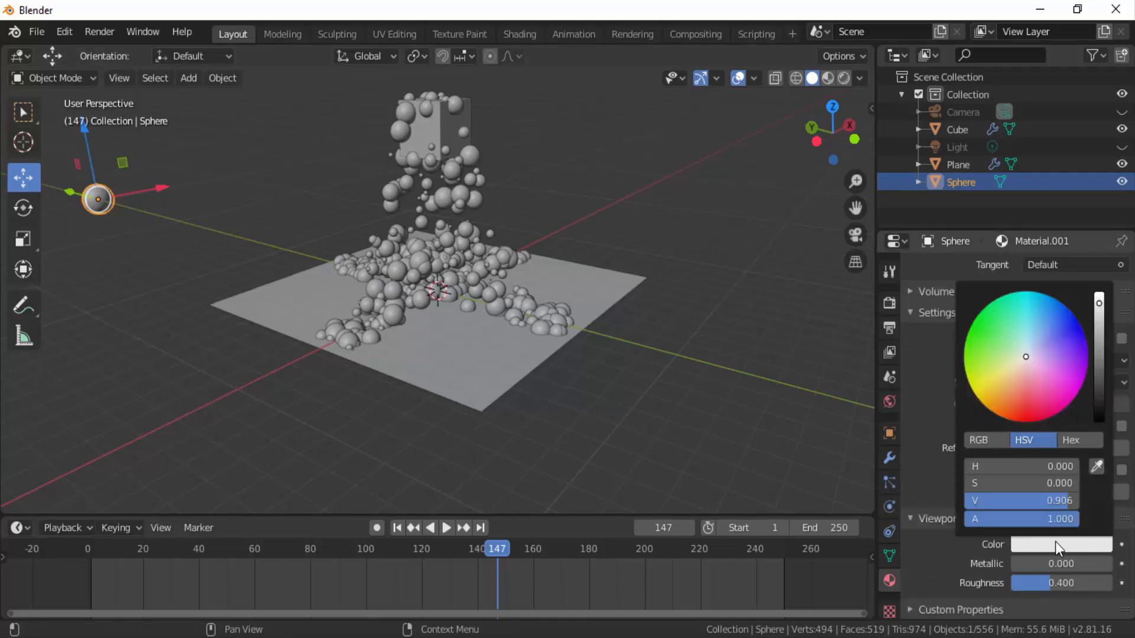
click(1027, 419)
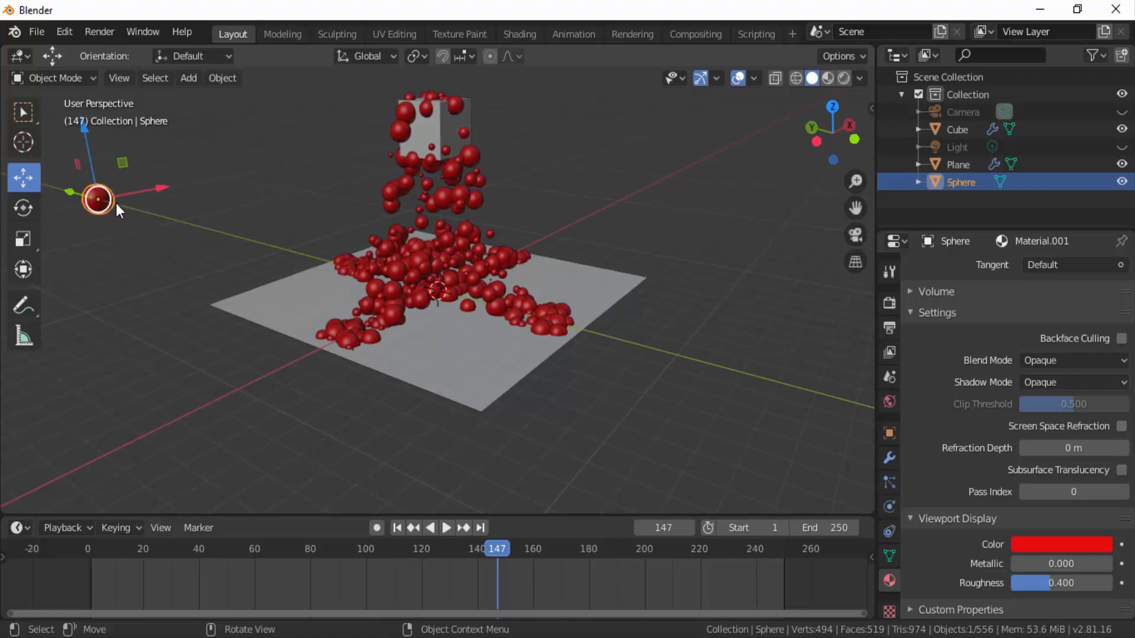
- Render the current frame again to compare the red viewport color with the render, and close the result
click(97, 33)
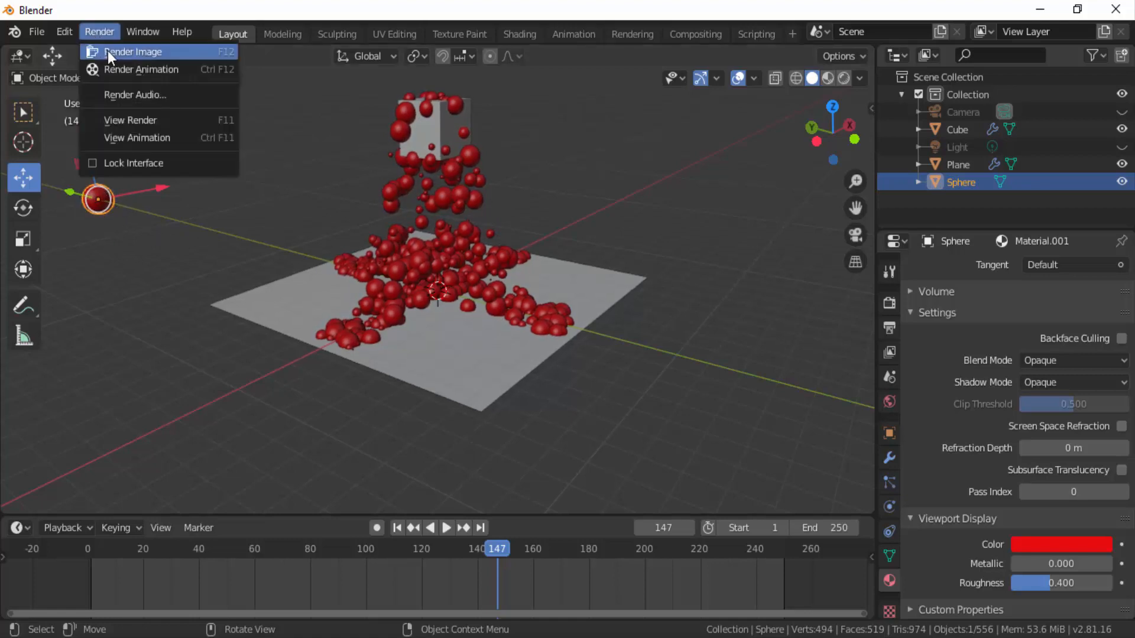
click(108, 51)
click(545, 13)
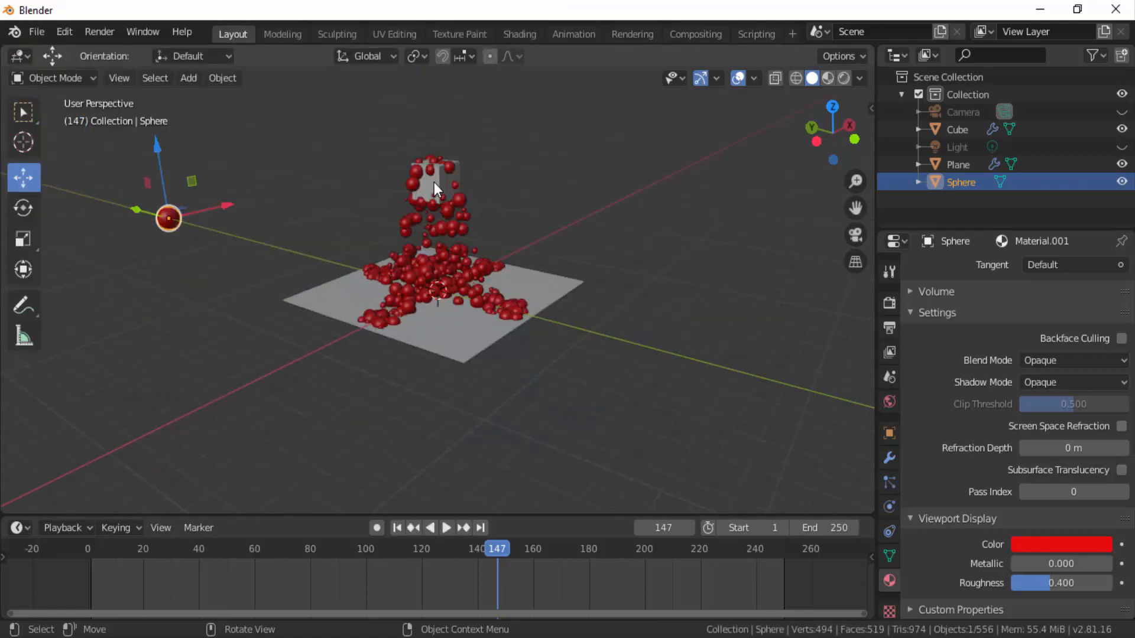
- Select the Cube and disable Show Emitter in its particle system's Render settings
click(438, 178)
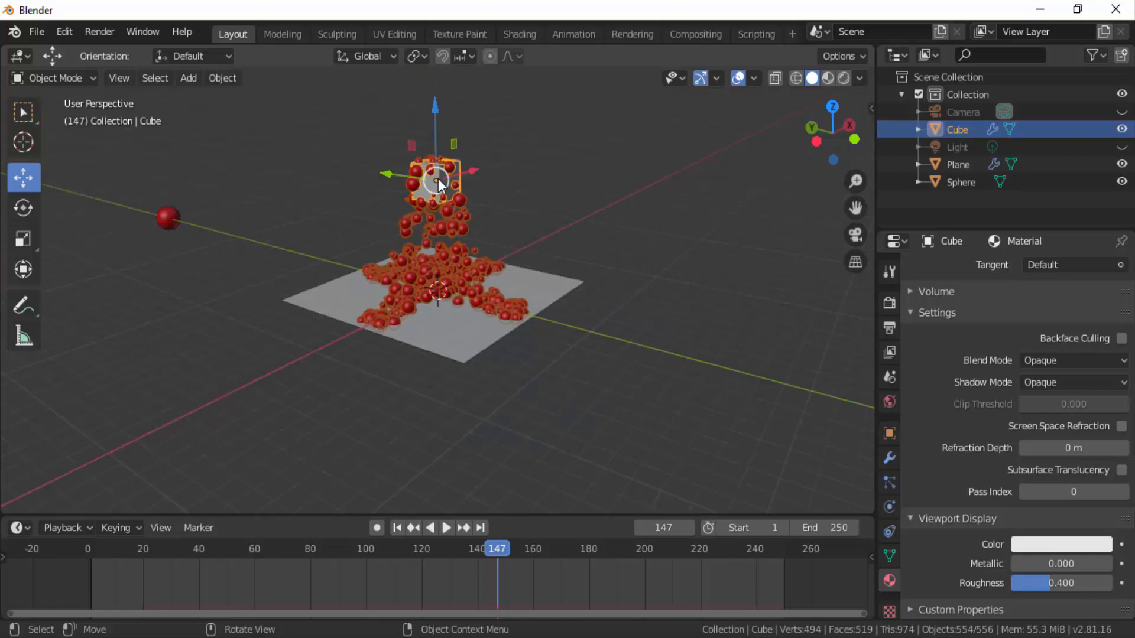
click(889, 482)
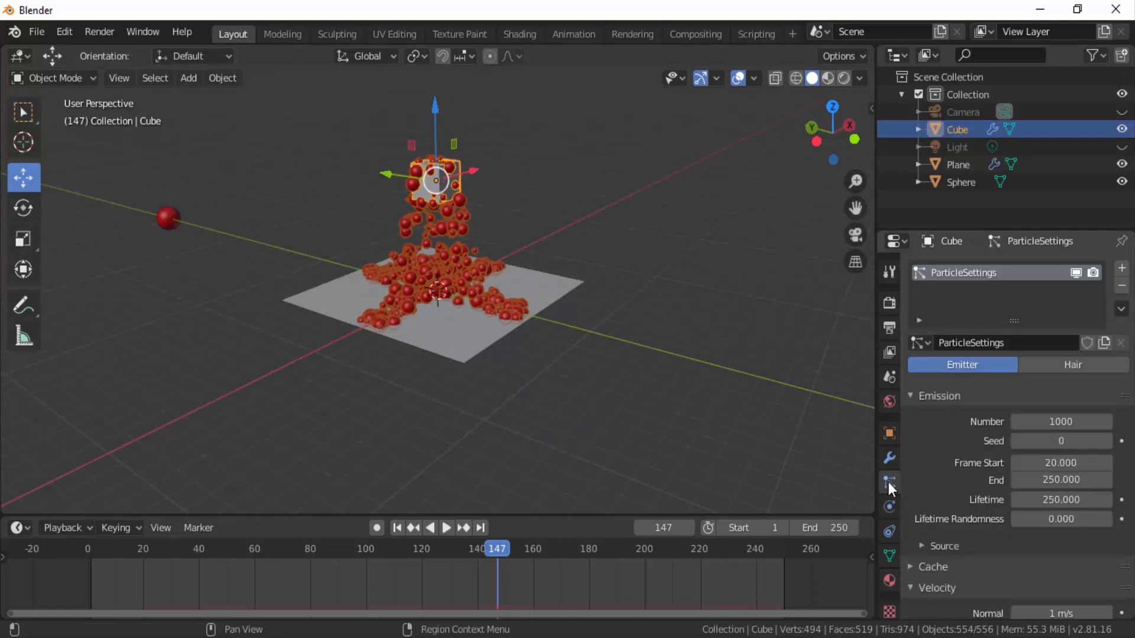
scroll(941, 467, down, 12)
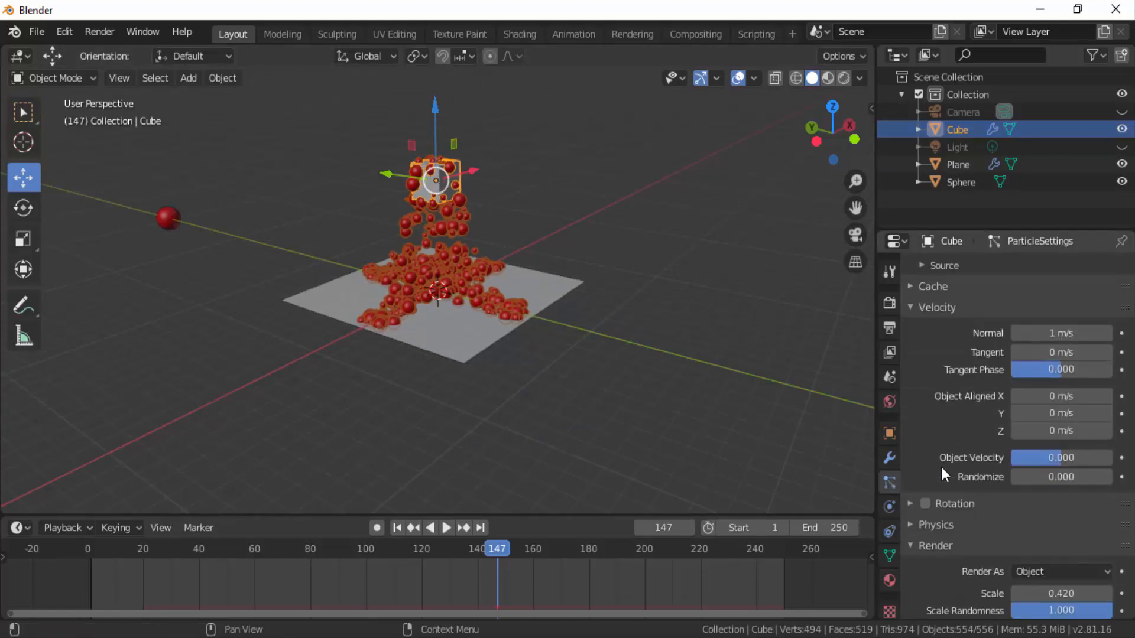
scroll(941, 467, down, 5)
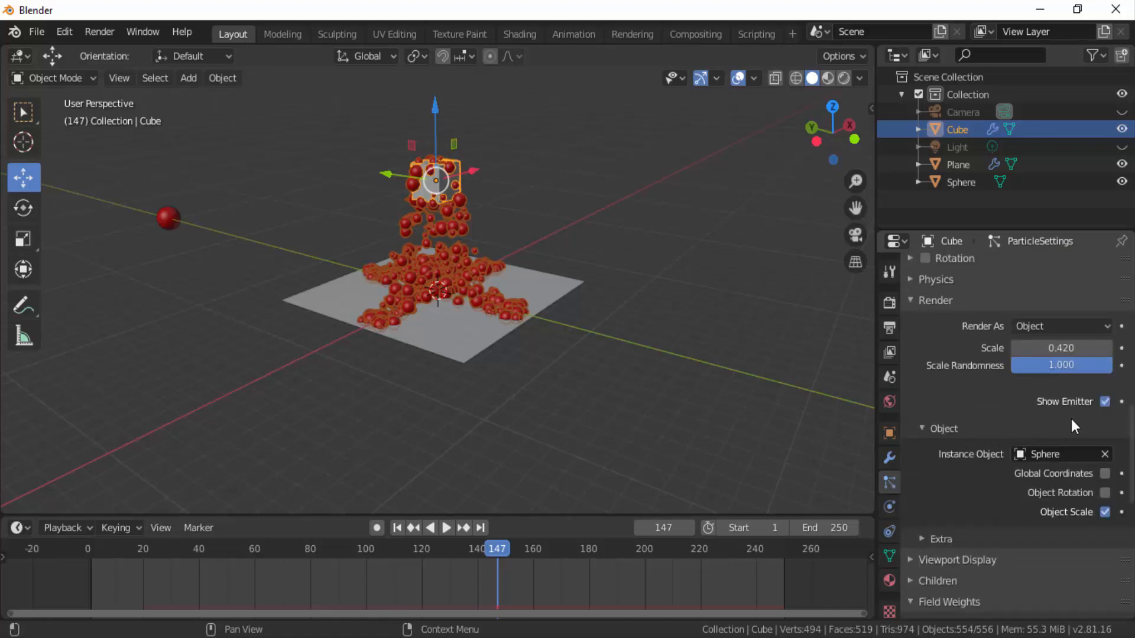
click(1105, 402)
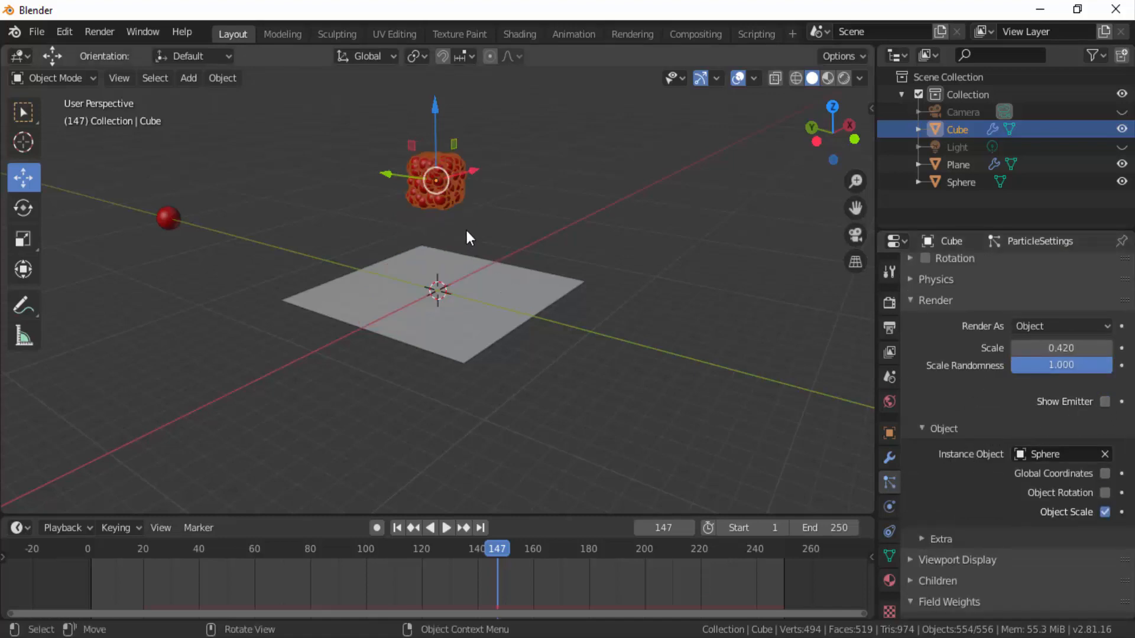
- Replay the animation from frame 1 and pause it at frame 134 to check the emitter's visibility
click(397, 527)
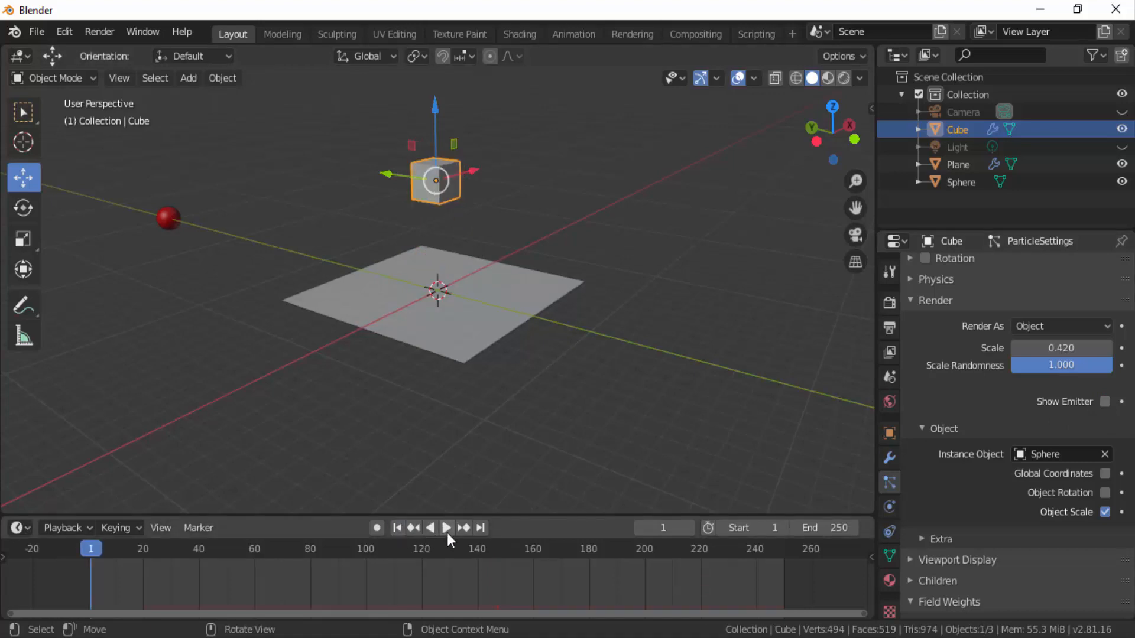
click(447, 530)
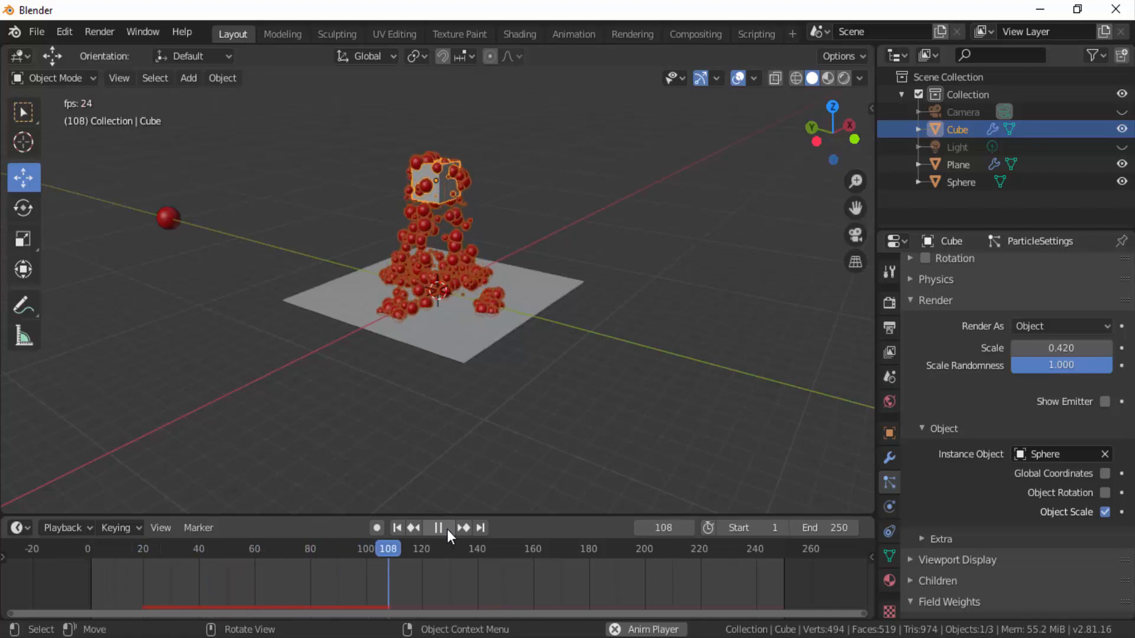
click(447, 529)
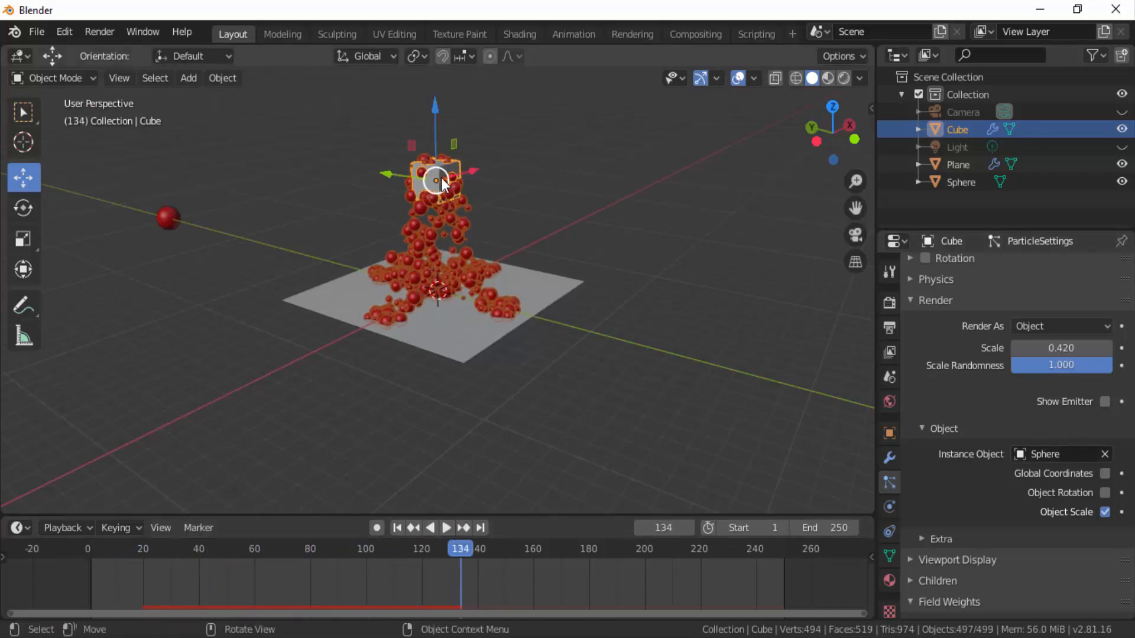
- Re-enable Show Emitter for the Cube's particle render and replay the animation from frame 1
click(1105, 402)
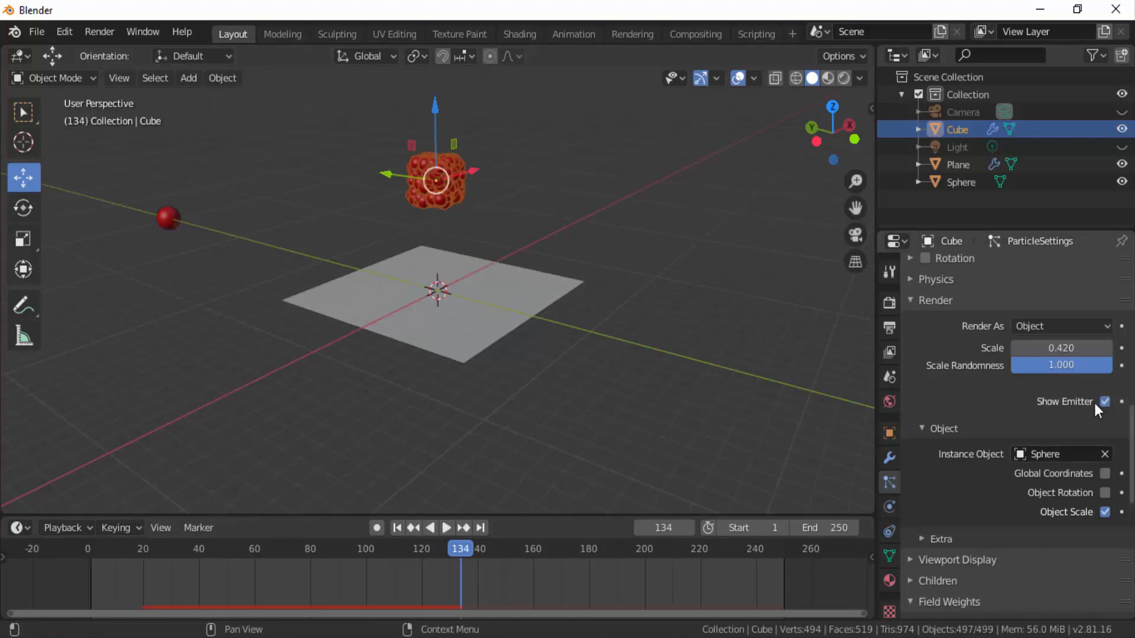
click(396, 527)
click(445, 526)
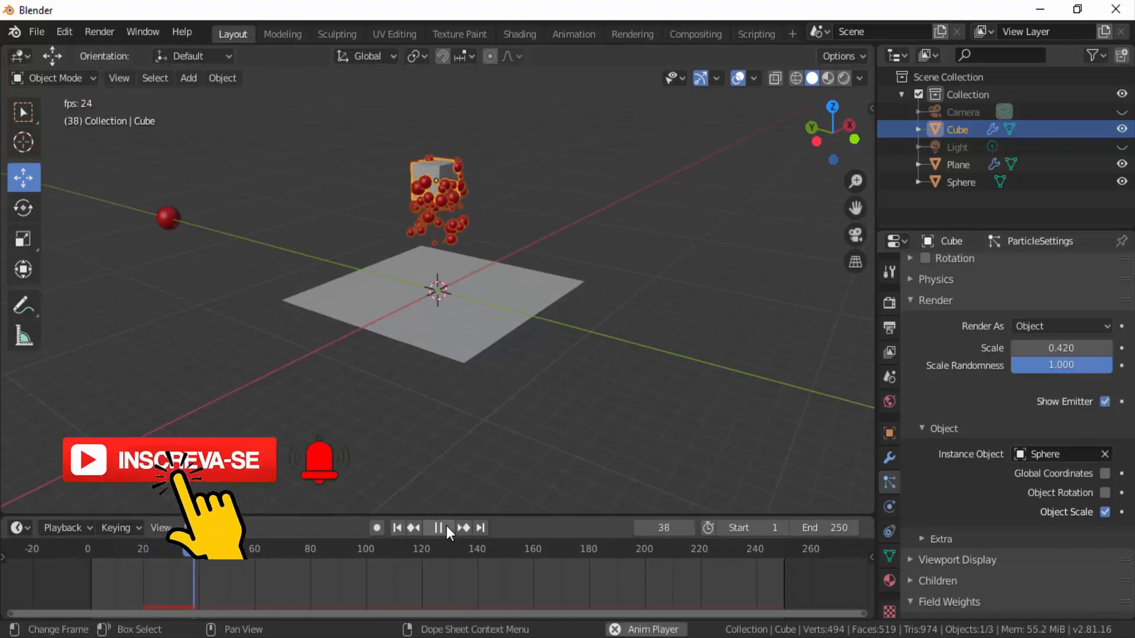